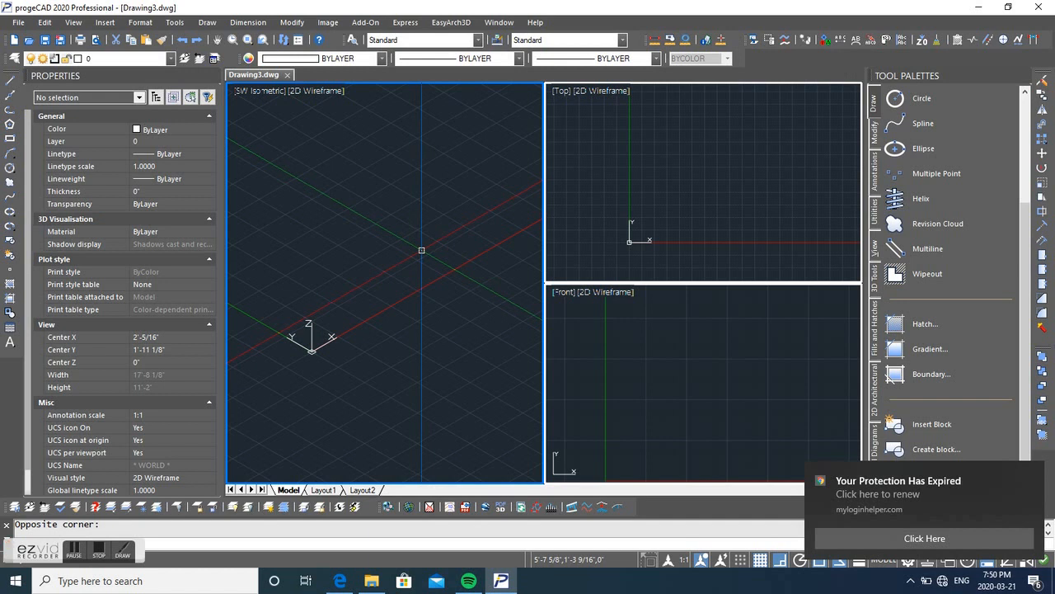
Step: Draw a polyline from 0,0,0 that runs 5' along positive X and 5' along positive Y
type("pl")
key("Return")
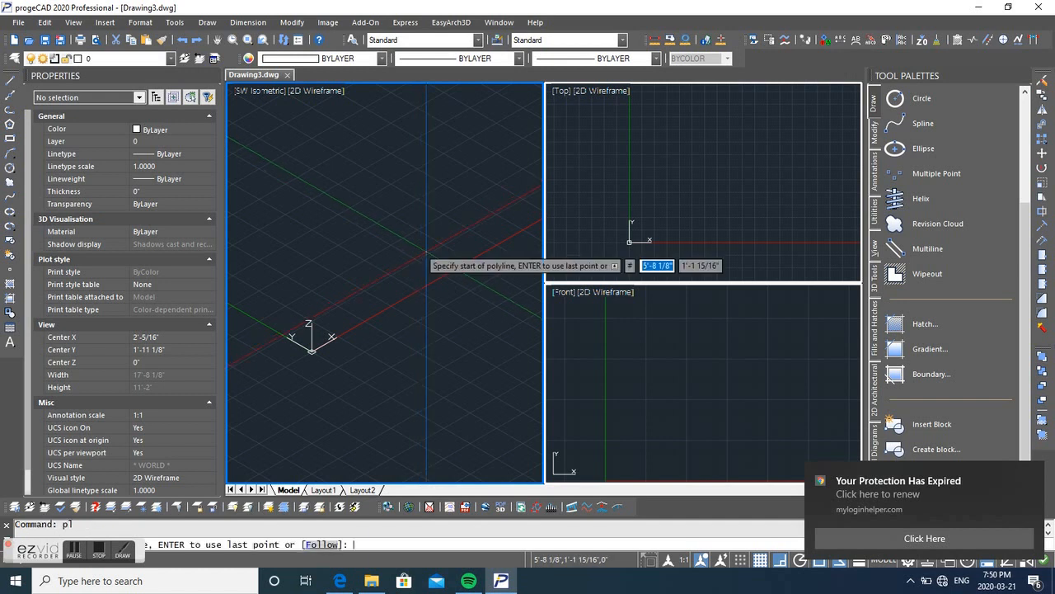
type("0,0")
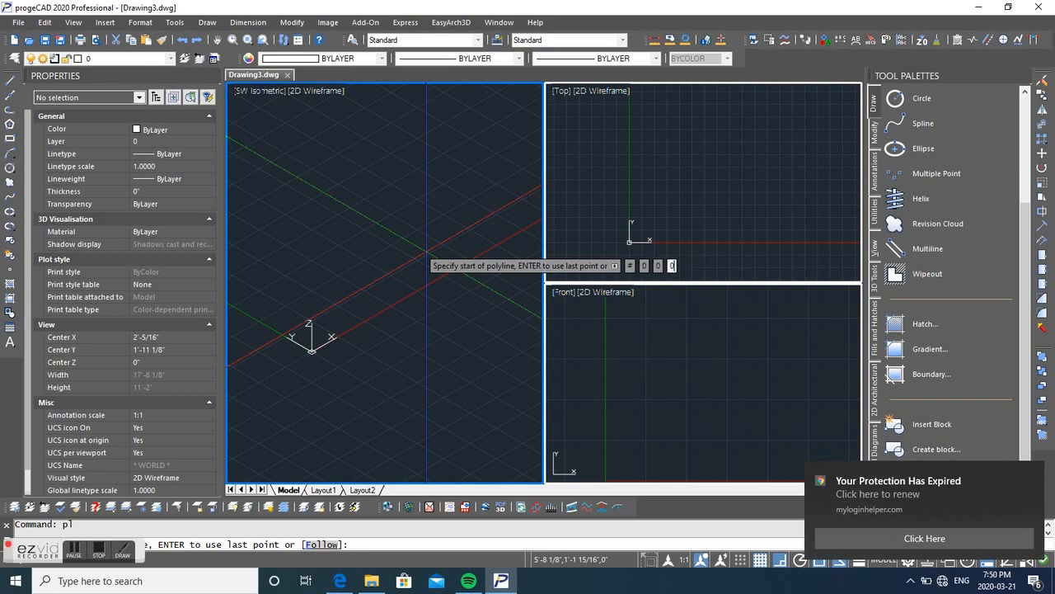
type(",0")
key("Return")
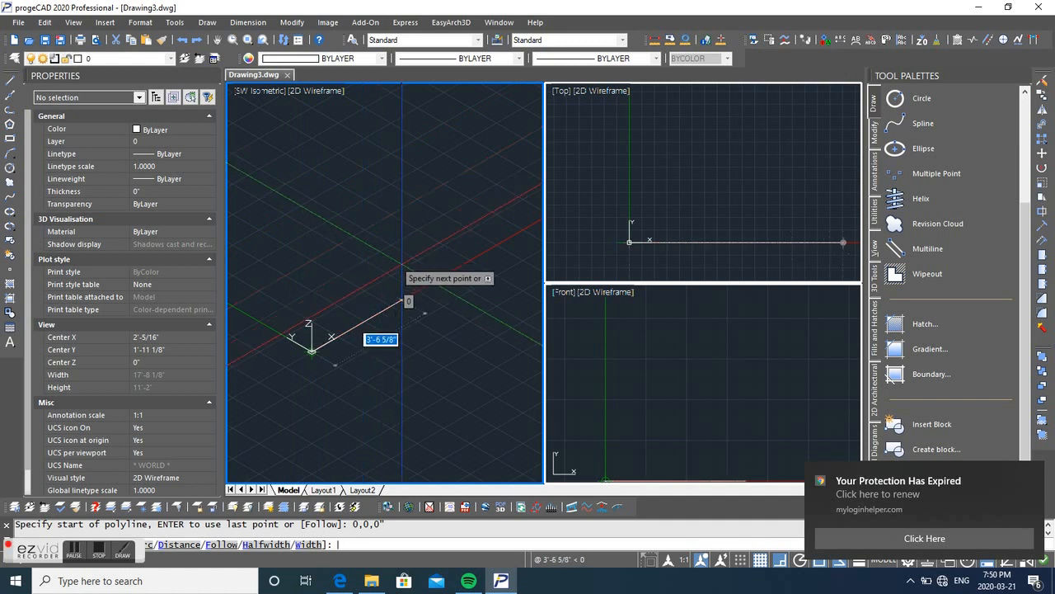
type("5")
key("Return")
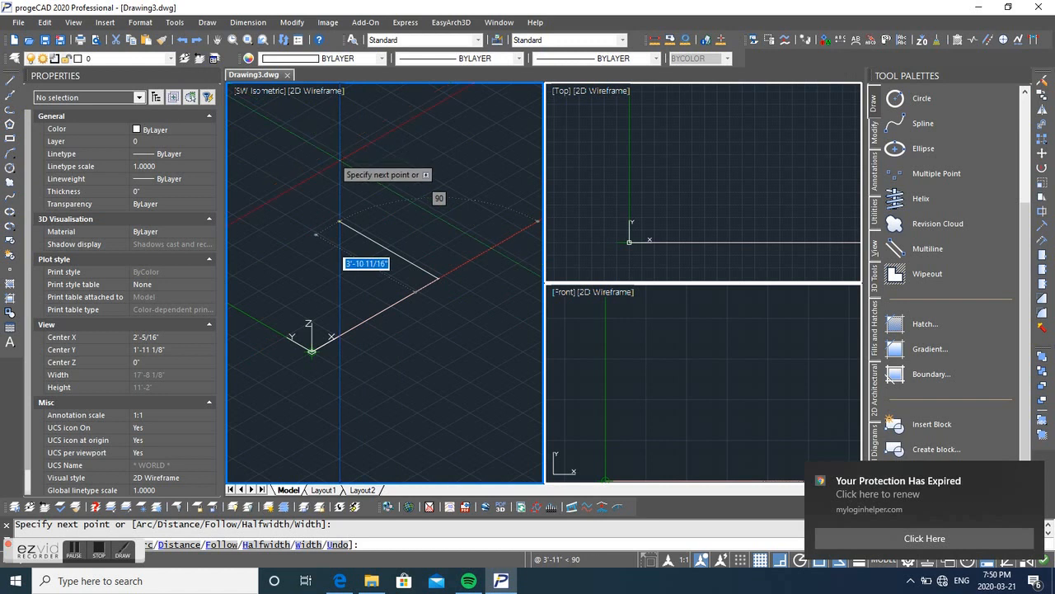
type("5")
key("Return")
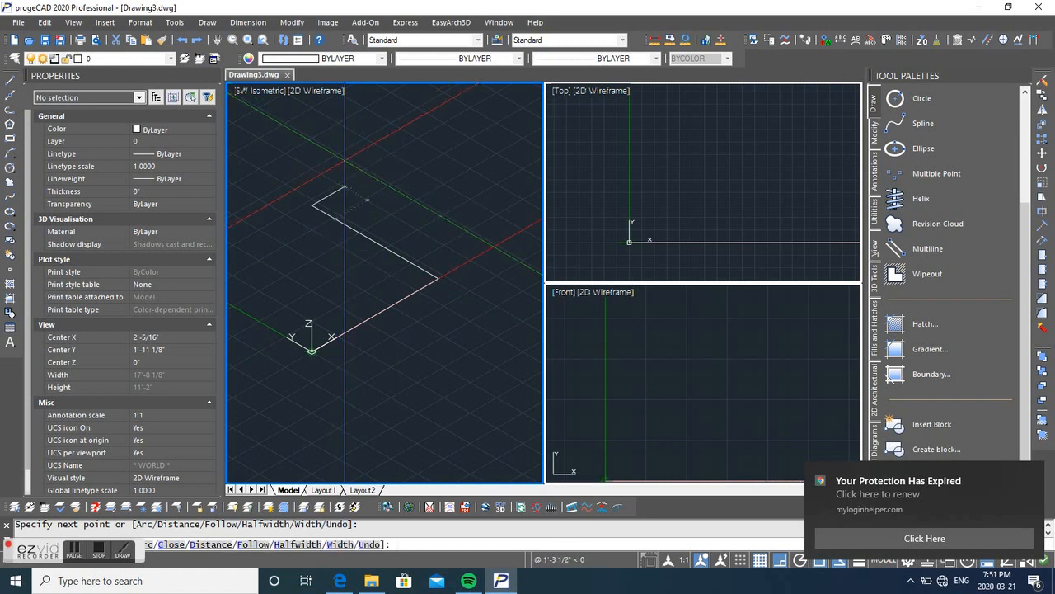
key("Escape")
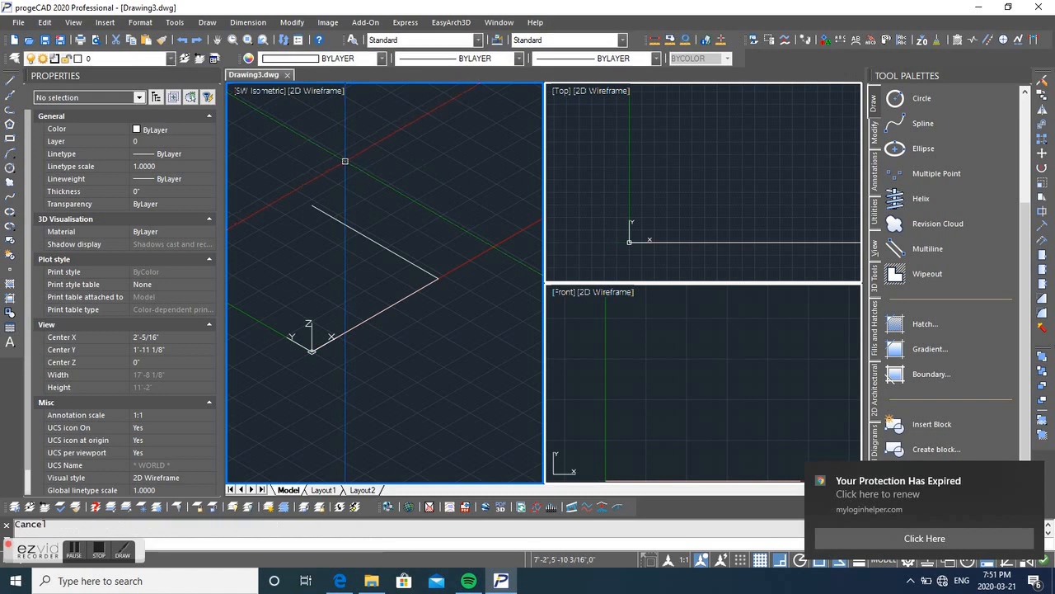
Step: Try to add a vertical 5' polyline segment from the open end of the base outline
type("pl")
key("Return")
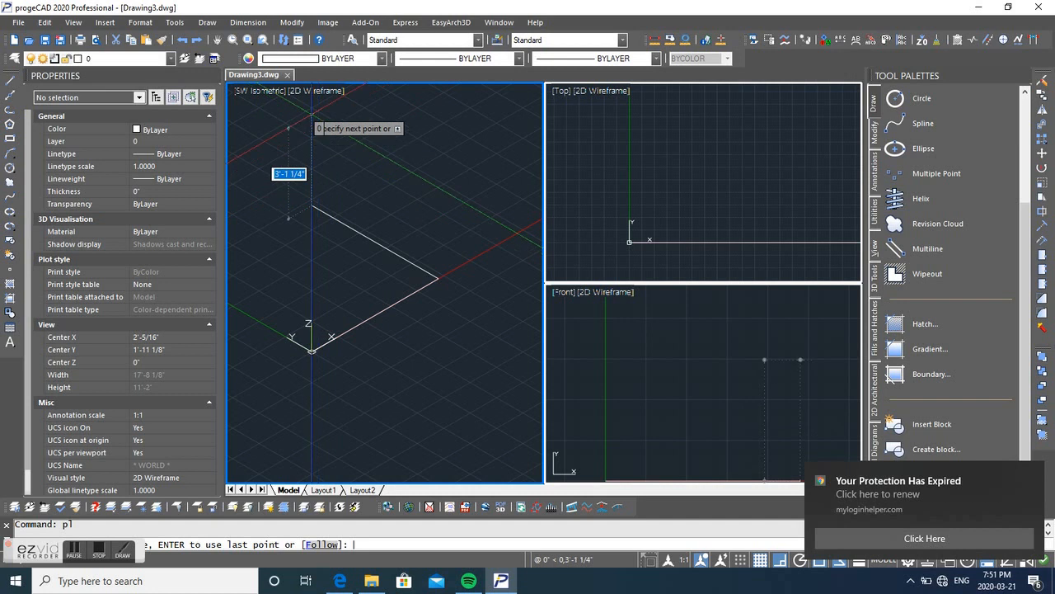
left_click(311, 115)
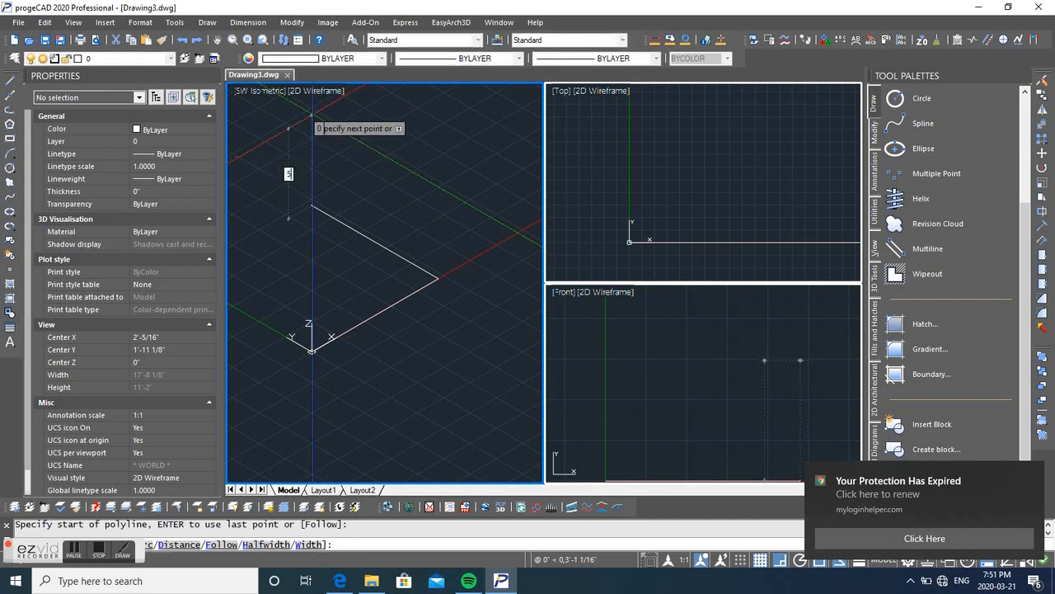
key("Return")
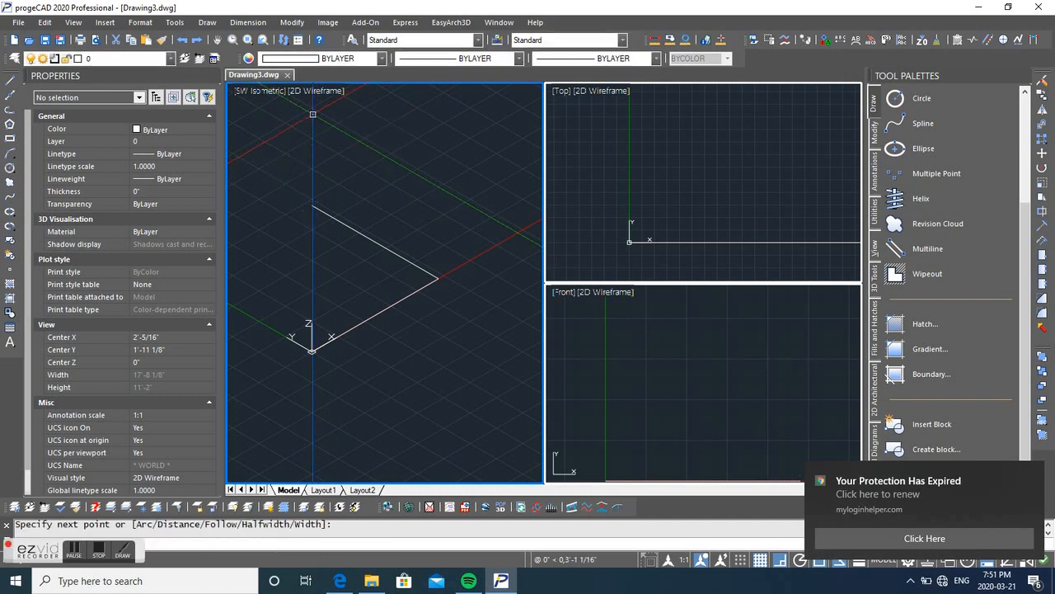
scroll(328, 134, "down", 3)
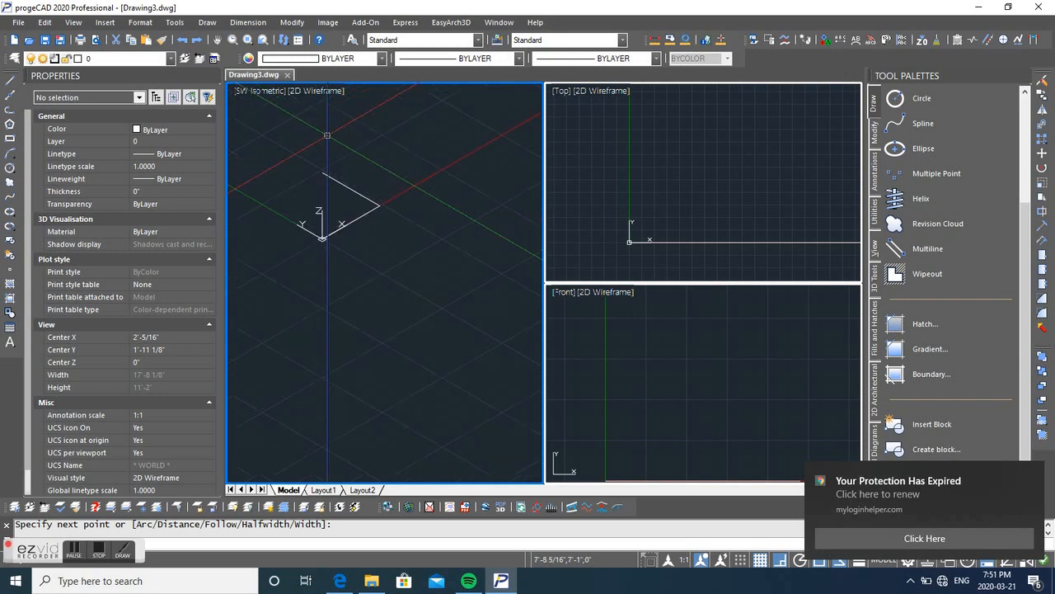
middle_click_drag(348, 169, 419, 265)
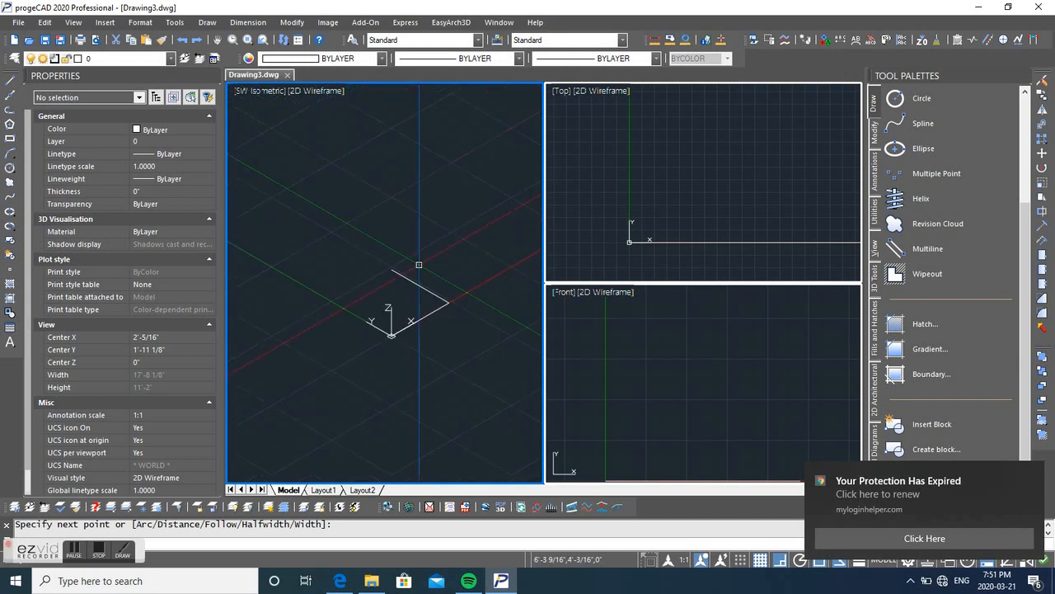
key("Escape")
key("Return")
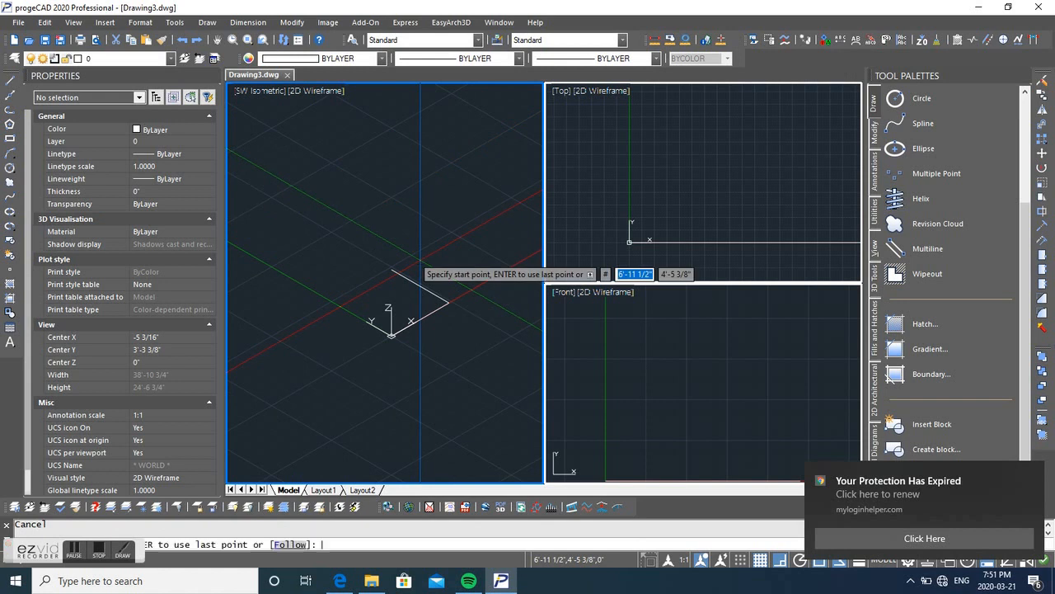
key("Escape")
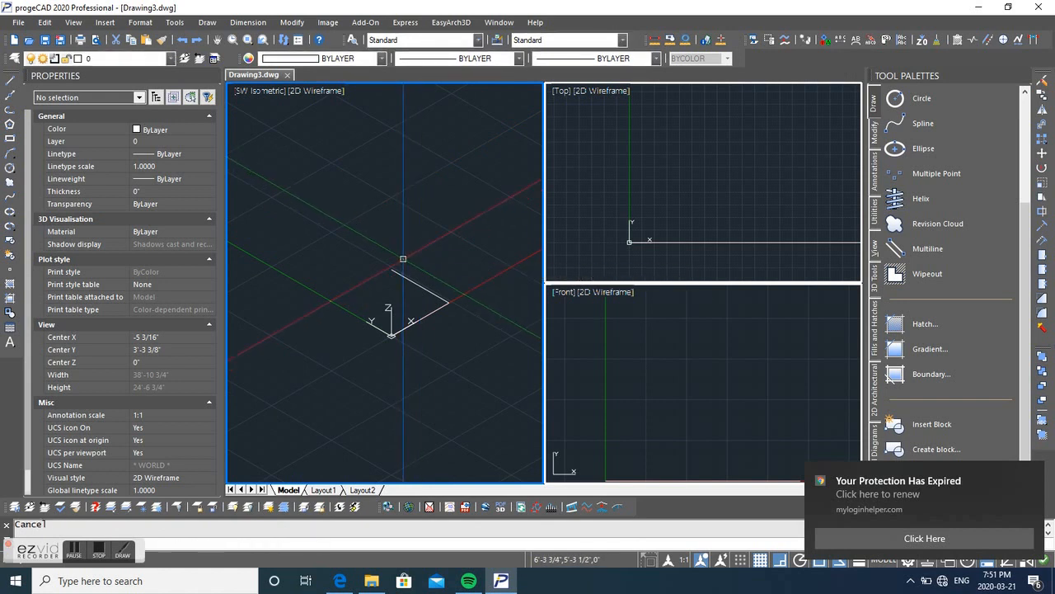
type("pl")
key("Return")
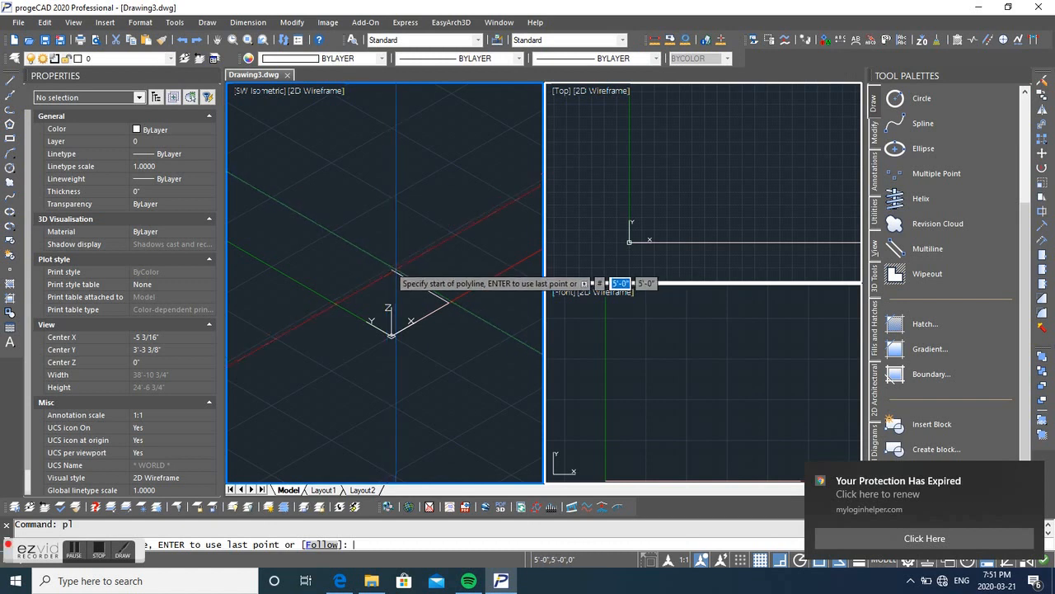
left_click(392, 270)
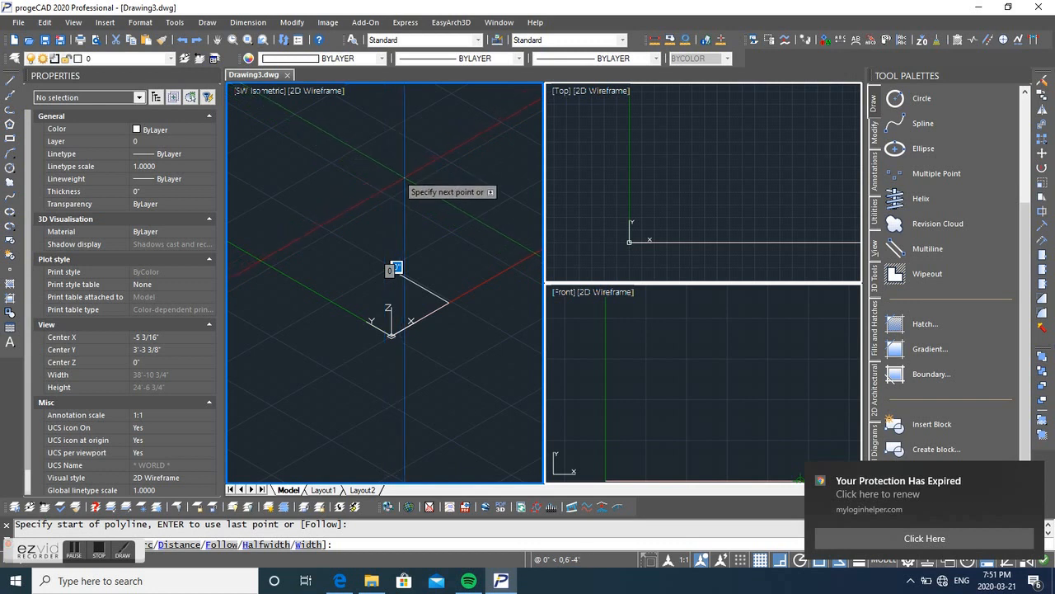
key("Escape")
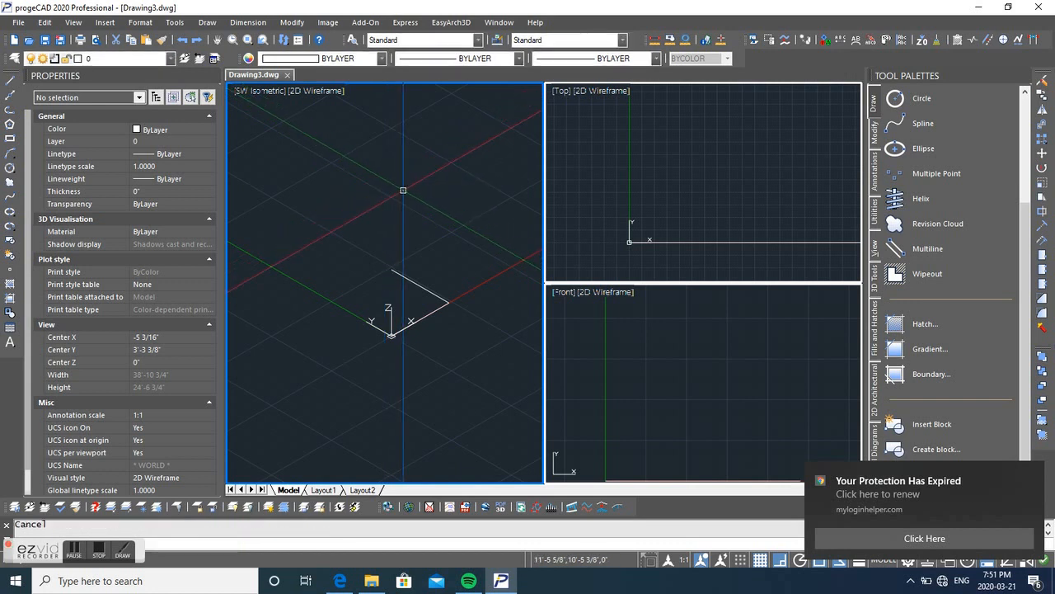
type("l")
key("Return")
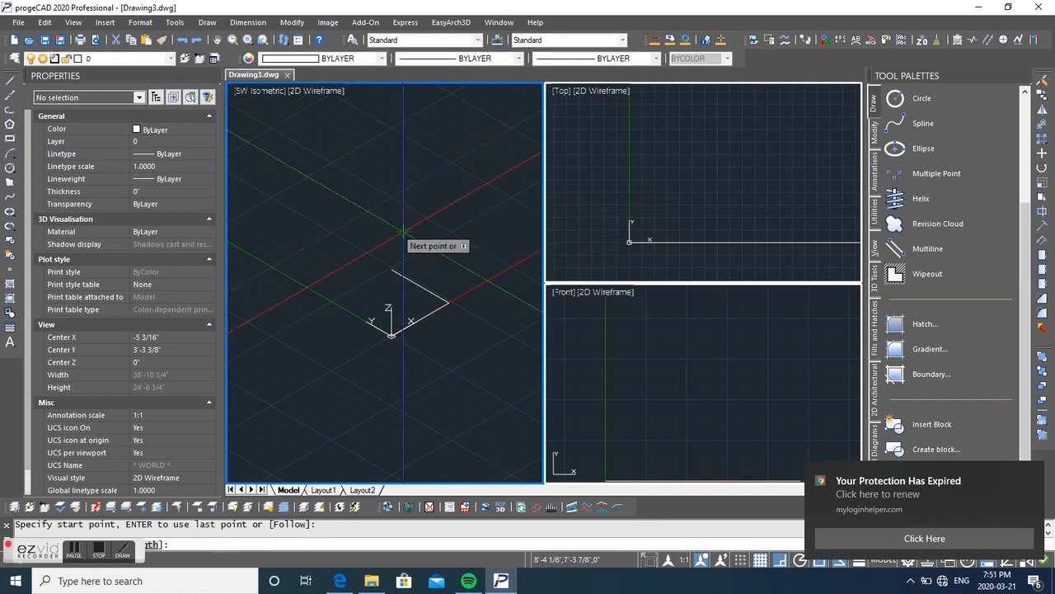
key("Escape")
Step: Draw connected lines from the base polyline's open end, 5' straight up and 5' in the negative X direction
key("Return")
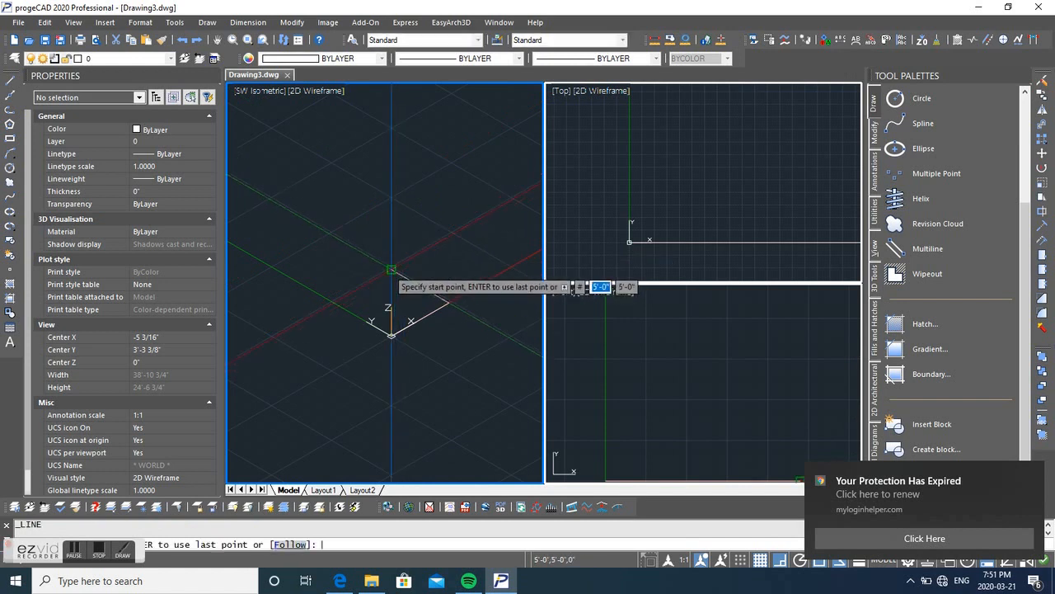
left_click(392, 270)
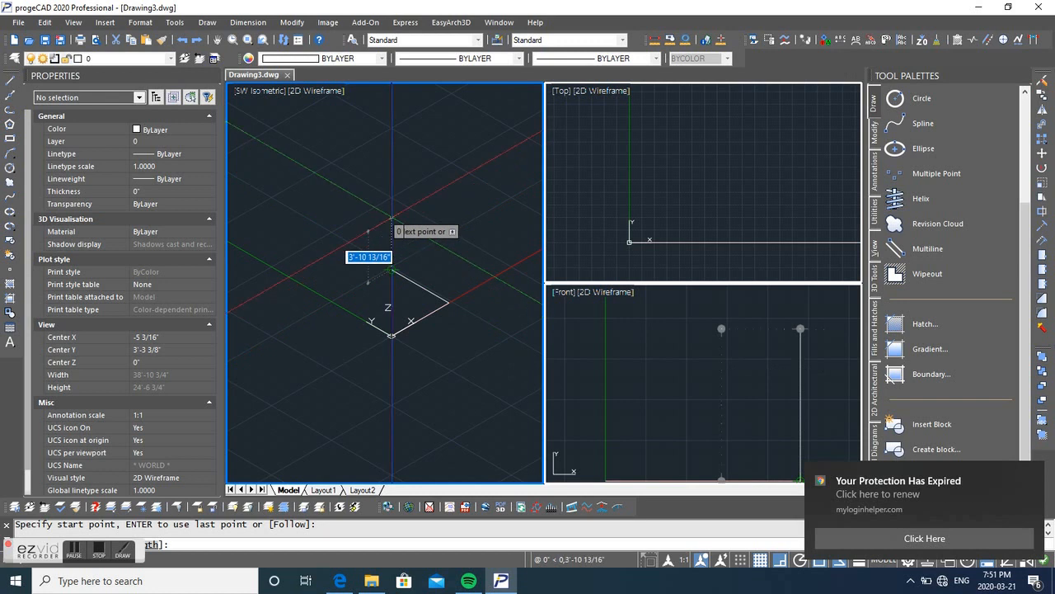
type("5'-0")
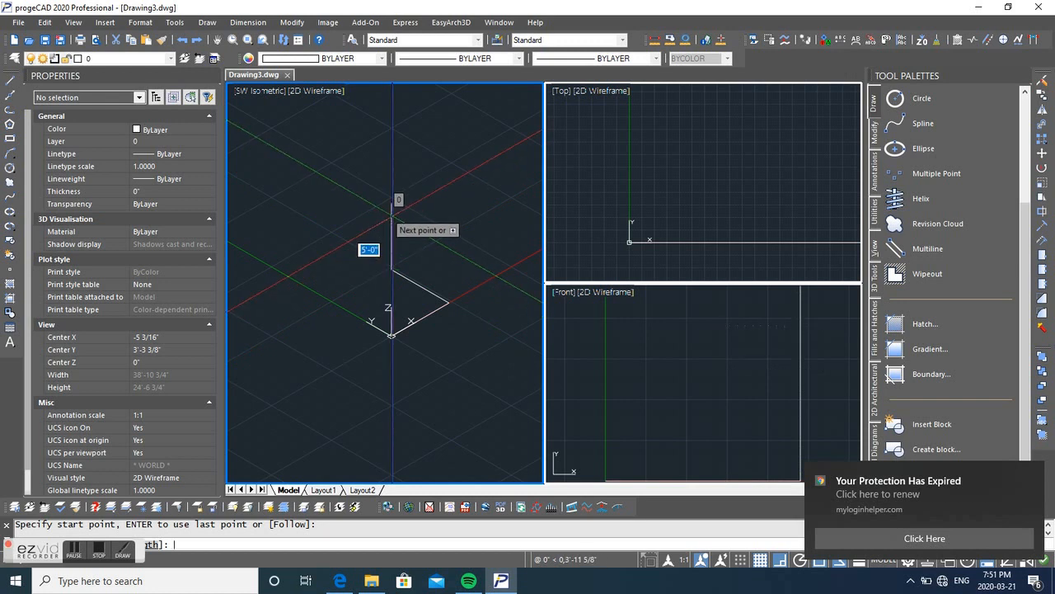
key("Return")
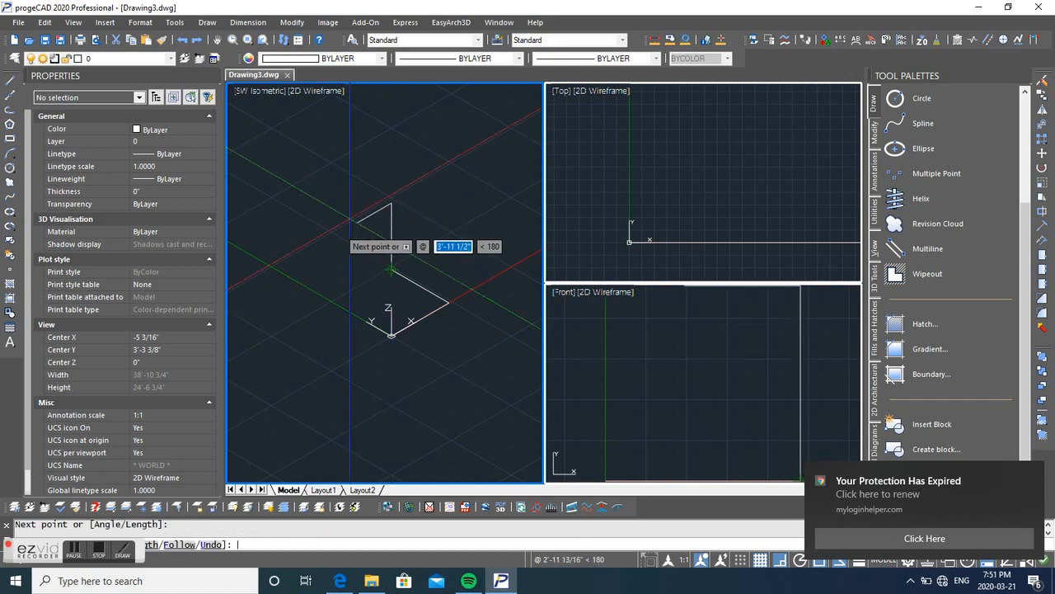
type("5")
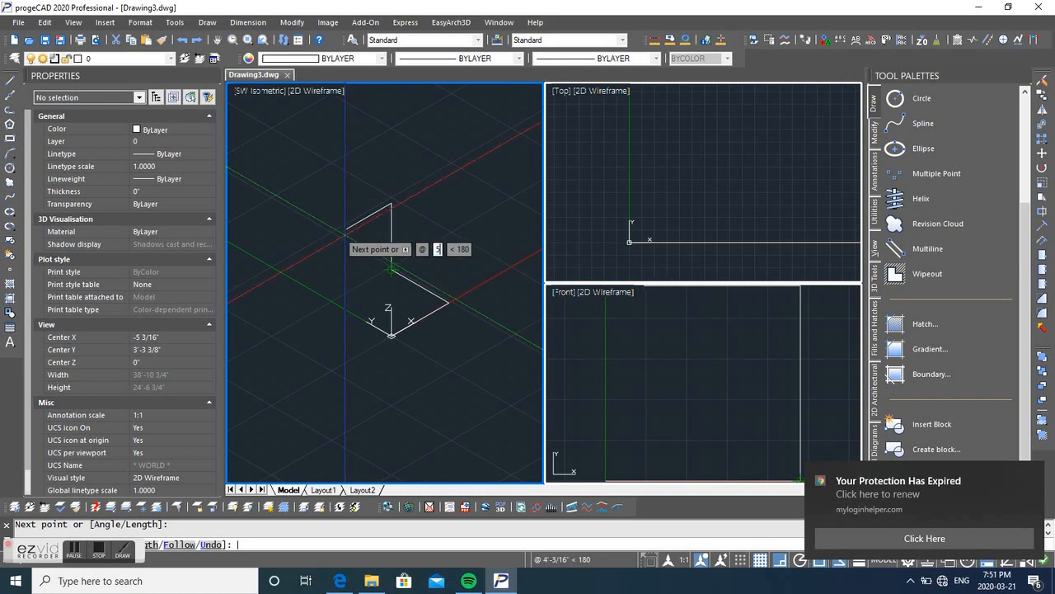
key("Return")
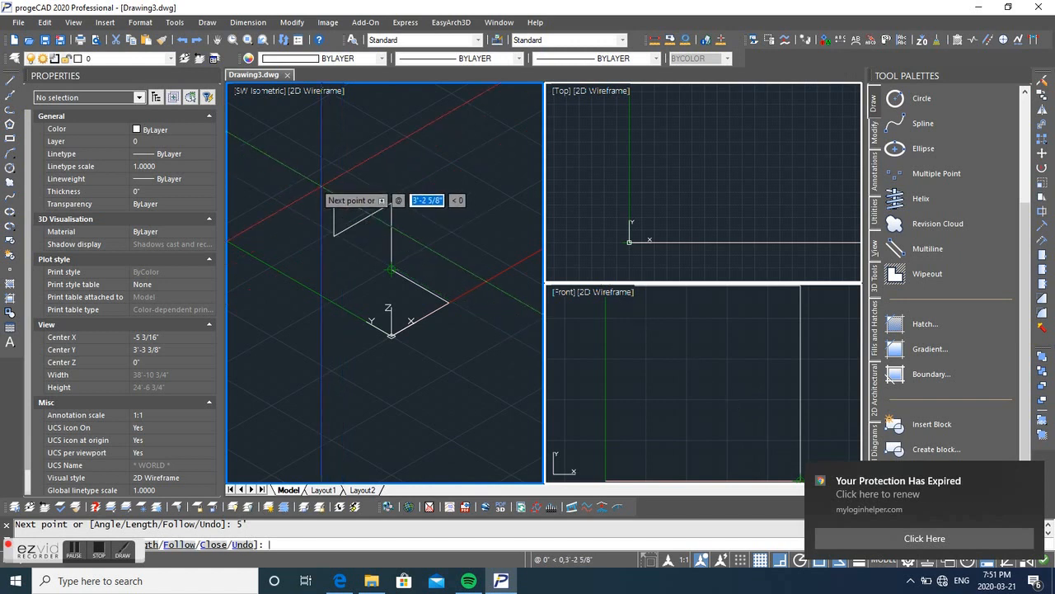
Step: Continue the line chain 5' up, 5' in the negative X direction and 10' straight down
type("5")
key("Return")
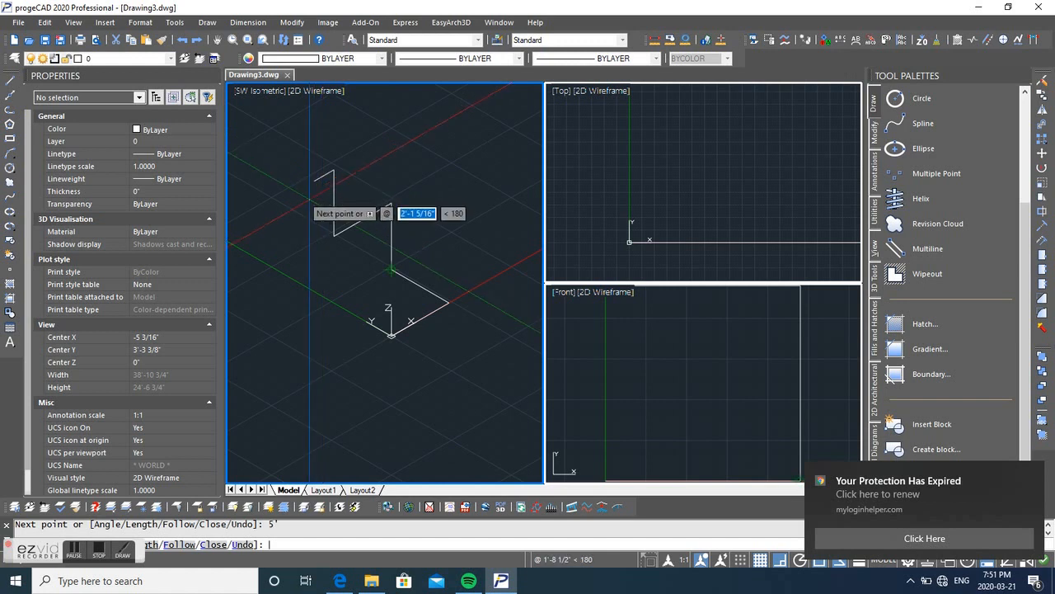
type("5")
key("Return")
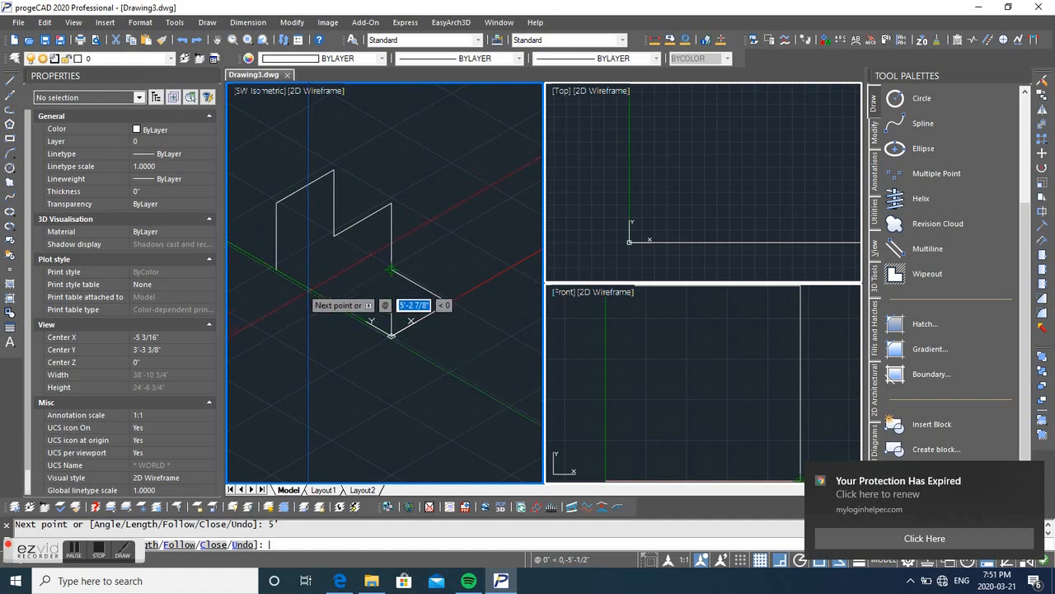
type("10")
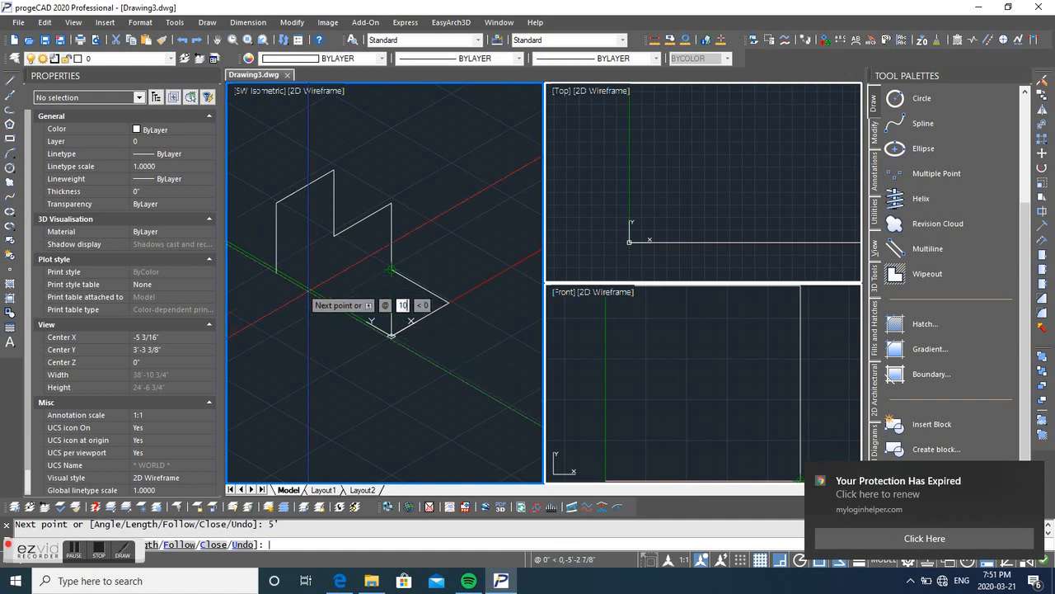
key("Return")
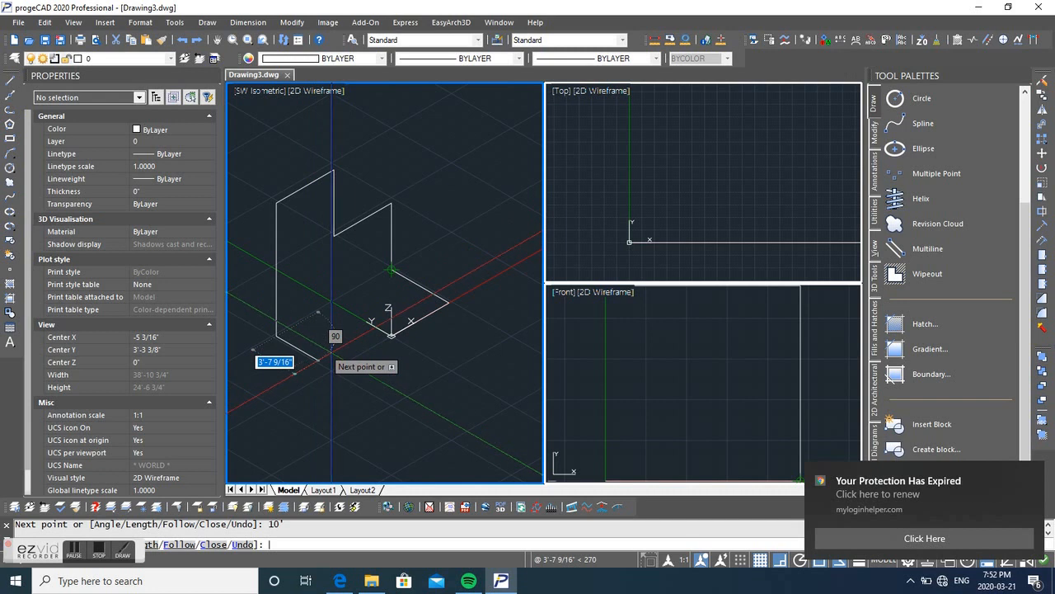
Step: Continue the line chain 5' in the negative Y direction and 5' up, and end the Line command there
type("5'-0")
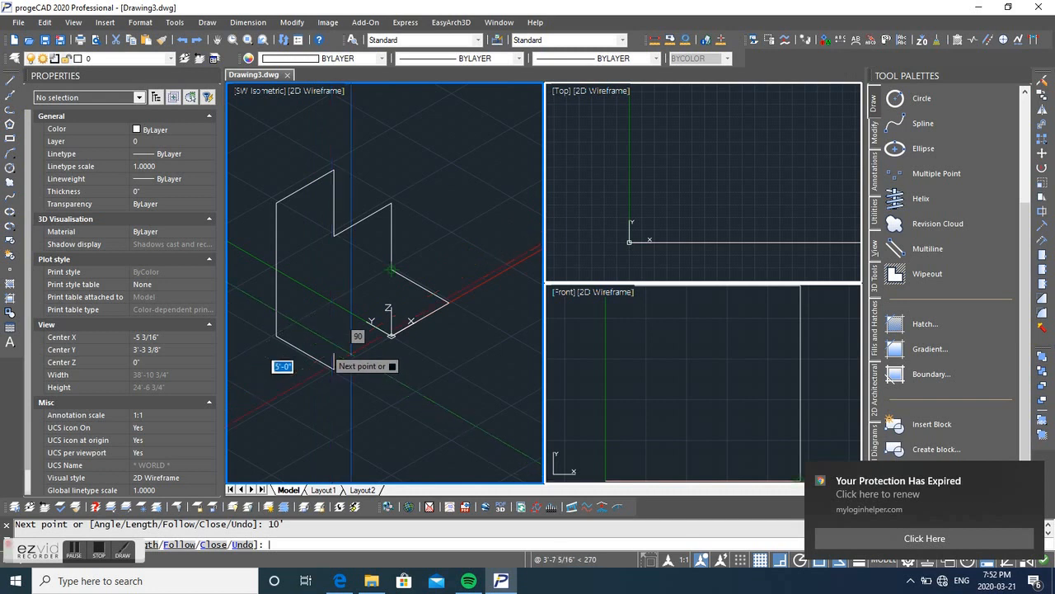
key("Return")
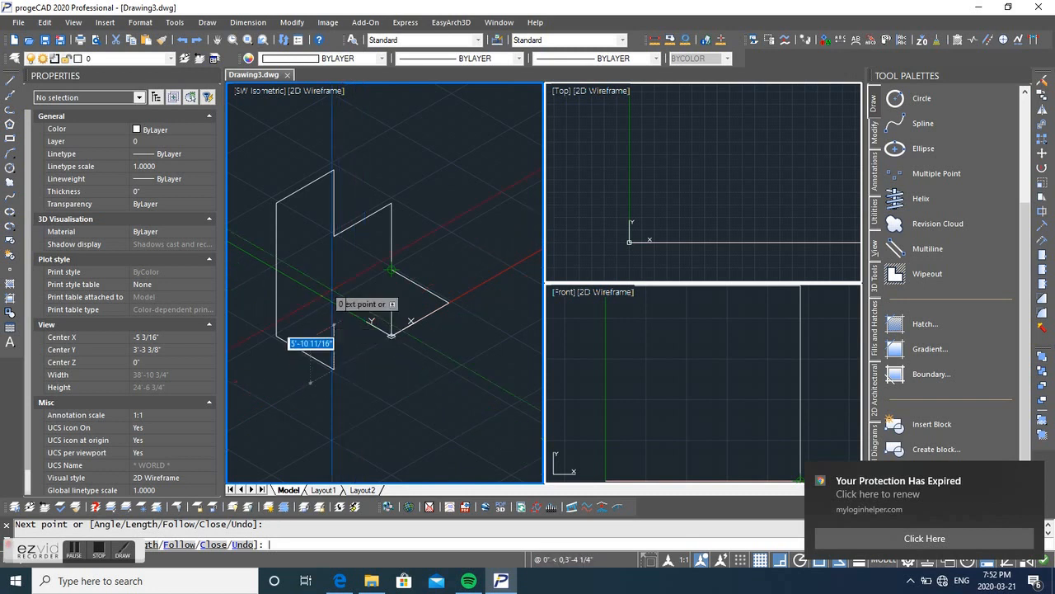
type("5")
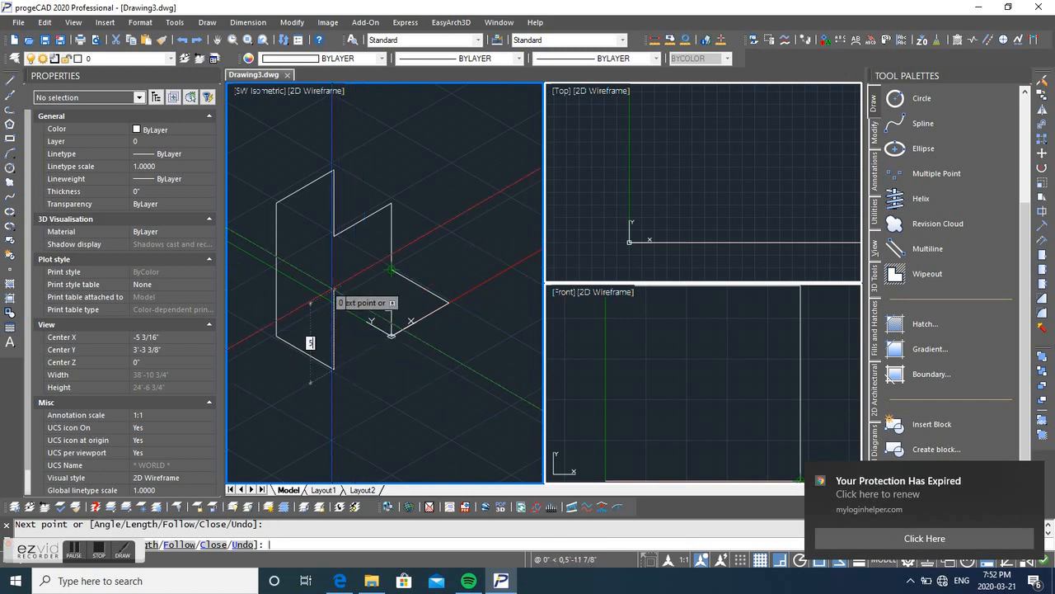
key("Return")
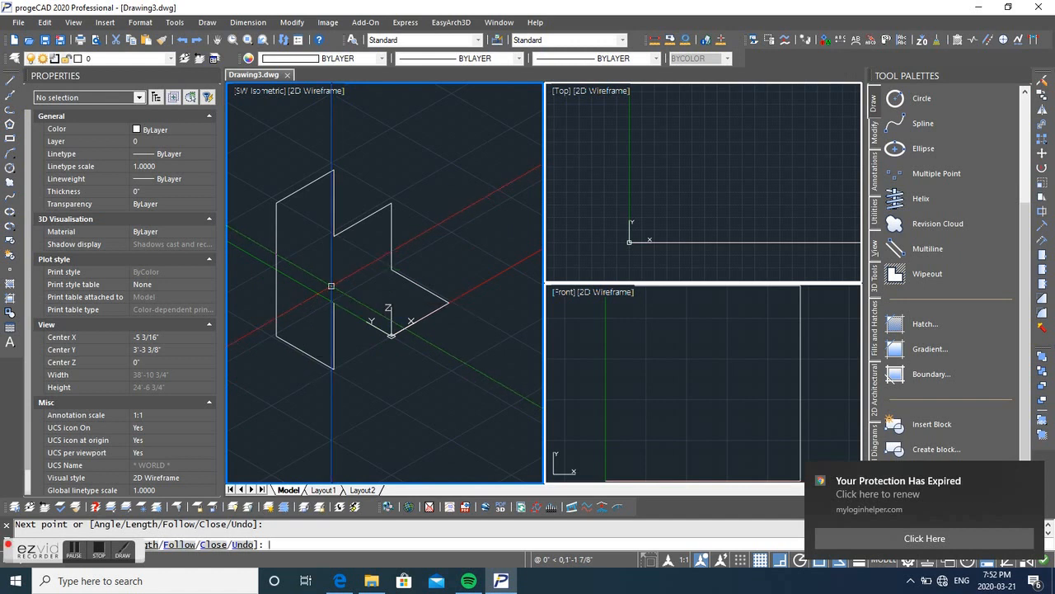
key("Escape")
Step: Fillet the base polyline's corner between its X and Y segments with a 1'-0" radius
type("f")
key("Return")
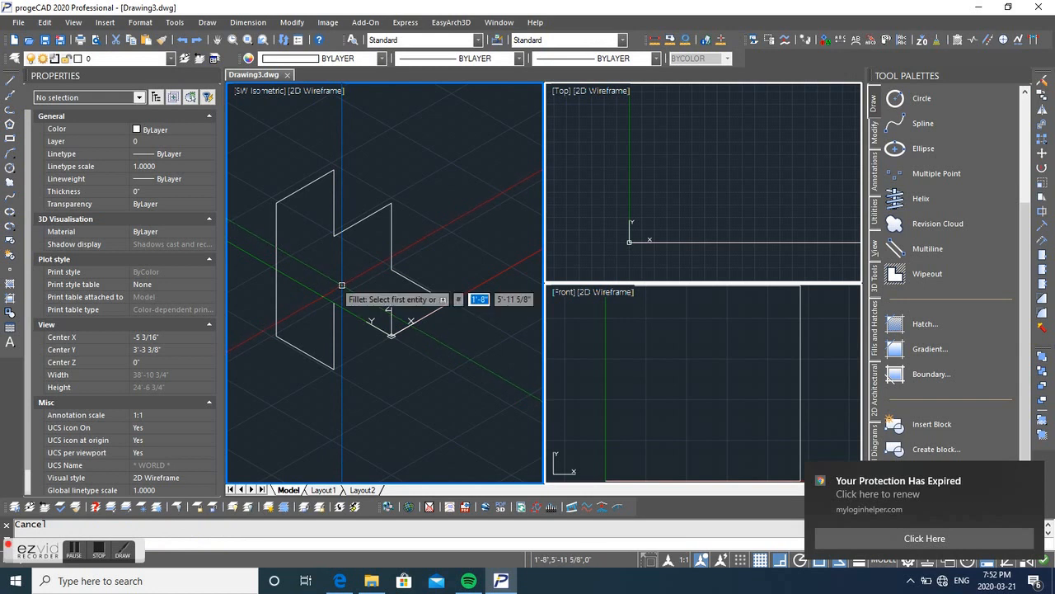
left_click_drag(33, 554, 963, 49)
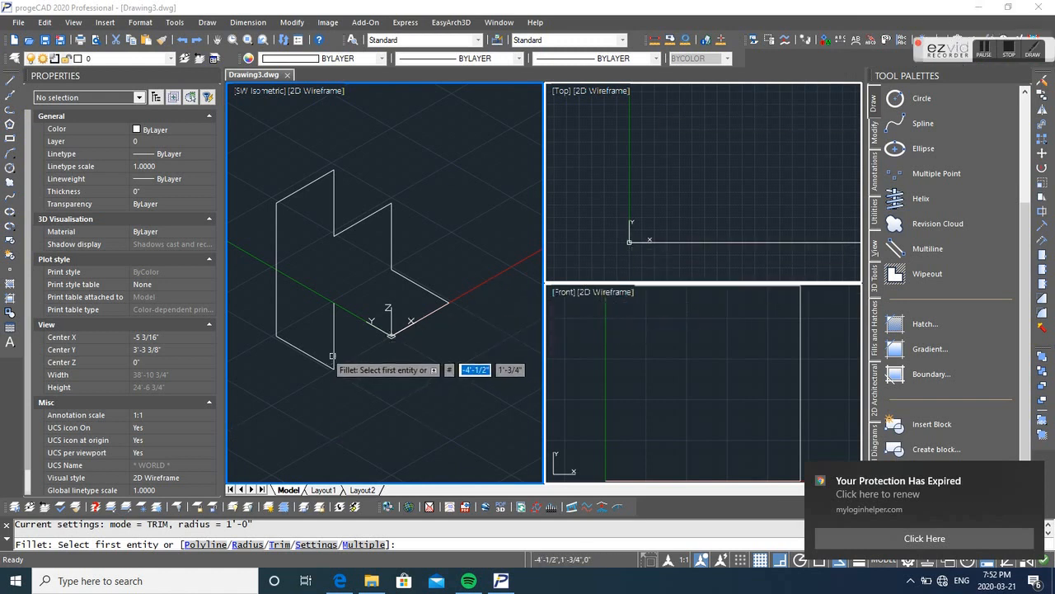
left_click(429, 293)
left_click(429, 307)
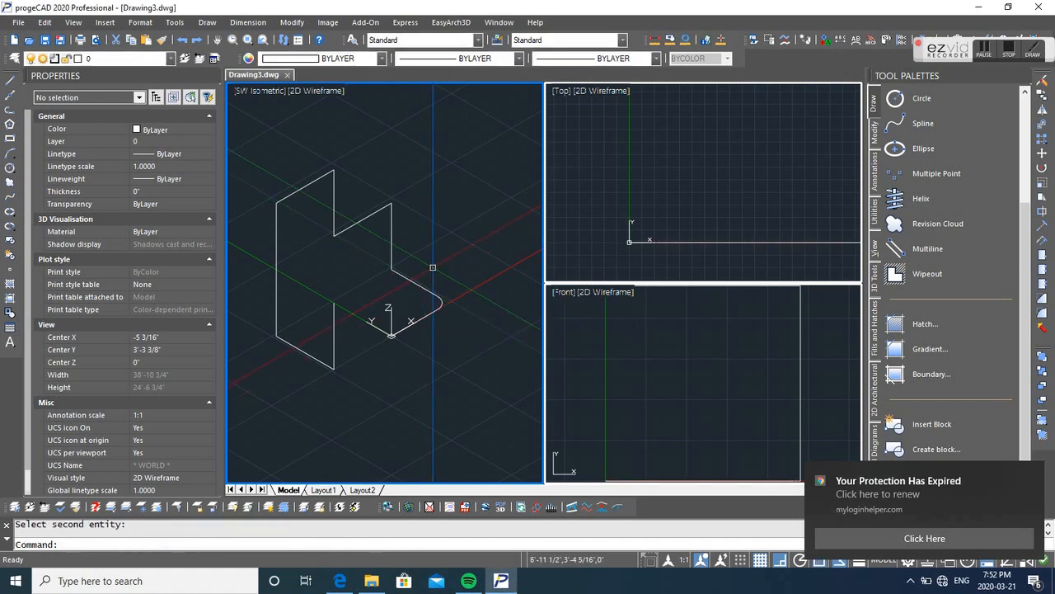
Step: Try to fillet the corner between the base polyline's Y segment and the adjoining vertical line with a 1'-0" radius
key("Return")
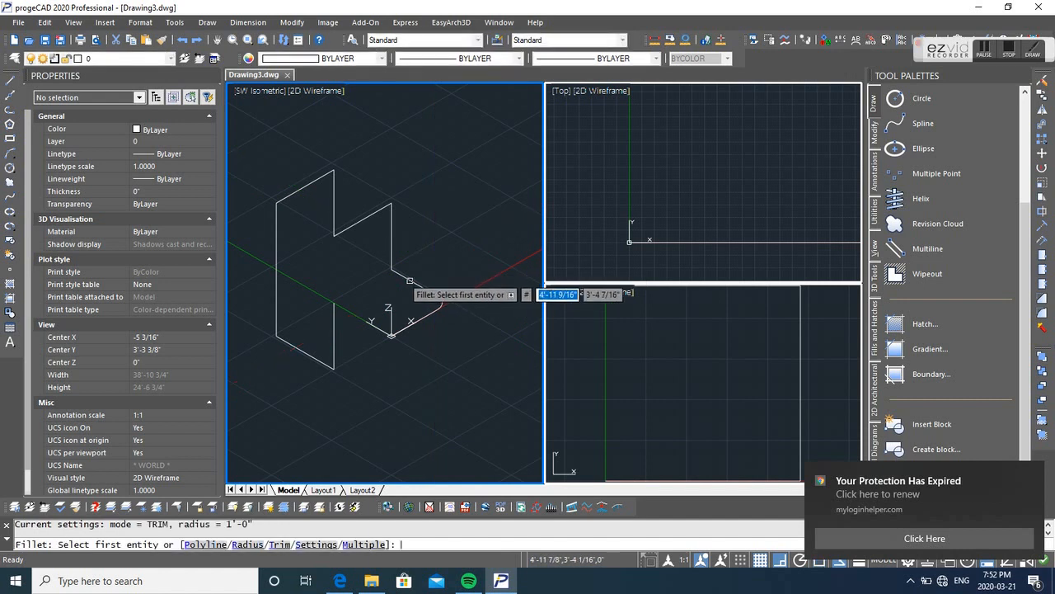
left_click(411, 282)
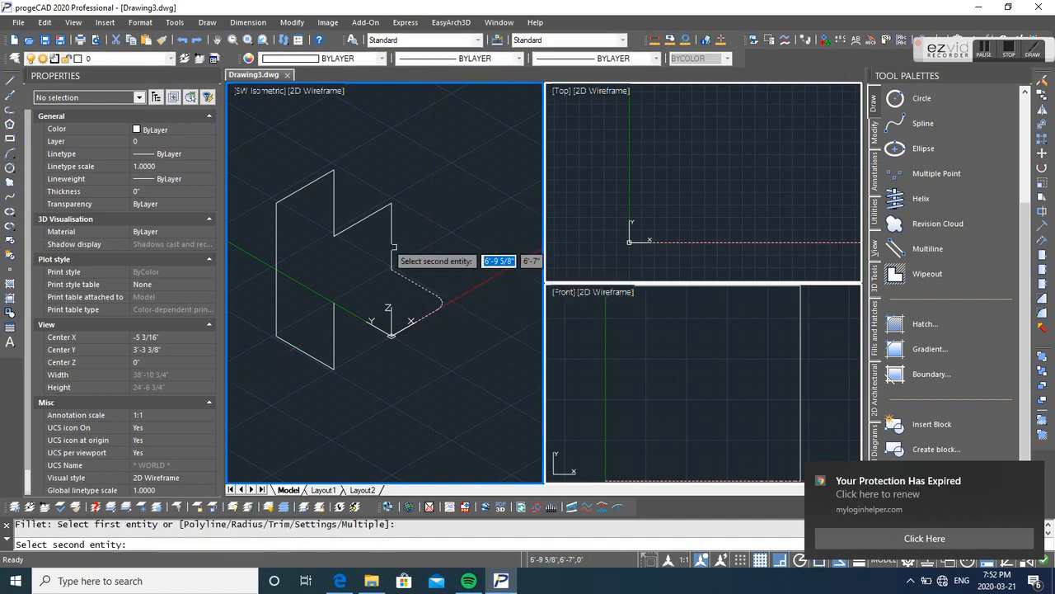
left_click(391, 246)
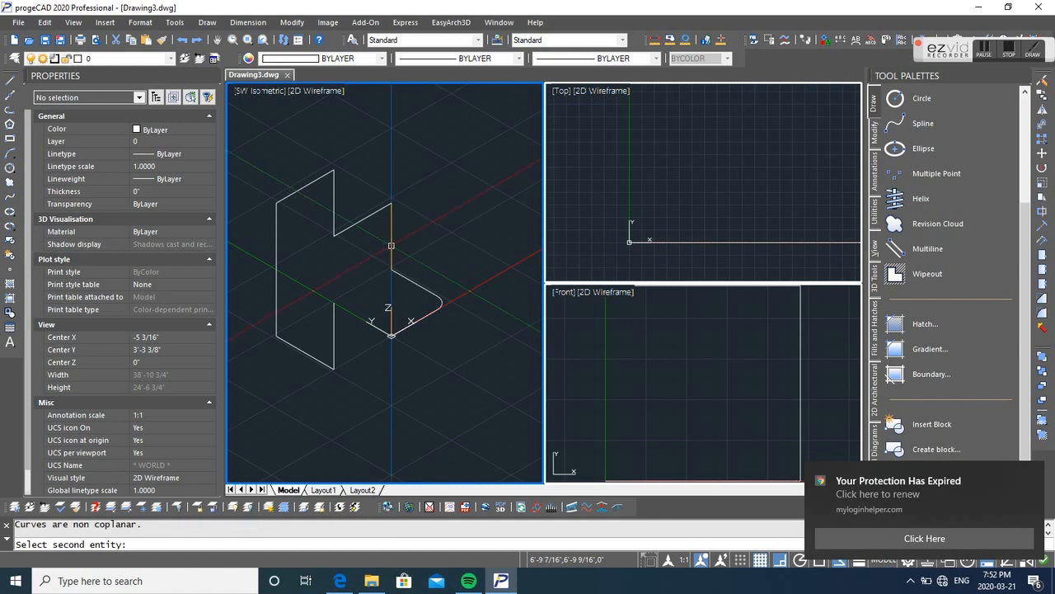
key("Escape")
key("Return")
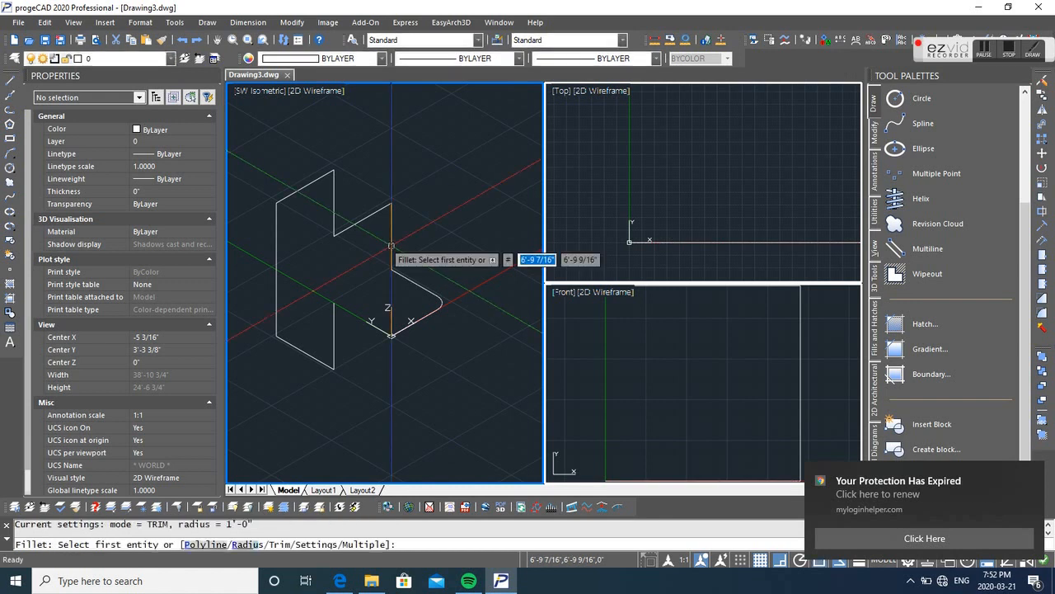
left_click(392, 247)
left_click(404, 274)
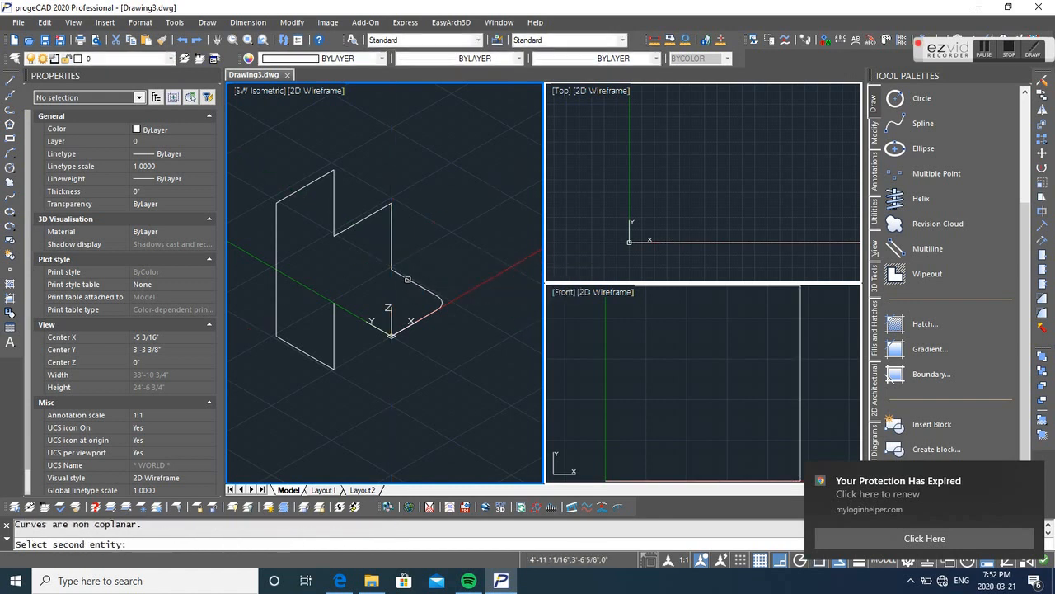
key("Escape")
key("Escape")
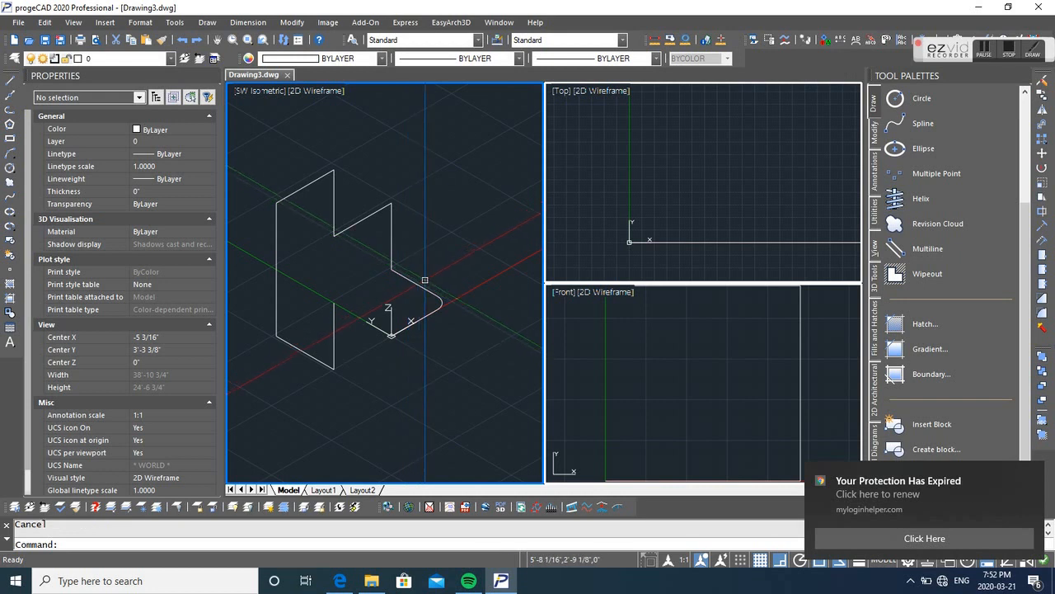
Step: Explode the base polyline into separate entities
type("x")
key("Return")
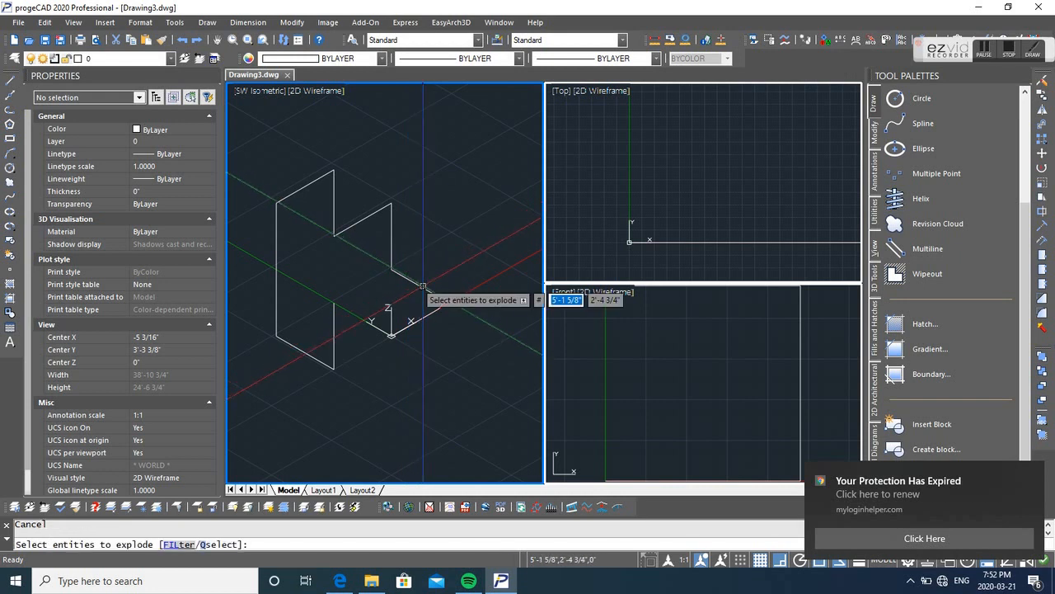
left_click(422, 287)
key("Return")
Step: Fillet the corner between the exploded base's Y segment and the first vertical line with a 1'-0" radius
type("f")
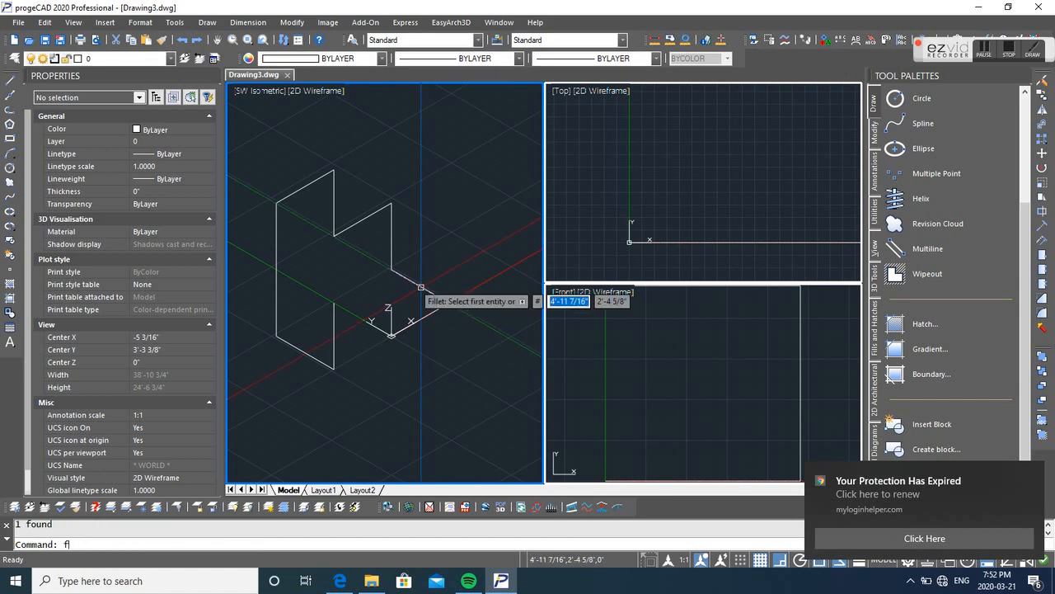
key("Return")
left_click(406, 280)
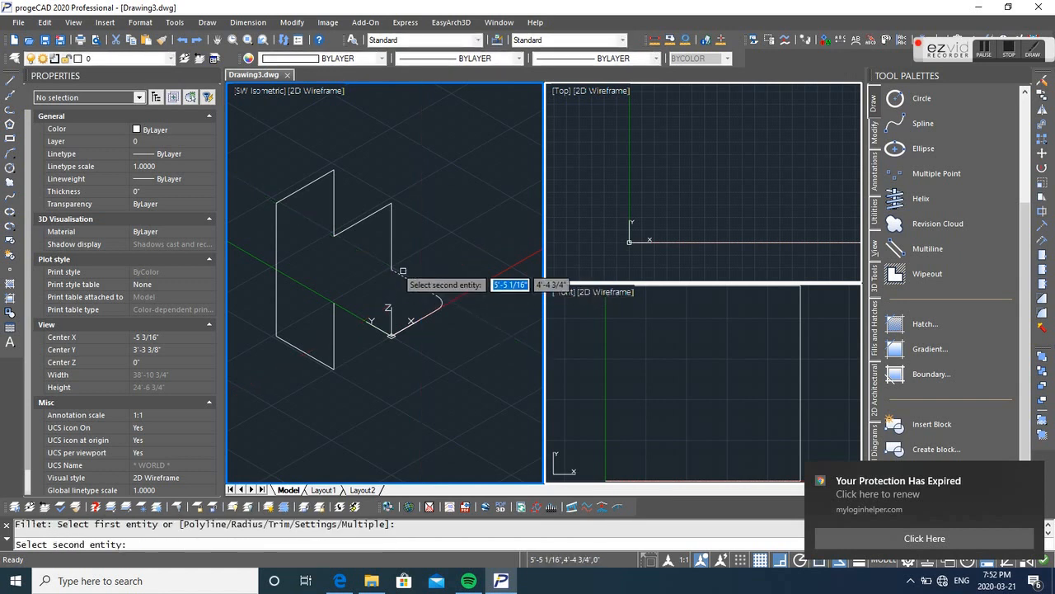
left_click(393, 242)
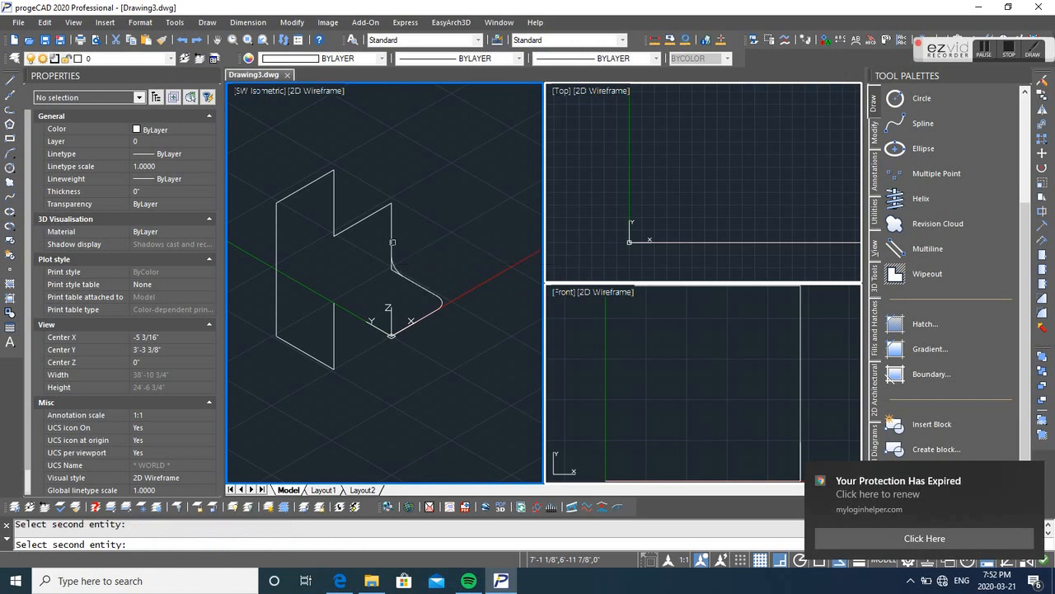
Step: Fillet the corners at both ends of the lower negative X line with a 1'-0" radius
key("Return")
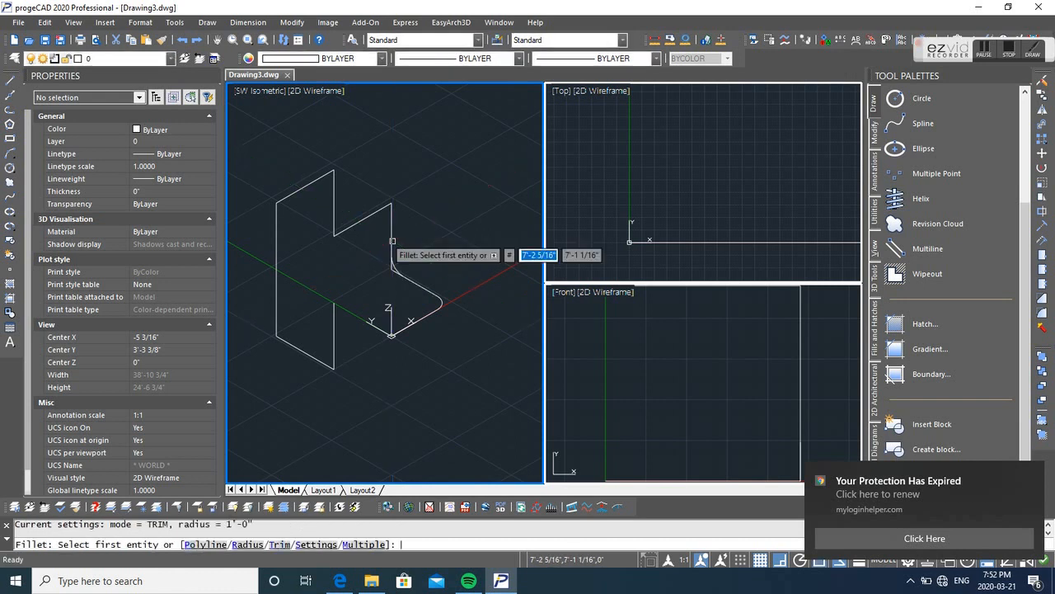
left_click(391, 228)
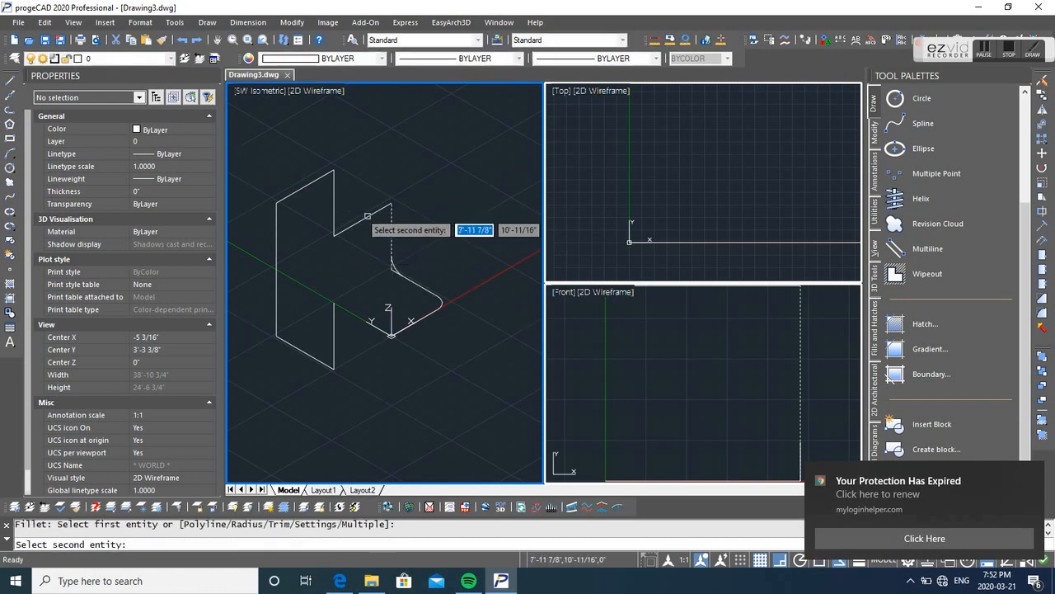
left_click(367, 216)
key("Return")
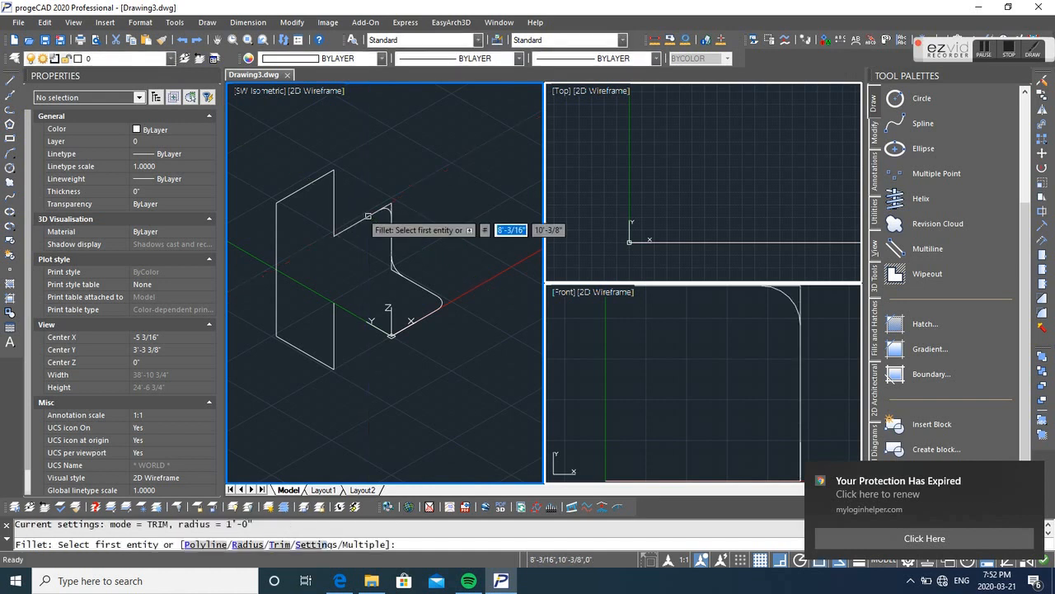
left_click(353, 226)
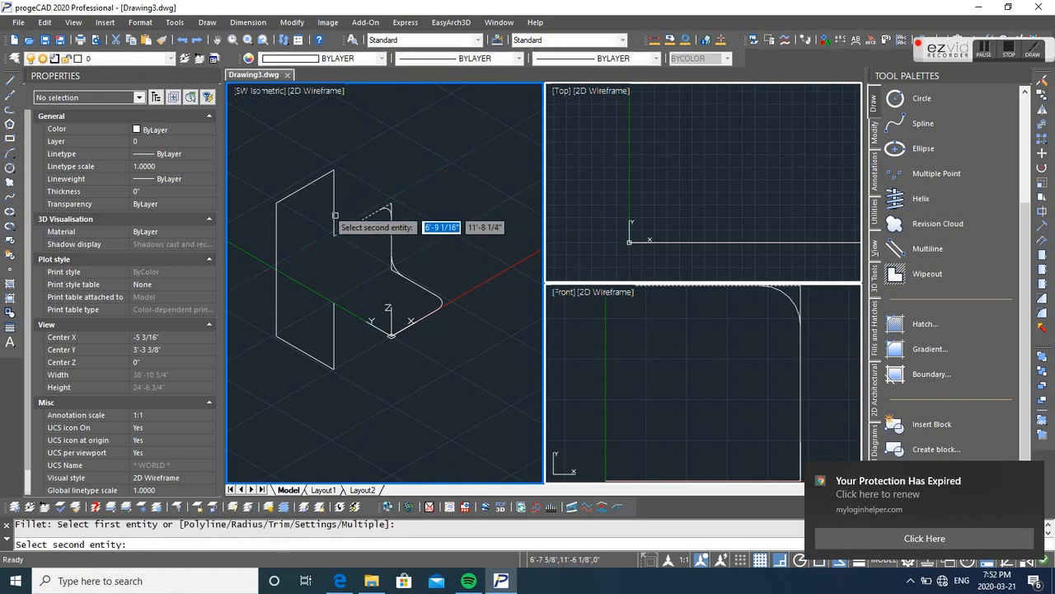
left_click(334, 210)
Step: Set the Fillet command's trim mode to Trim
key("Return")
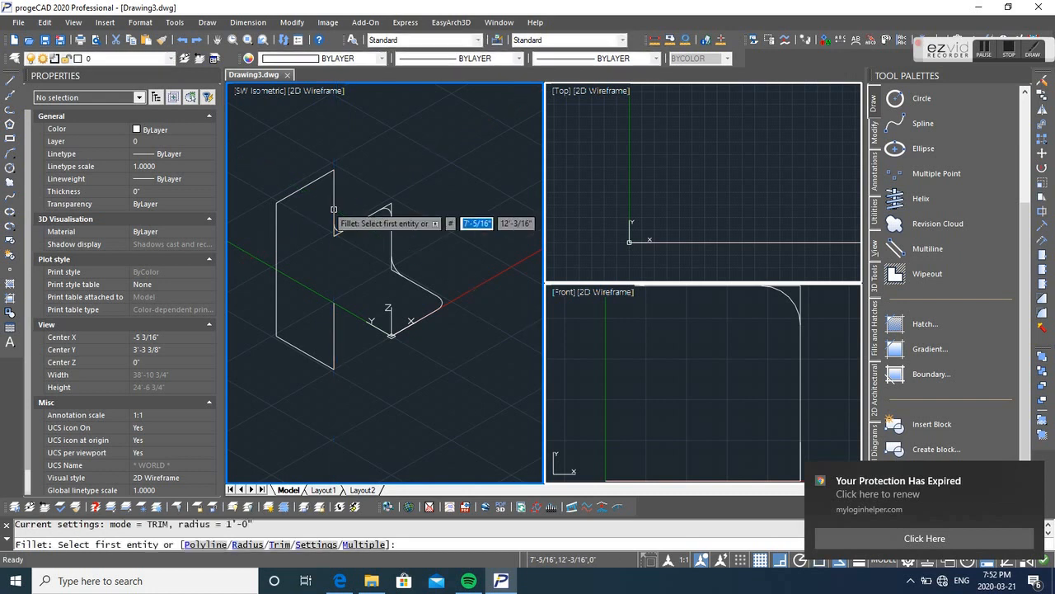
type("t")
key("Return")
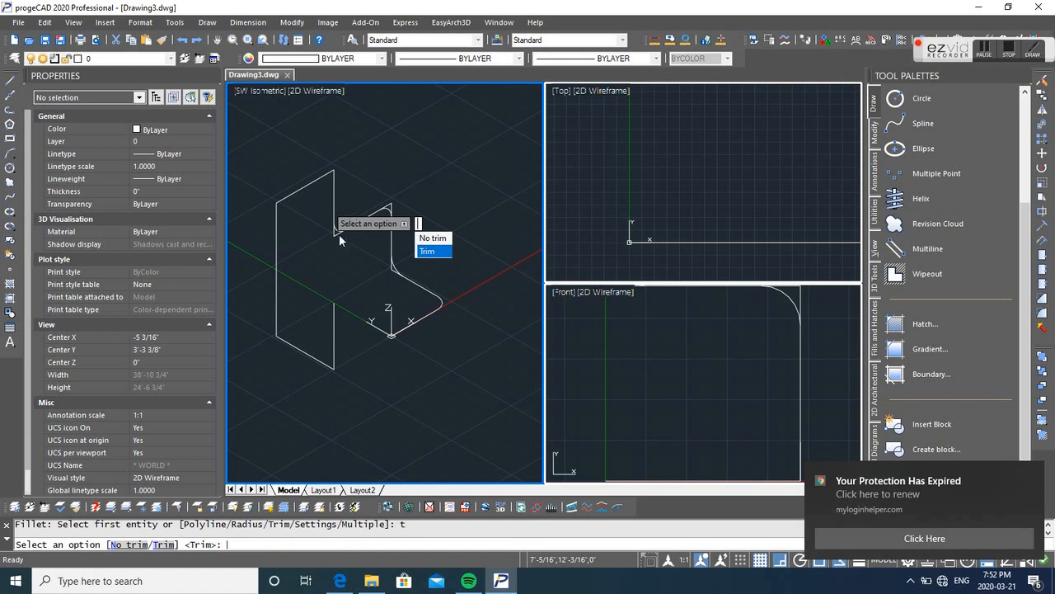
left_click(425, 252)
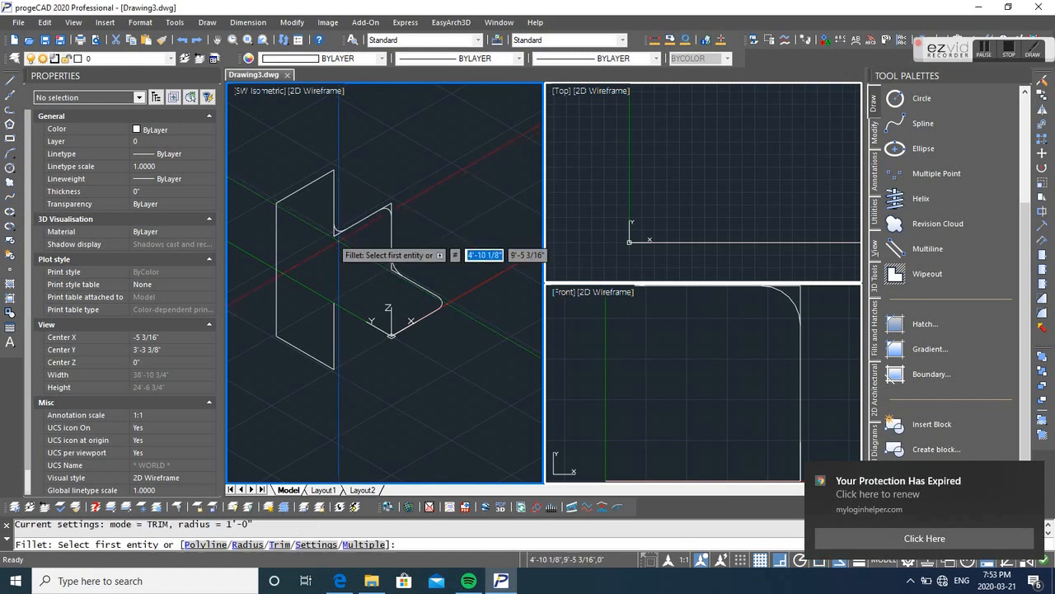
scroll(338, 246, "up", 5)
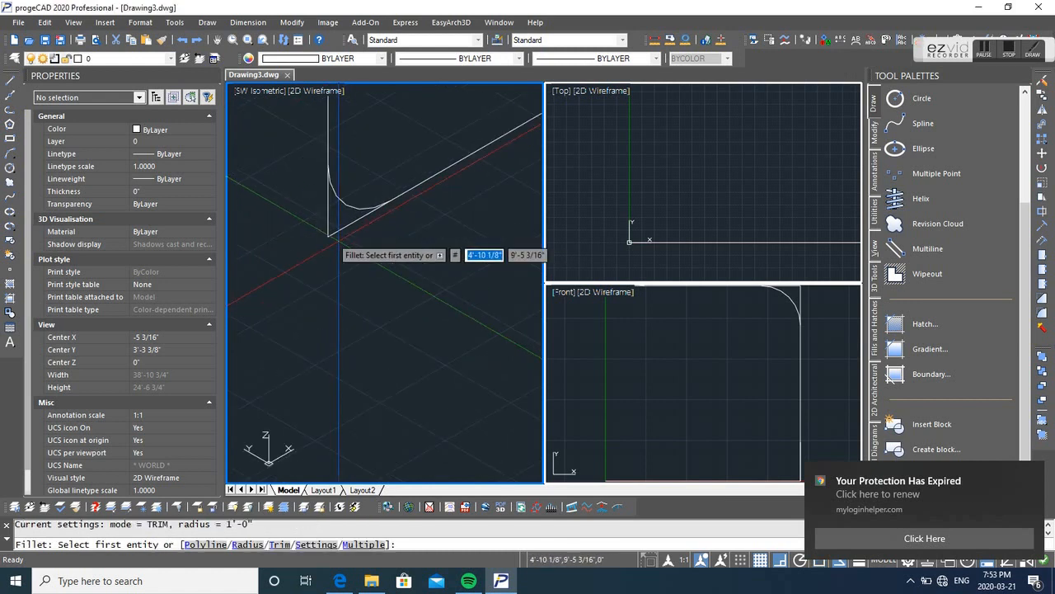
scroll(336, 246, "up", 3)
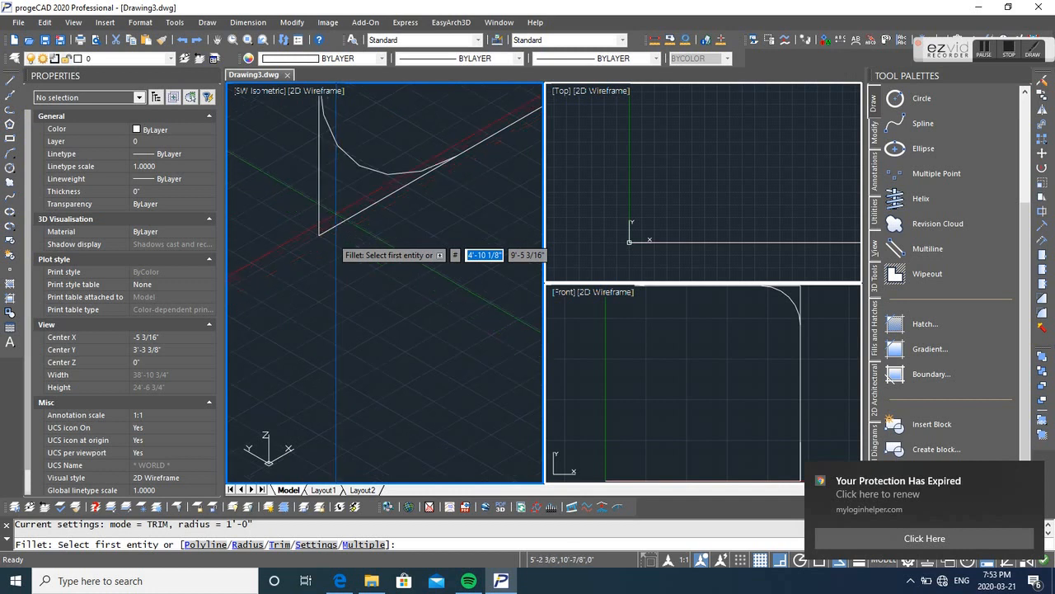
left_click(331, 207)
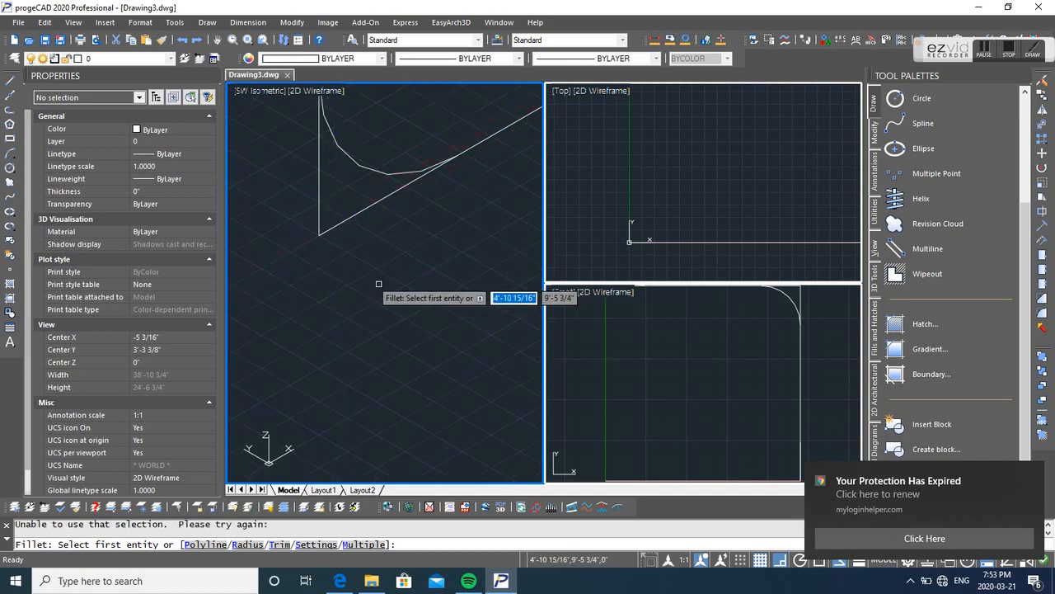
left_click(355, 216)
scroll(355, 215, "down", 3)
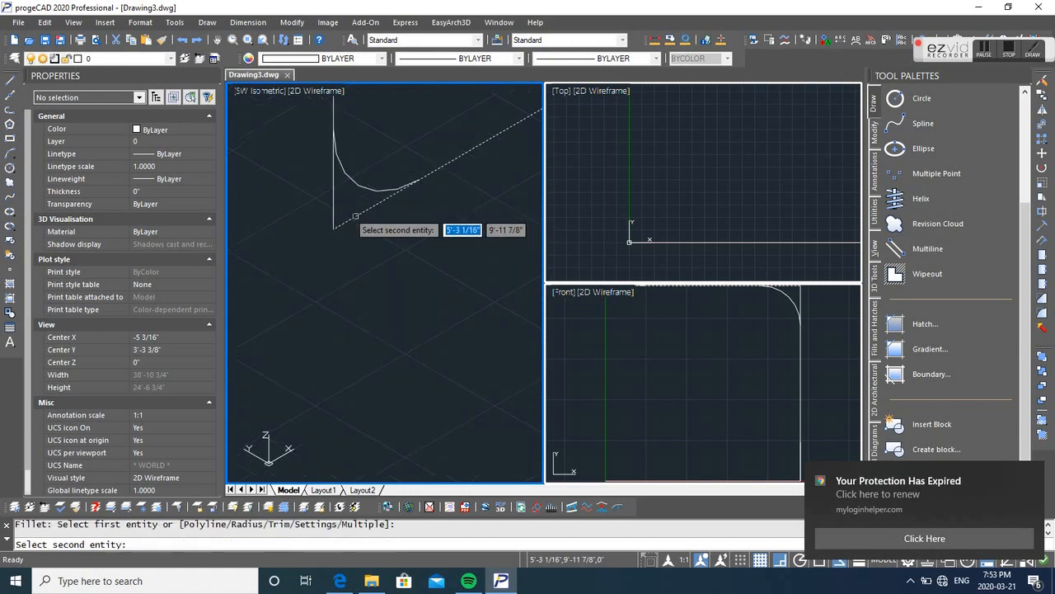
key("Escape")
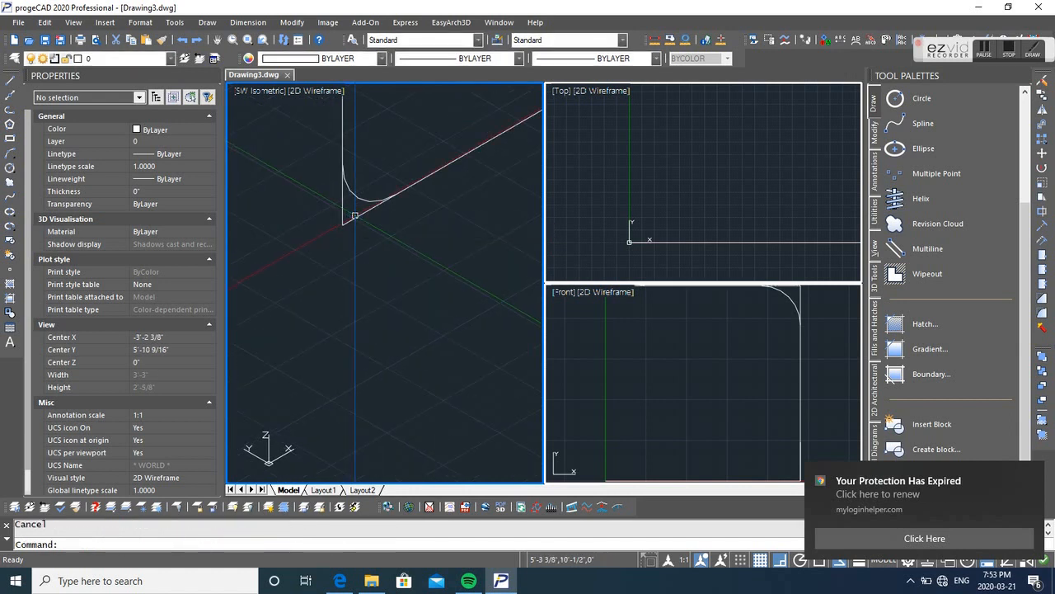
Step: Fillet the corners at both ends of the upper negative X line with a 1'-0" radius
scroll(356, 215, "down", 3)
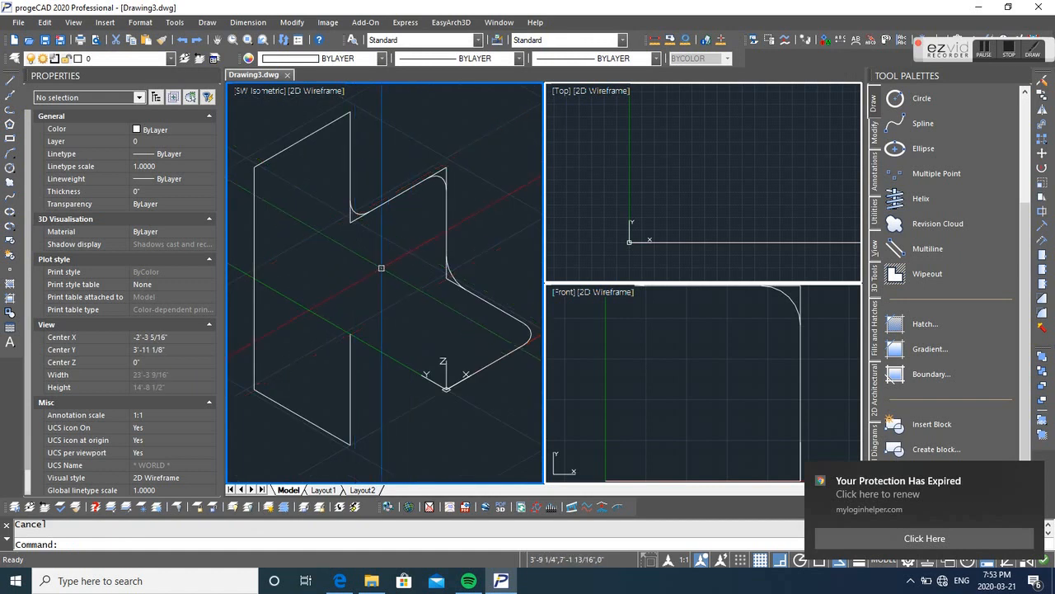
type("f")
key("Return")
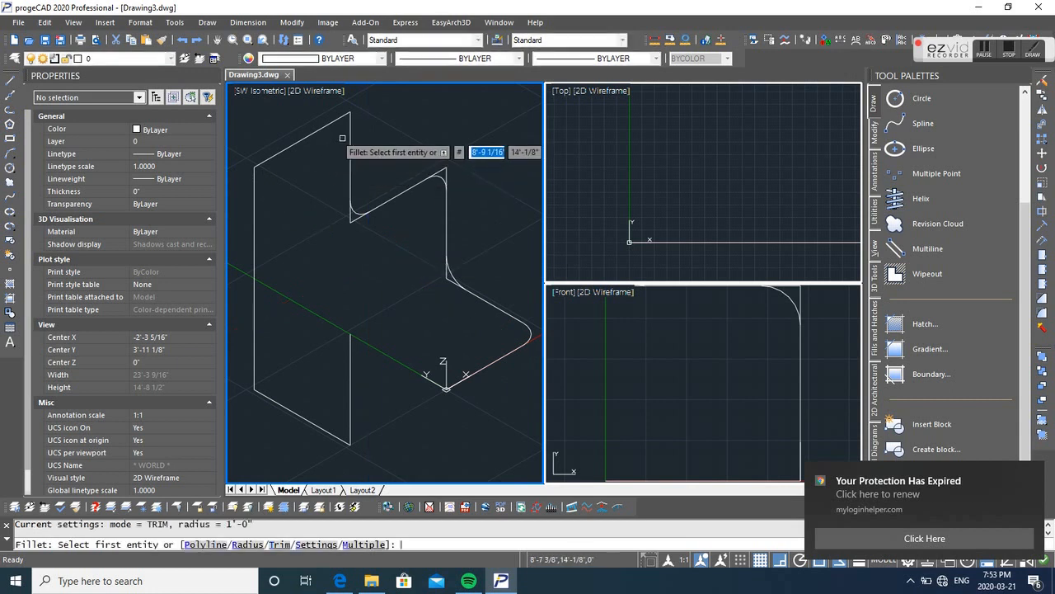
left_click(350, 132)
left_click(329, 125)
key("Return")
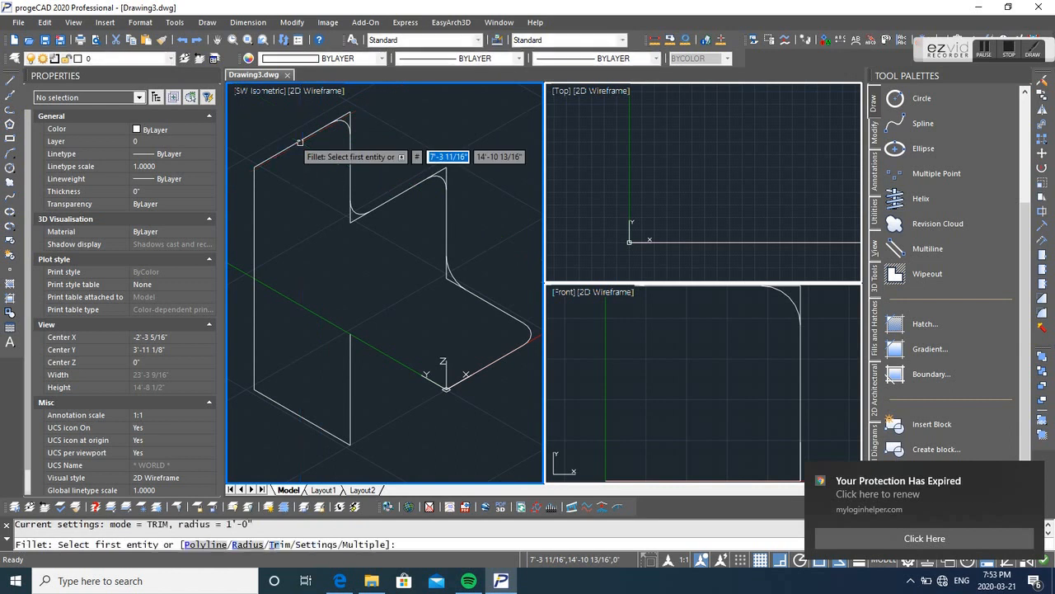
left_click(299, 142)
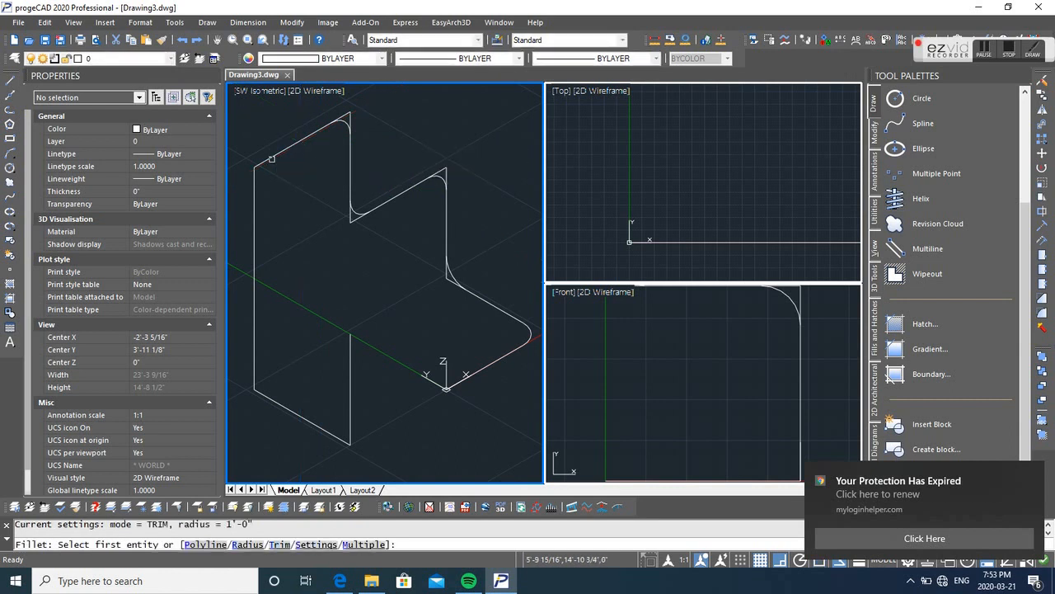
left_click(255, 204)
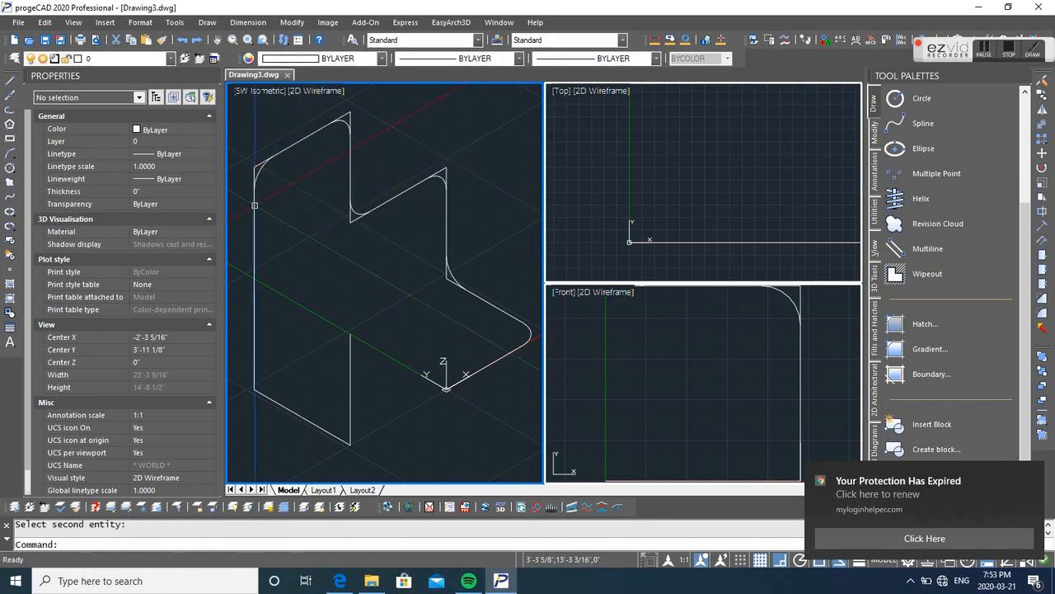
key("Return")
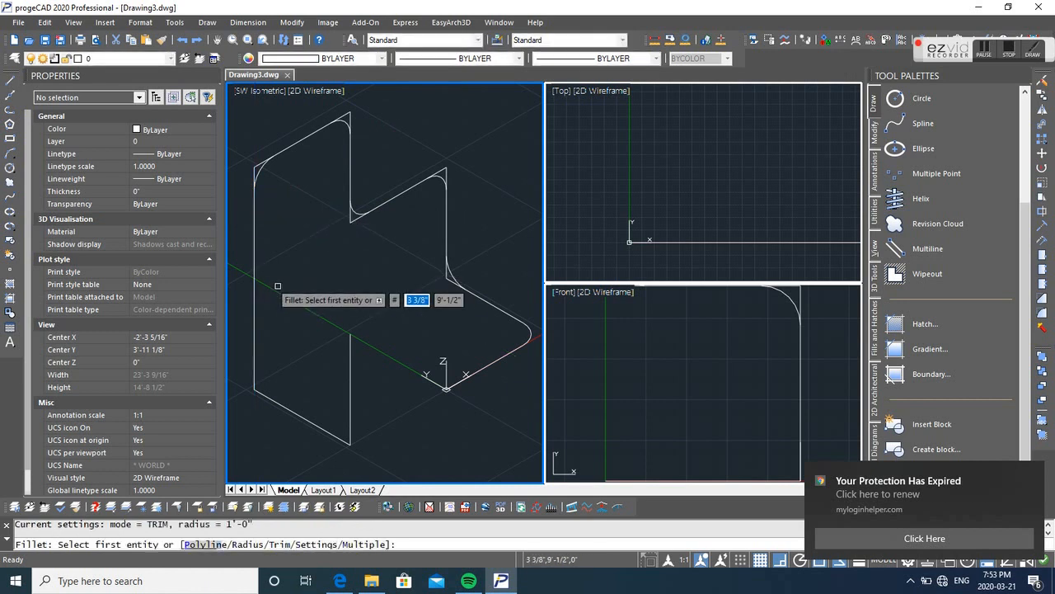
type("s")
key("Return")
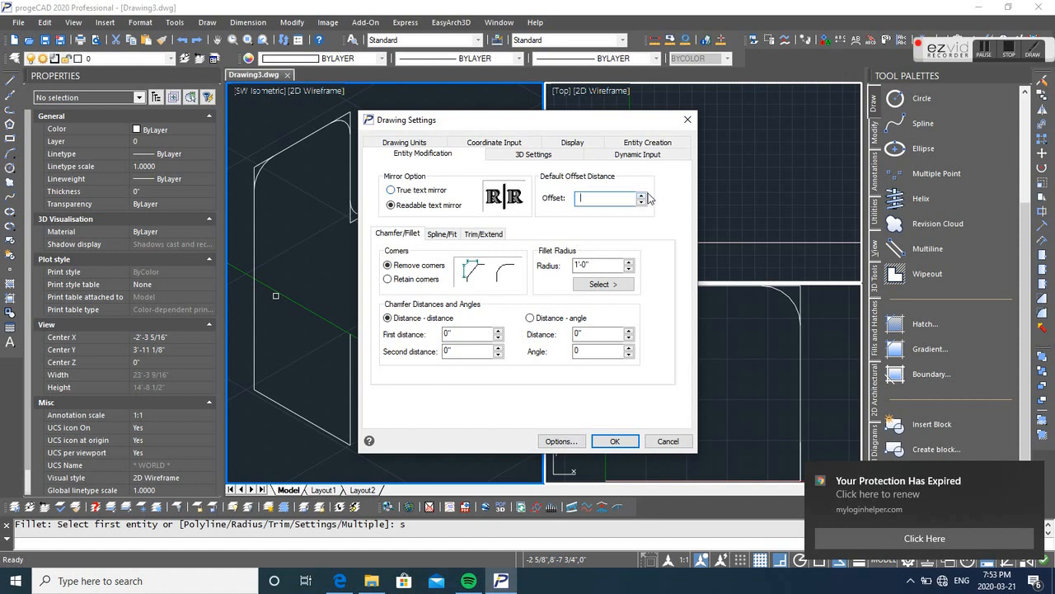
left_click(616, 288)
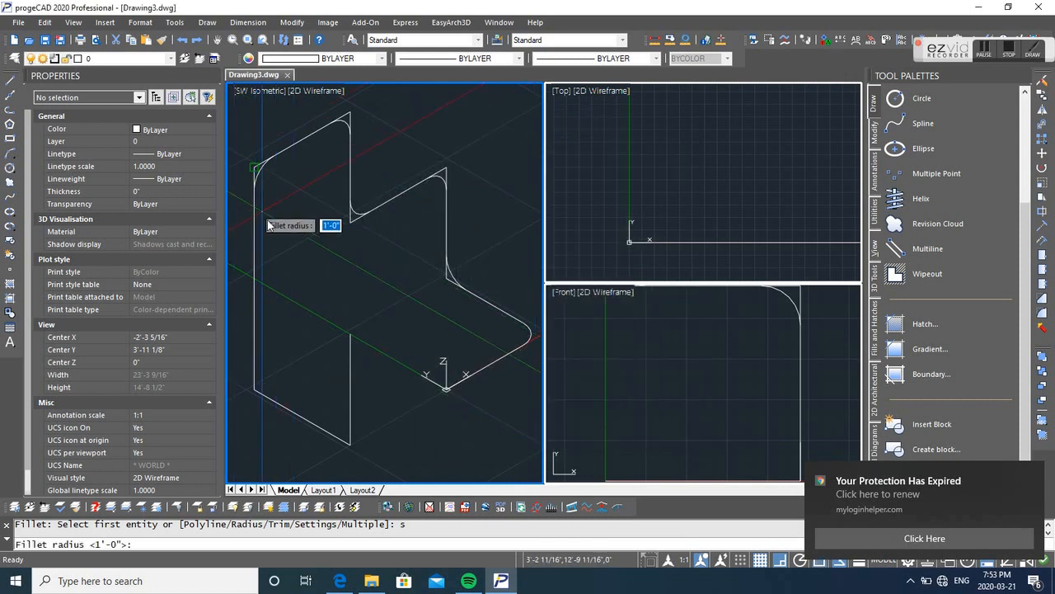
left_click(276, 258)
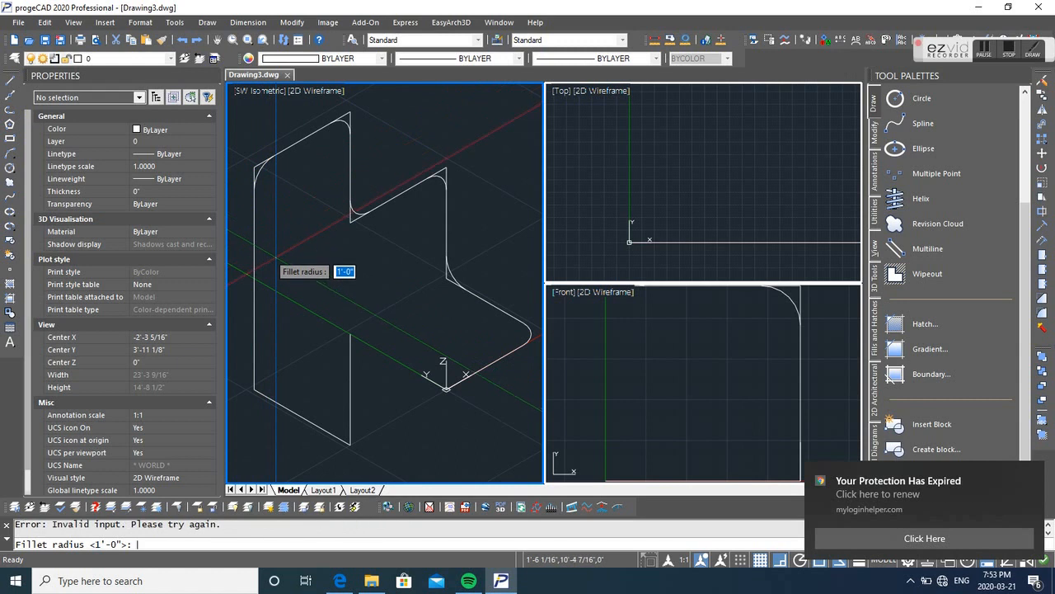
left_click(258, 357)
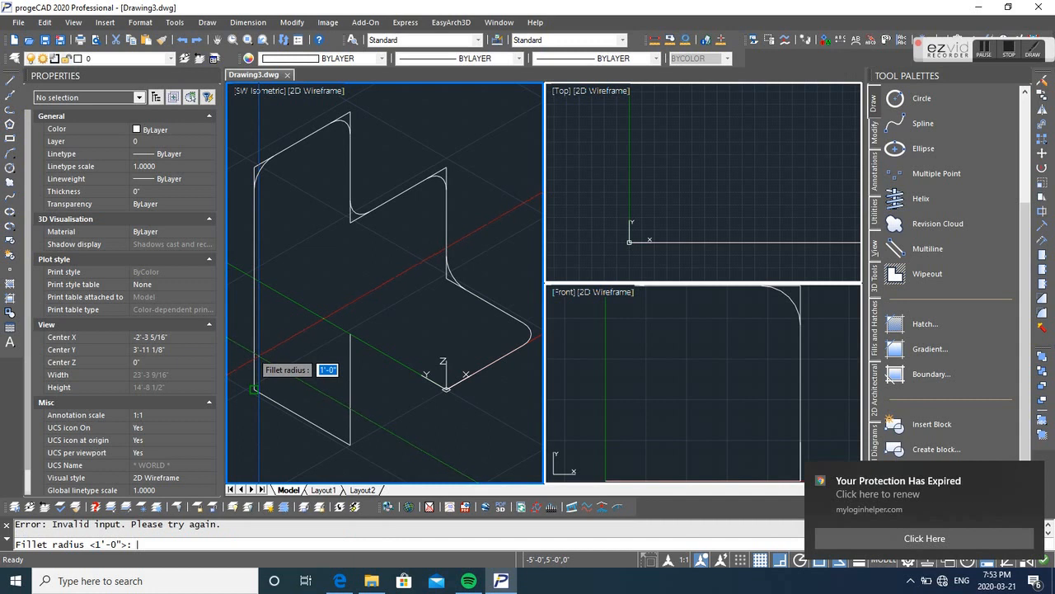
key("Escape")
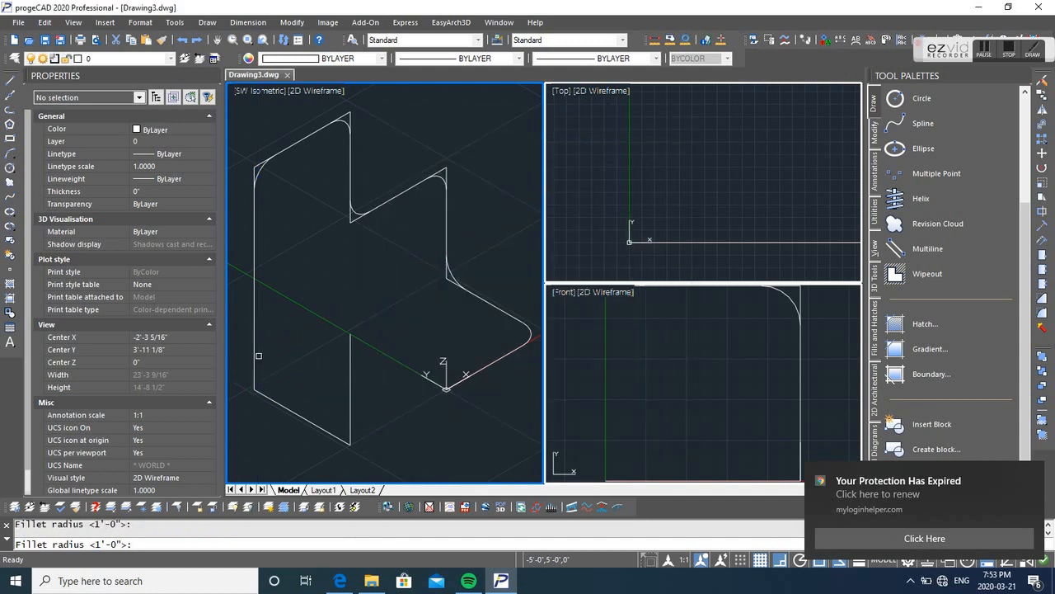
Step: Fillet the corners at both ends of the lowest Y-direction line with a 1'-0" radius
type("f")
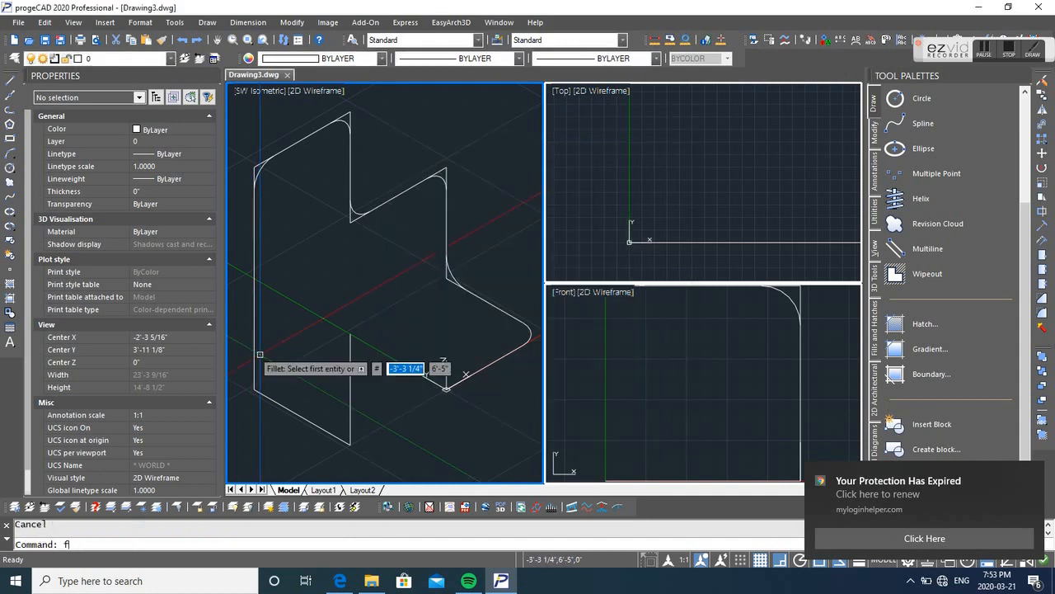
key("Return")
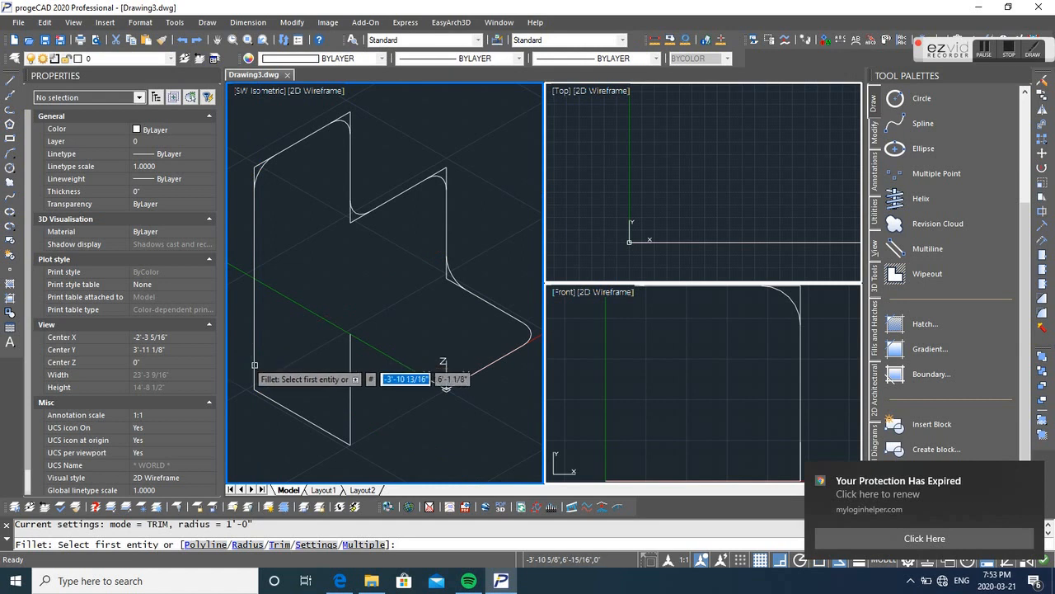
left_click(255, 364)
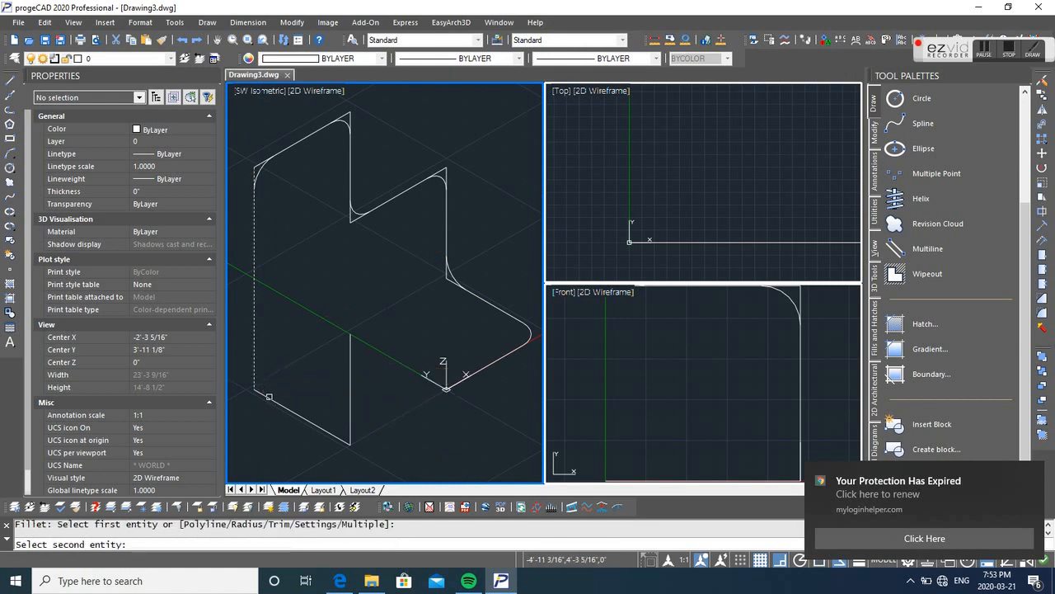
left_click(269, 397)
key("Return")
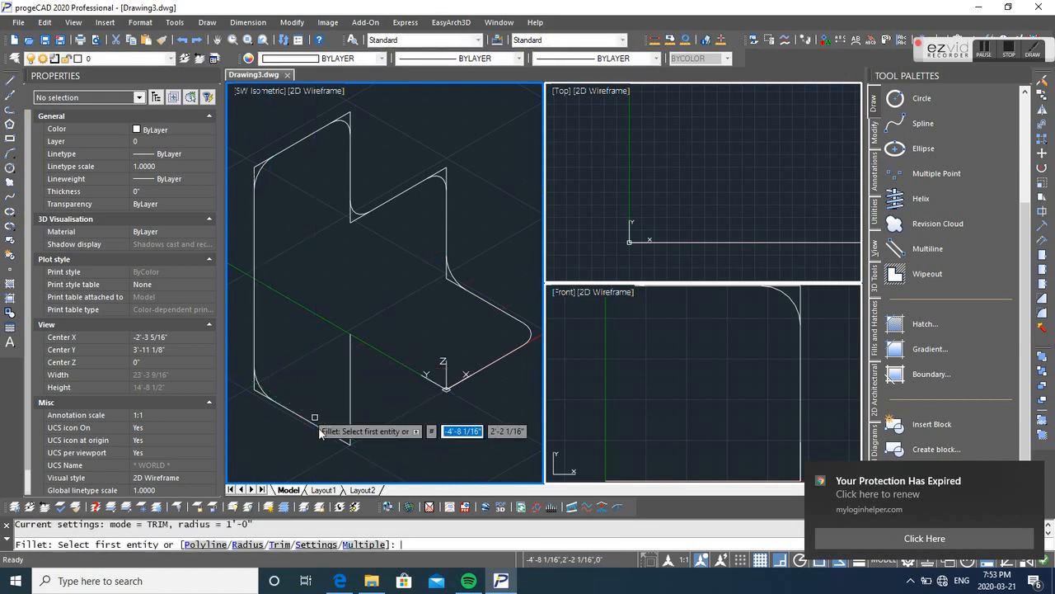
left_click(318, 425)
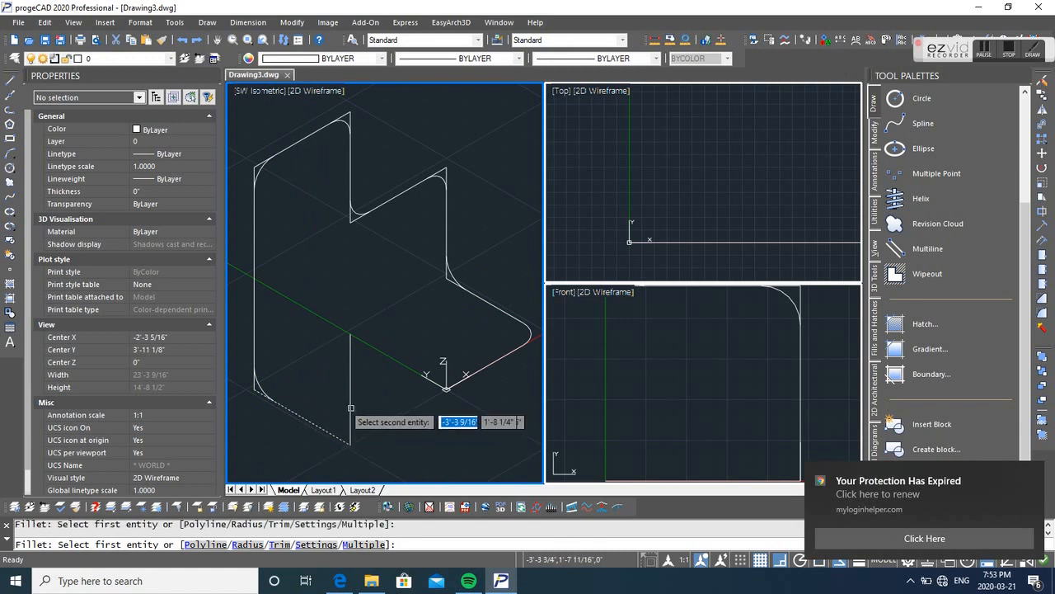
left_click(351, 408)
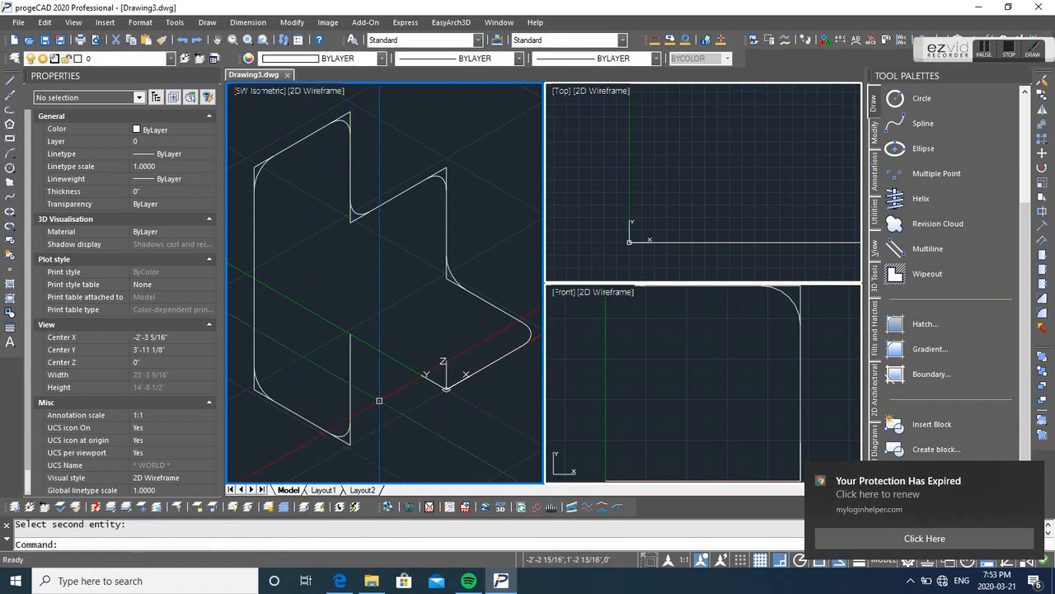
key("Escape")
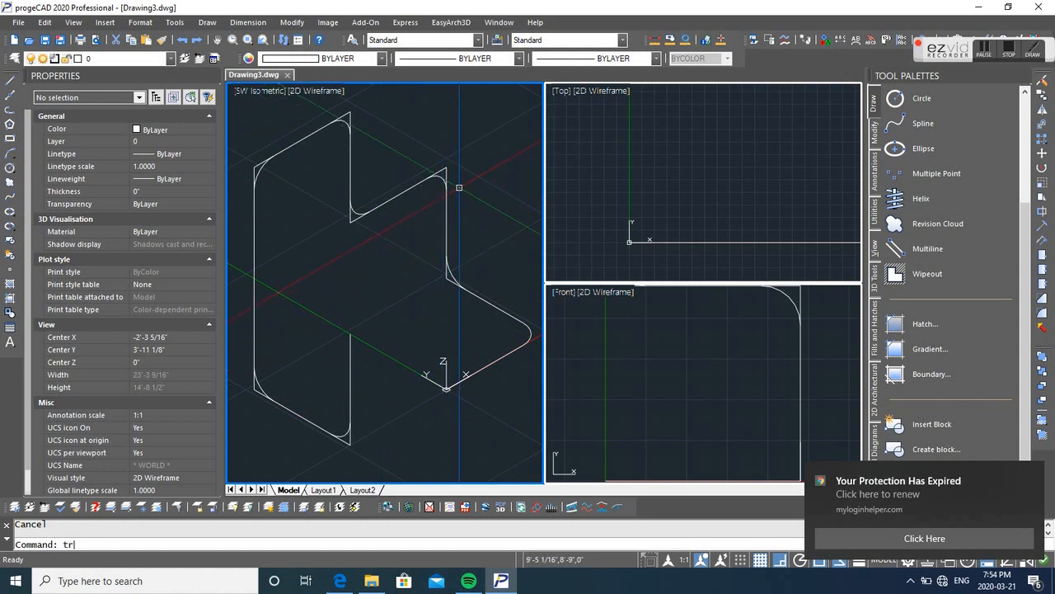
Step: Try to trim the corner where the first vertical line meets the base's Y segment, using its fillet arc as cutting edge and a fence
key("Return")
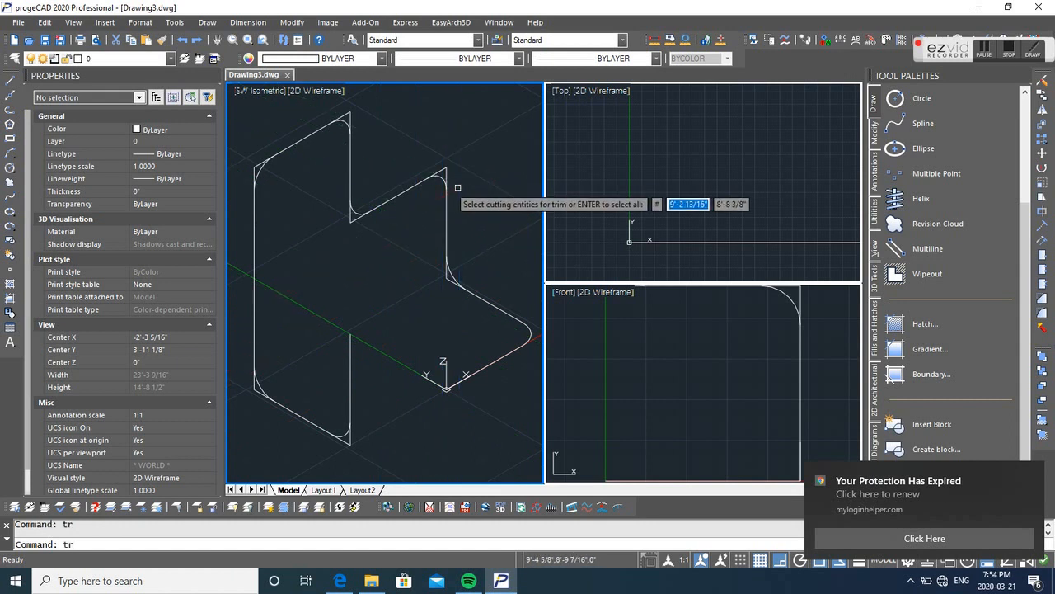
scroll(459, 223, "up", 3)
scroll(457, 338, "up", 2)
middle_click_drag(455, 353, 454, 256)
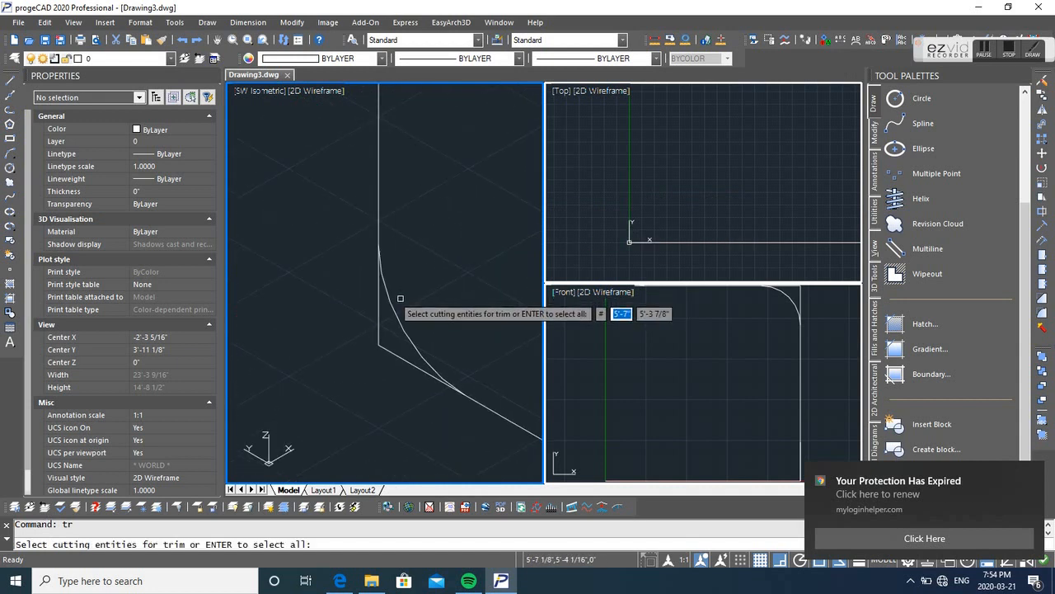
left_click(397, 314)
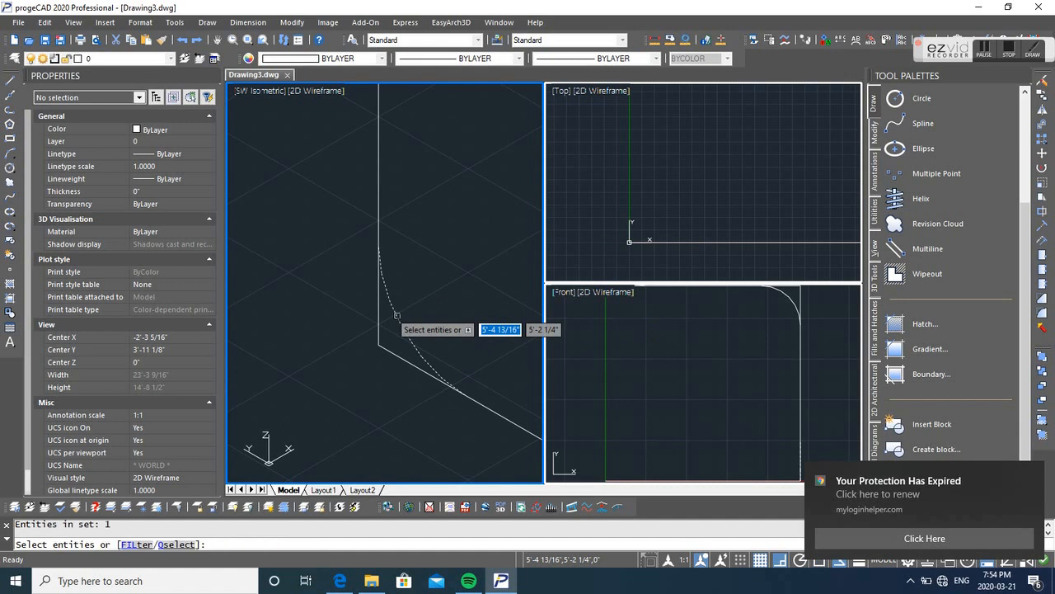
key("Return")
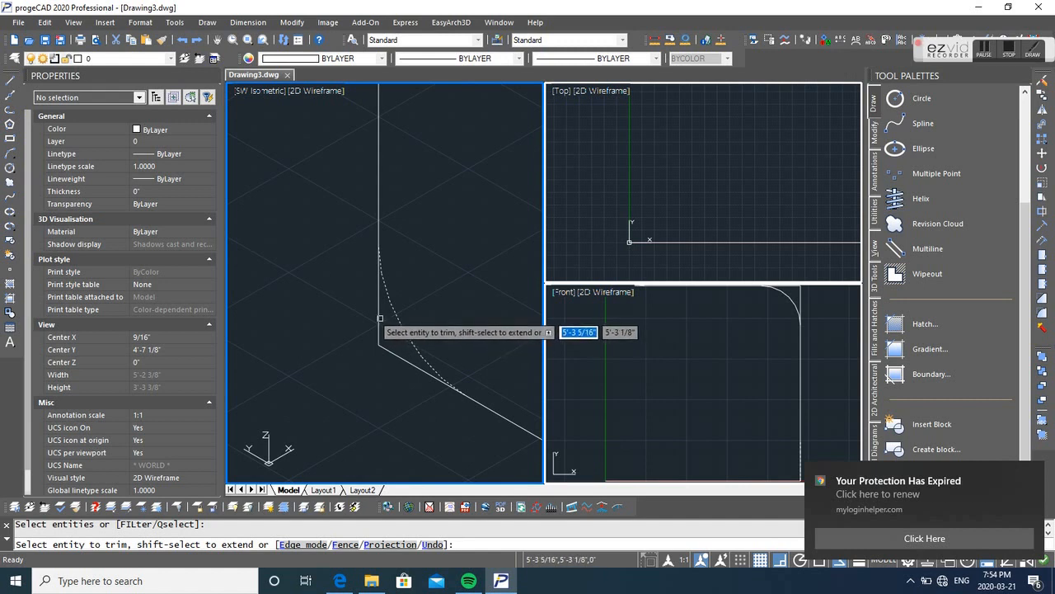
type("f")
key("Return")
left_click(384, 323)
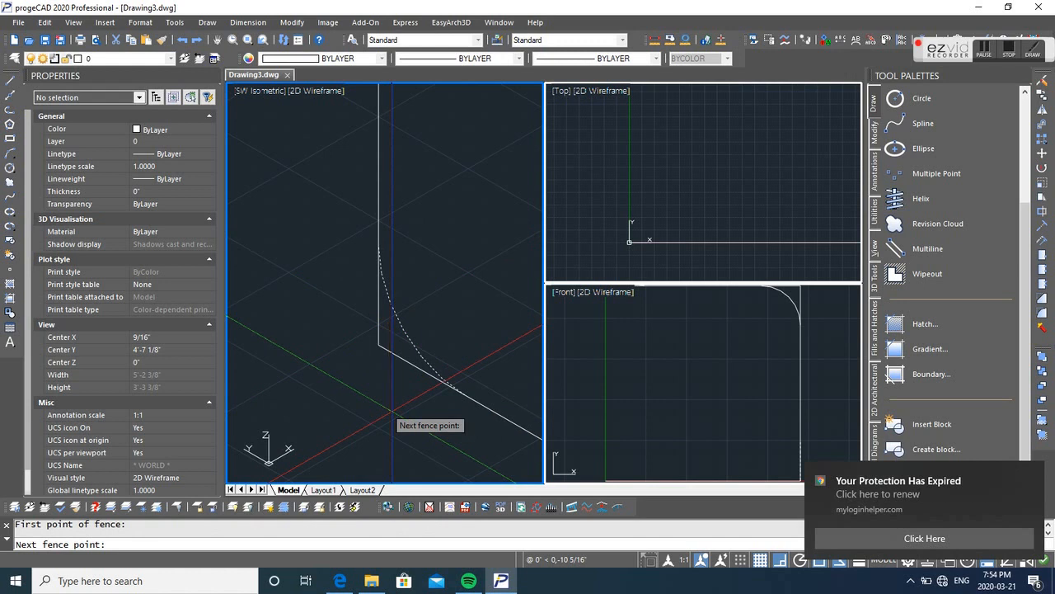
left_click(393, 410)
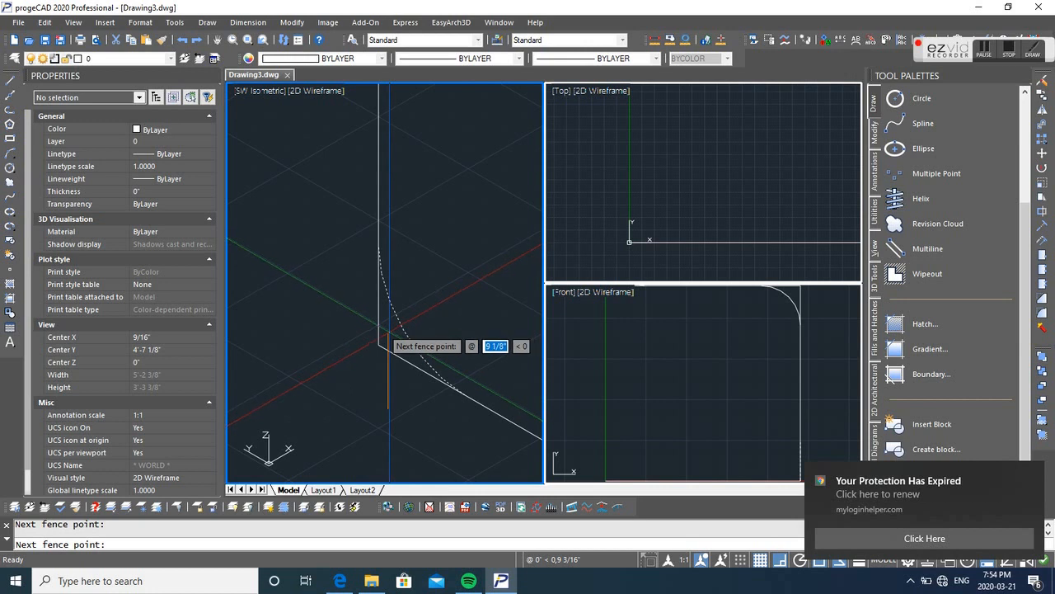
key("Escape")
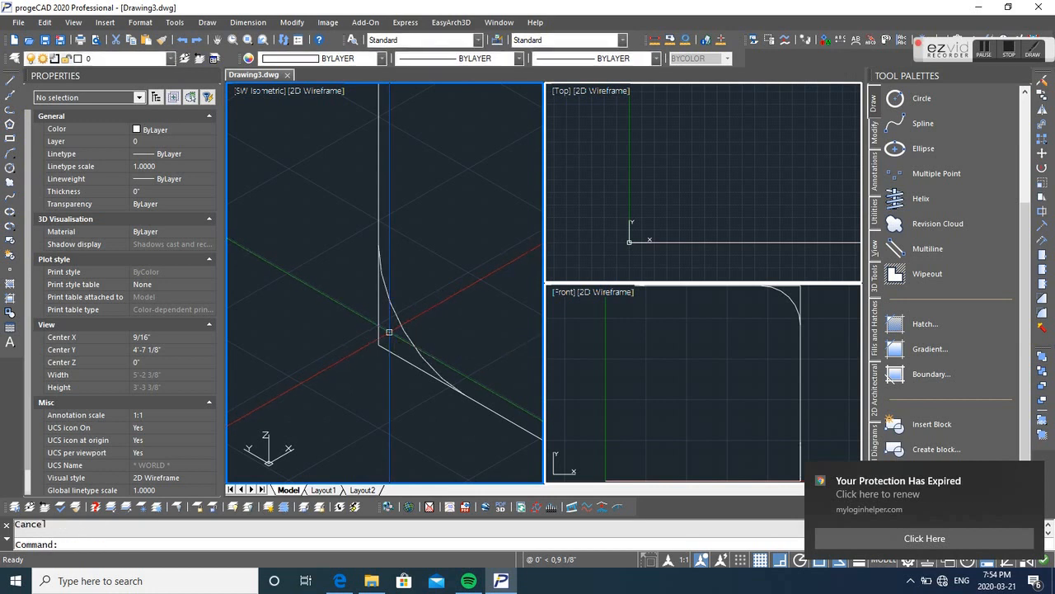
Step: Try to trim the base's Y segment directly against the fillet arc at the first vertical line
key("Return")
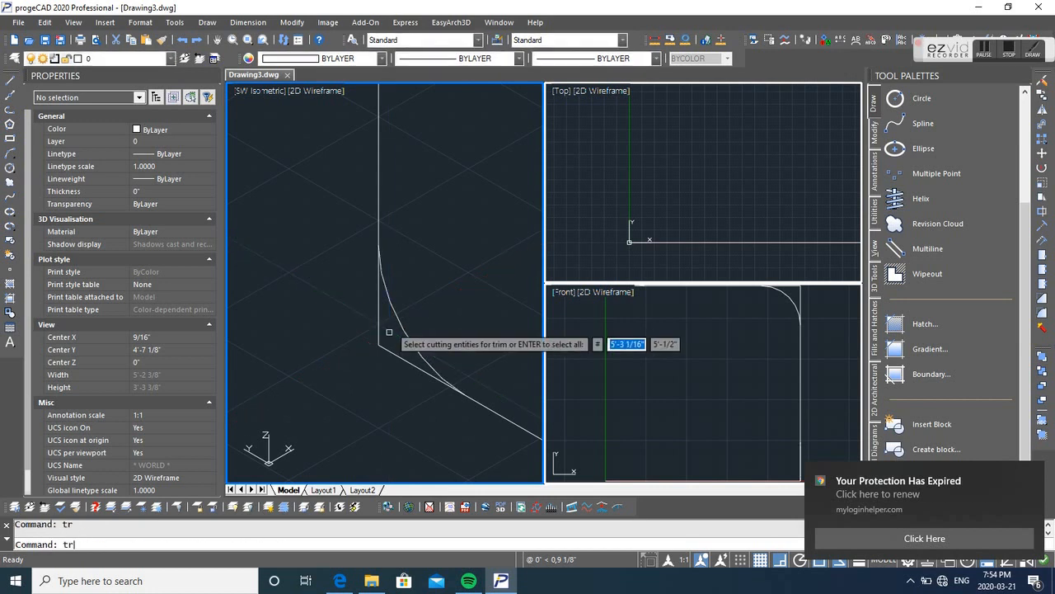
key("Escape")
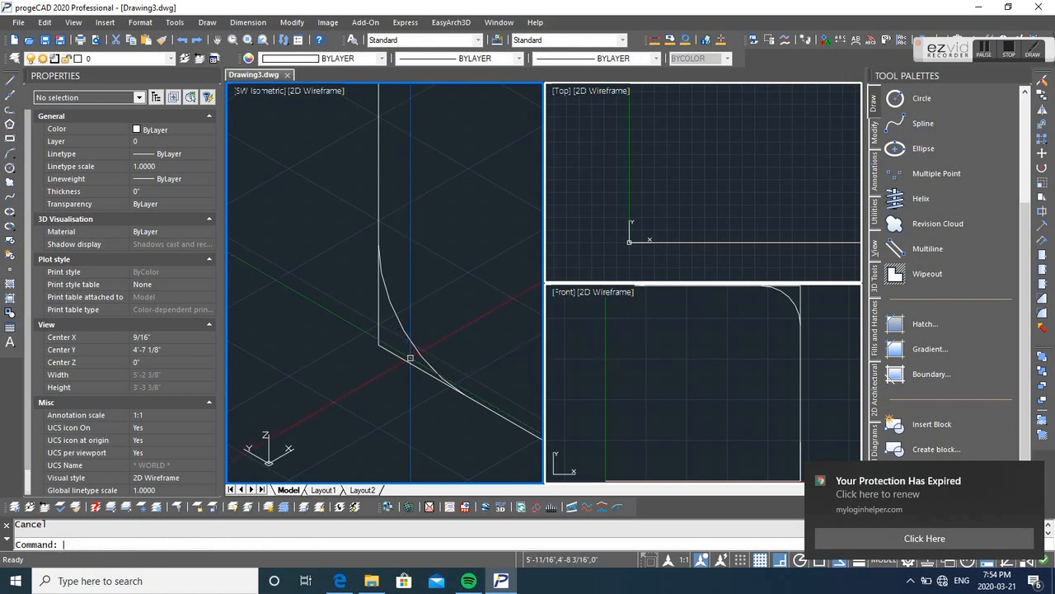
type("tr")
key("Return")
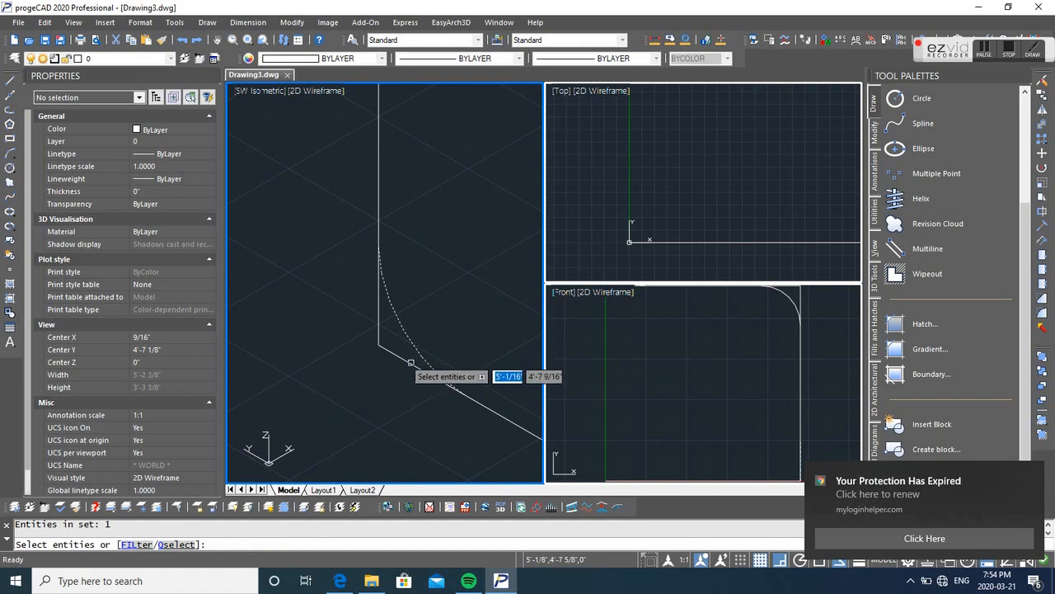
key("Return")
left_click(412, 363)
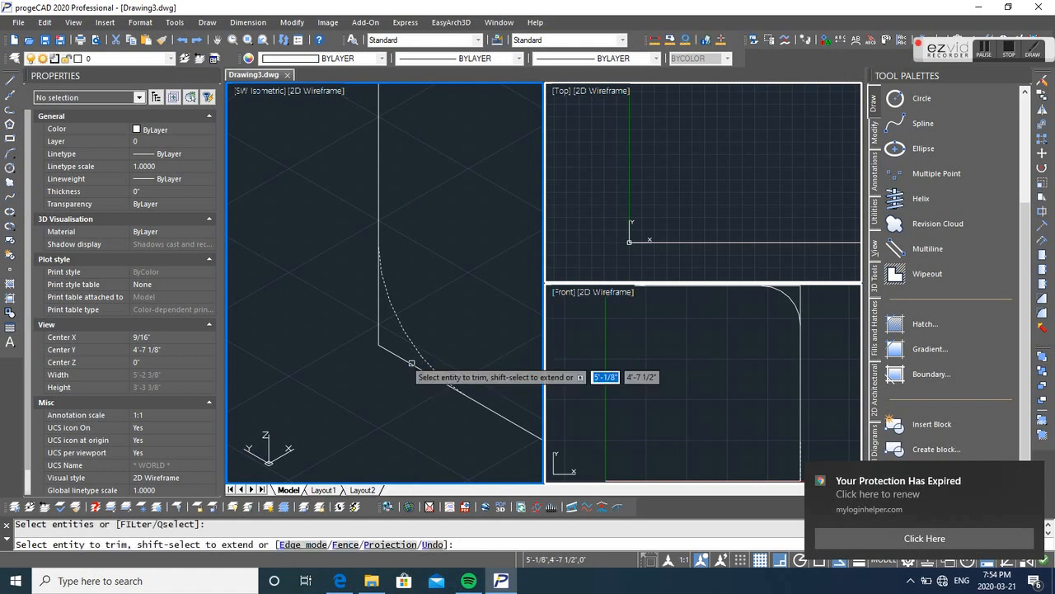
left_click(412, 363)
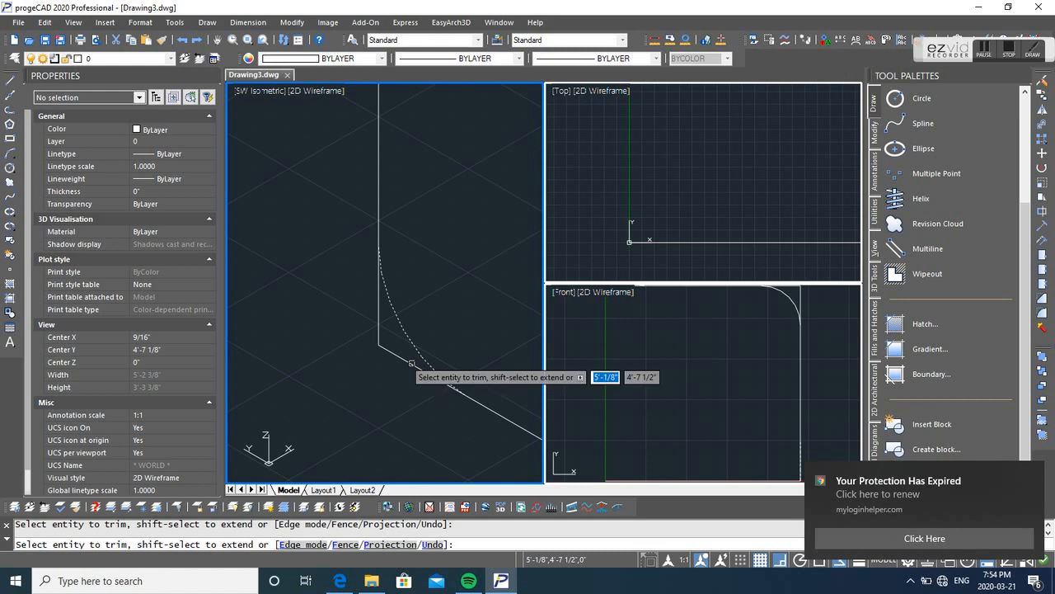
scroll(396, 318, "down", 3)
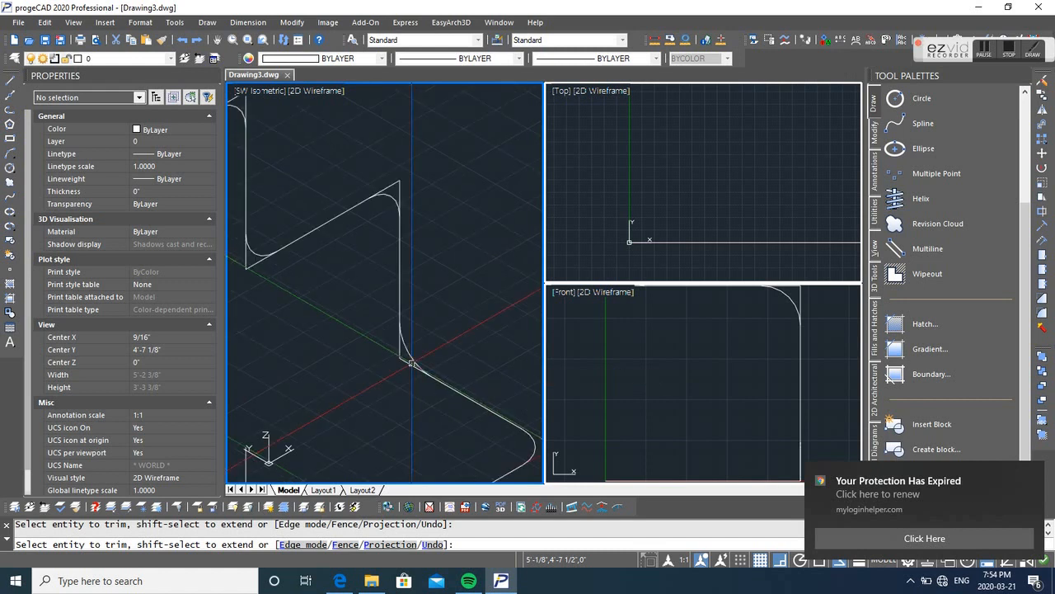
key("Escape")
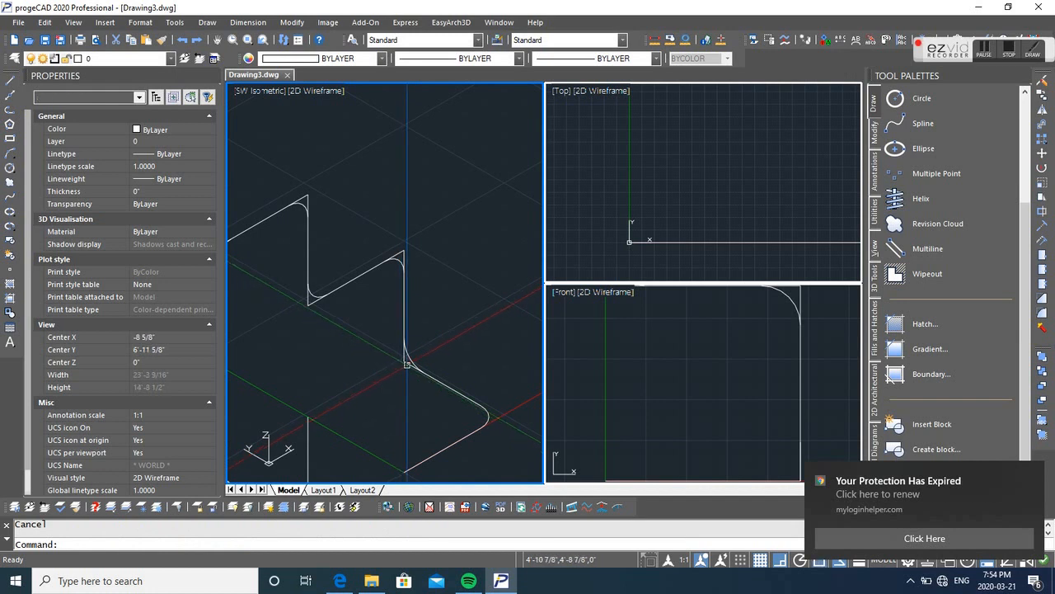
Step: Erase the base's Y segment, the first vertical line, the lower negative X line and the second vertical line, keeping their fillet arcs
left_click(405, 362)
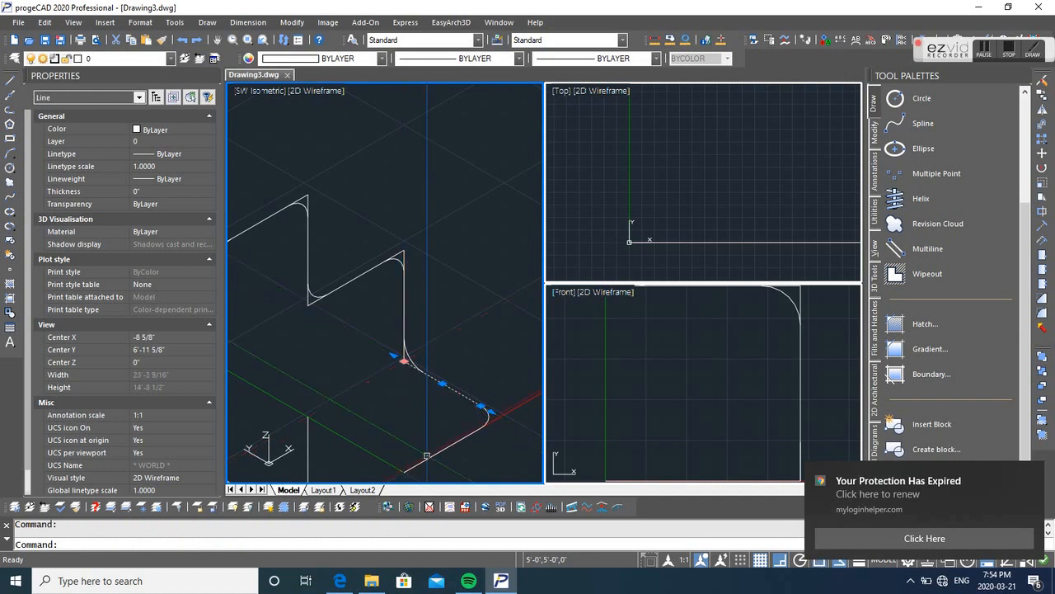
scroll(404, 361, "up", 3)
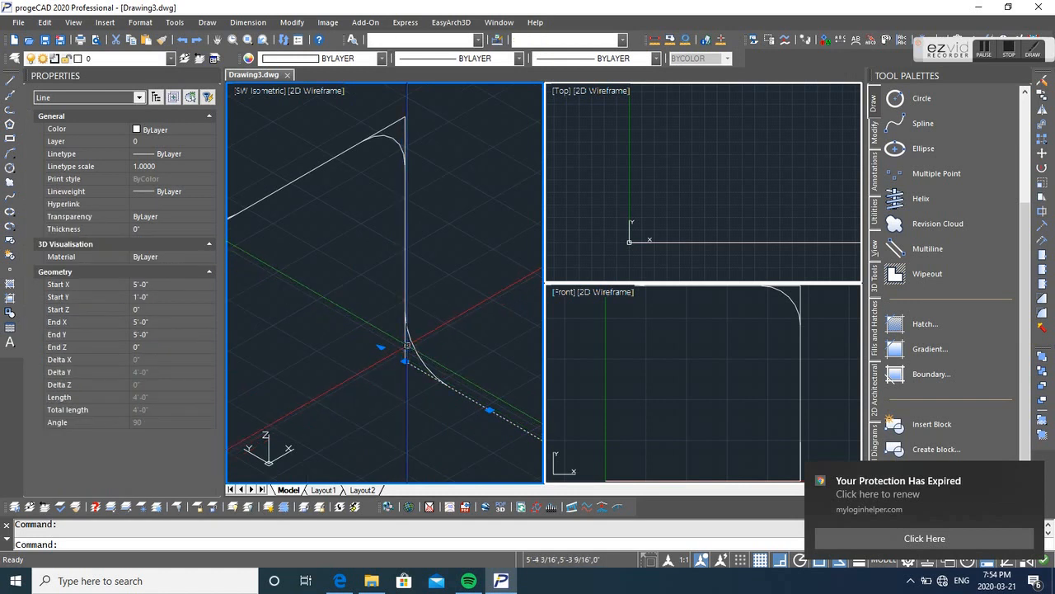
left_click(398, 117)
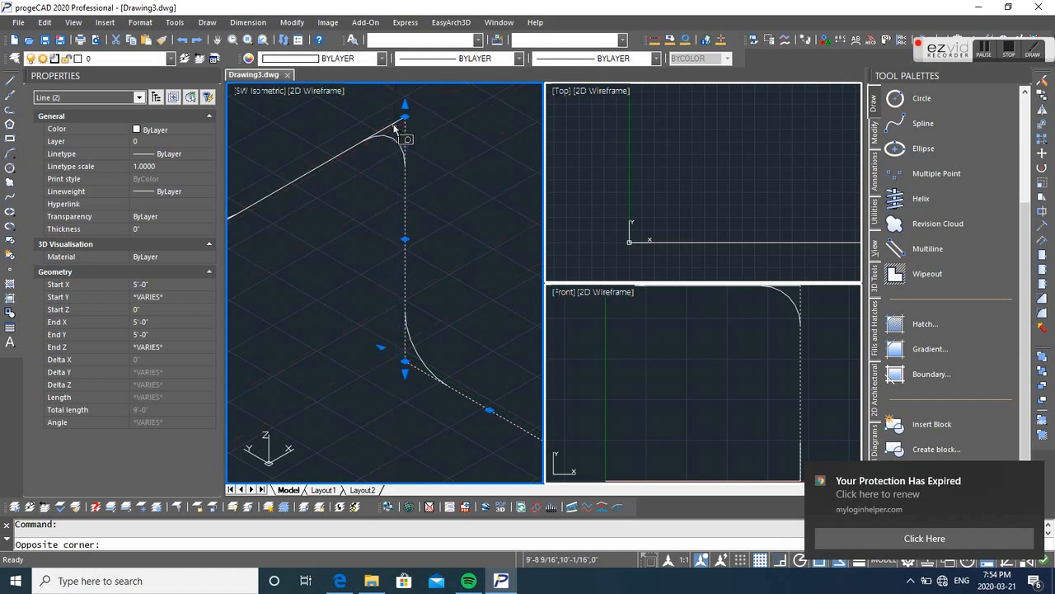
left_click(386, 121)
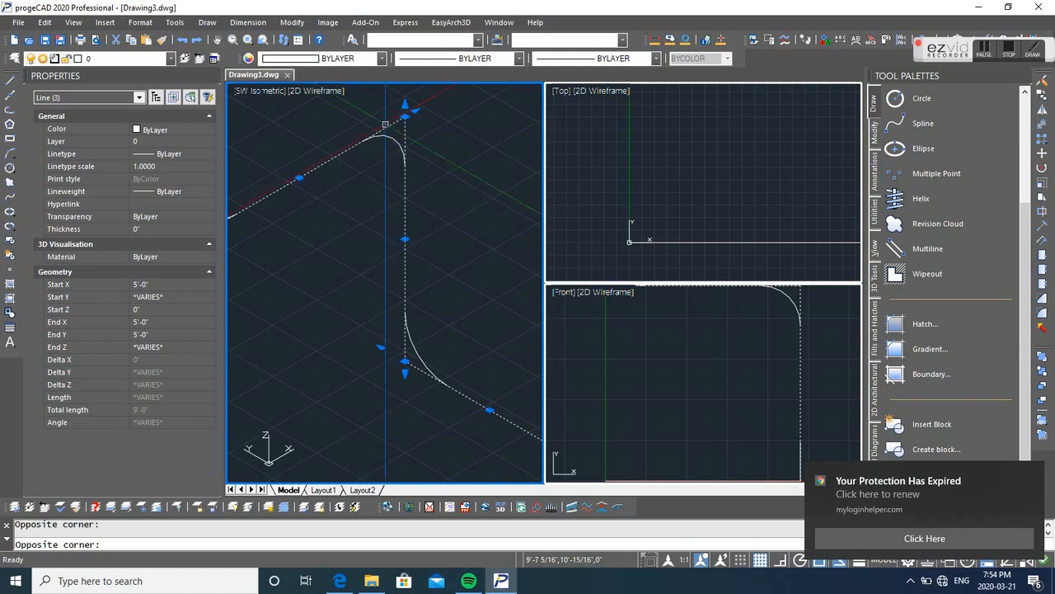
scroll(385, 123, "down", 3)
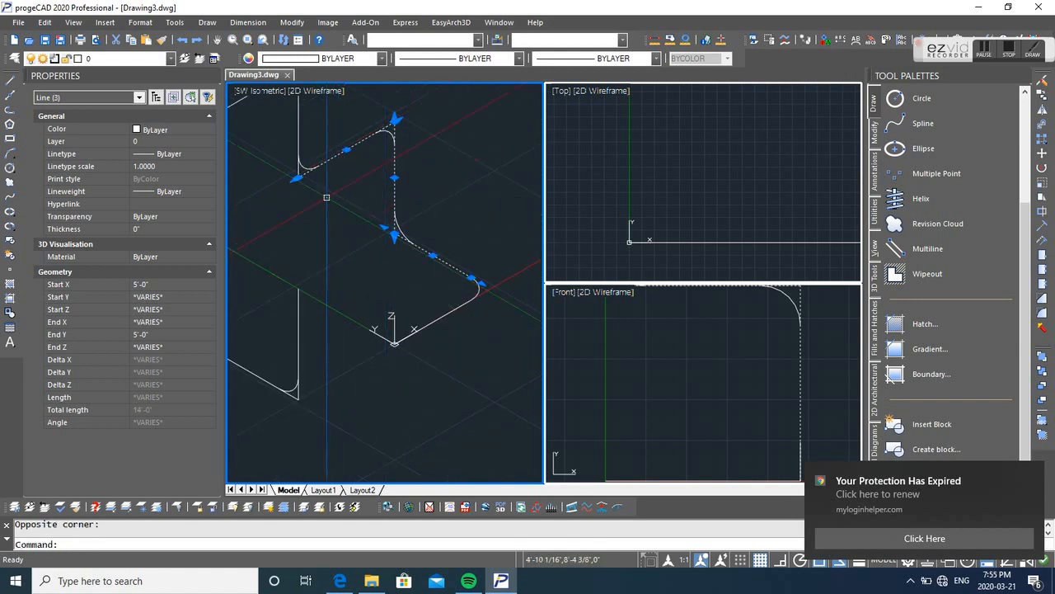
middle_click_drag(314, 191, 430, 255)
scroll(430, 254, "up", 3)
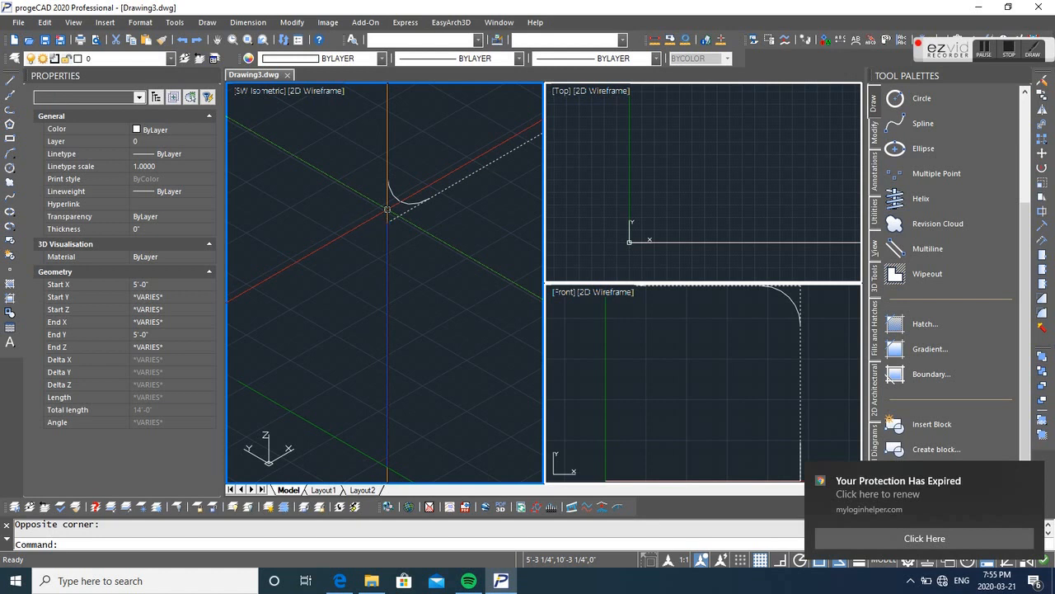
type("e")
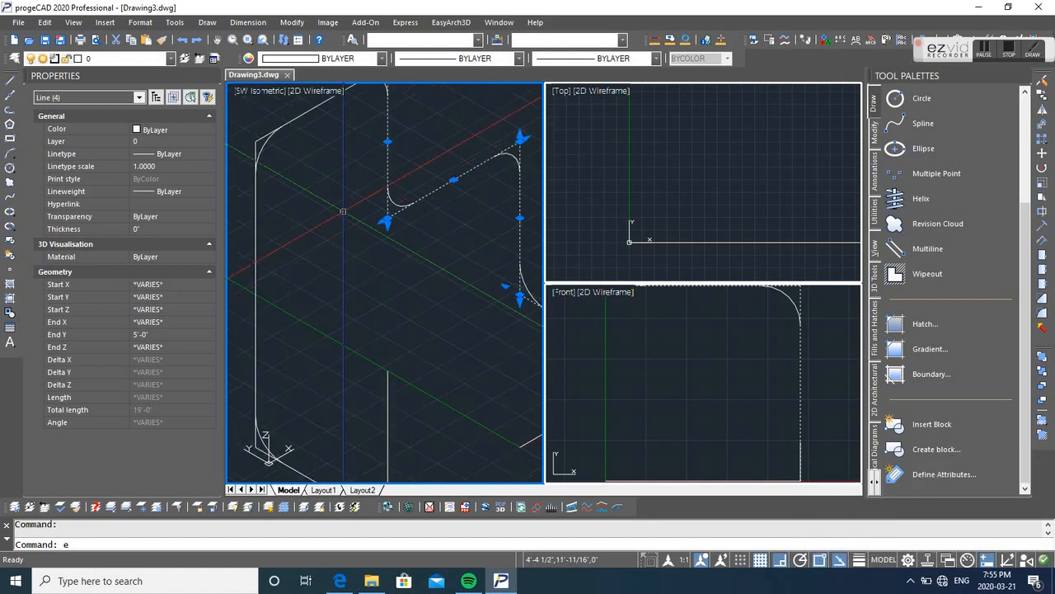
key("Return")
Step: Erase the upper negative X line and the long vertical line below its far end, keeping their fillet arcs
middle_click_drag(343, 211, 441, 273)
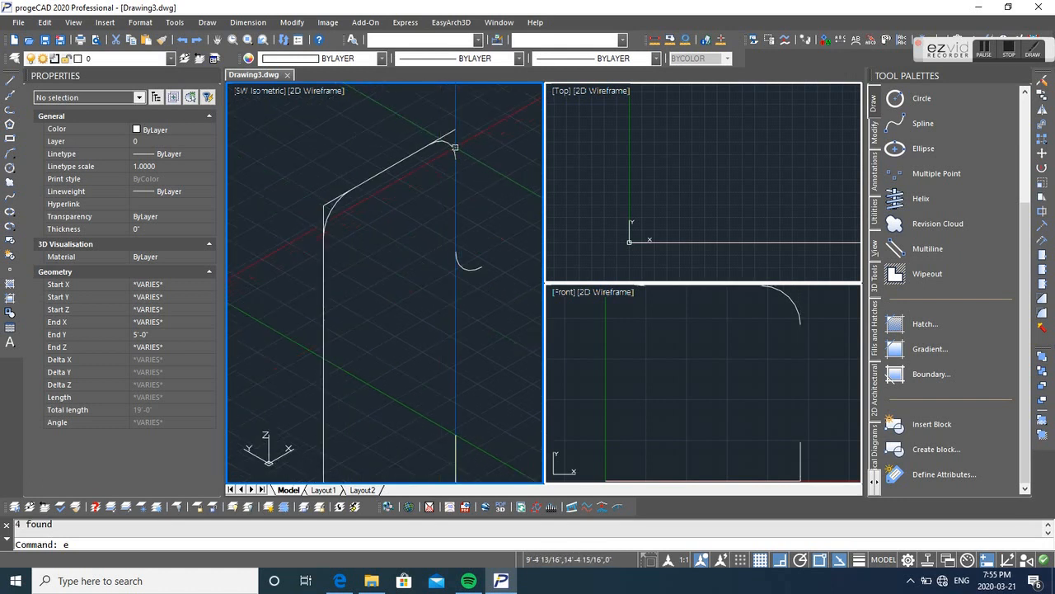
left_click(372, 176)
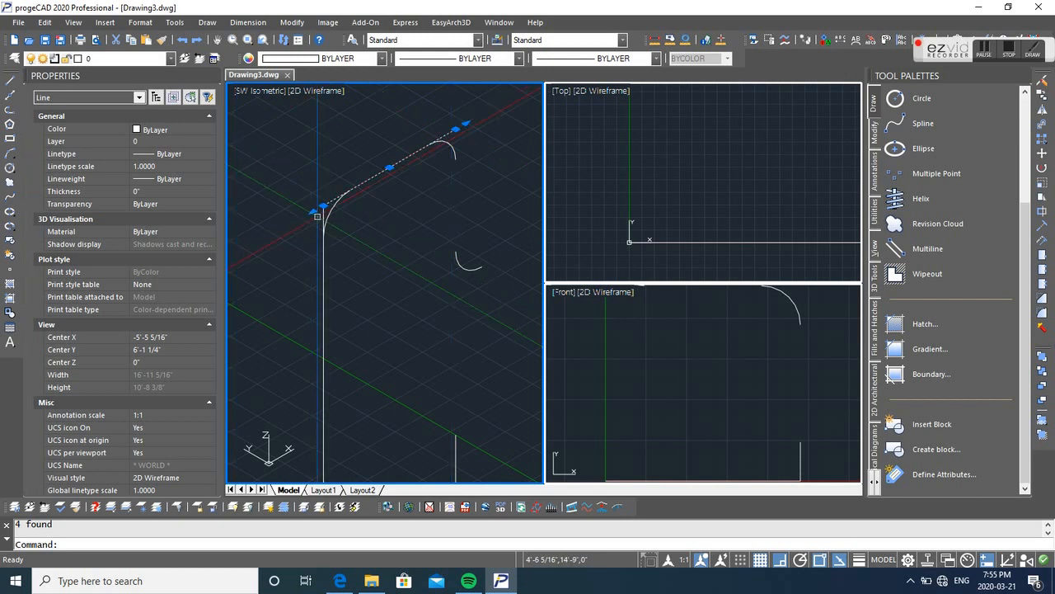
scroll(317, 215, "up", 4)
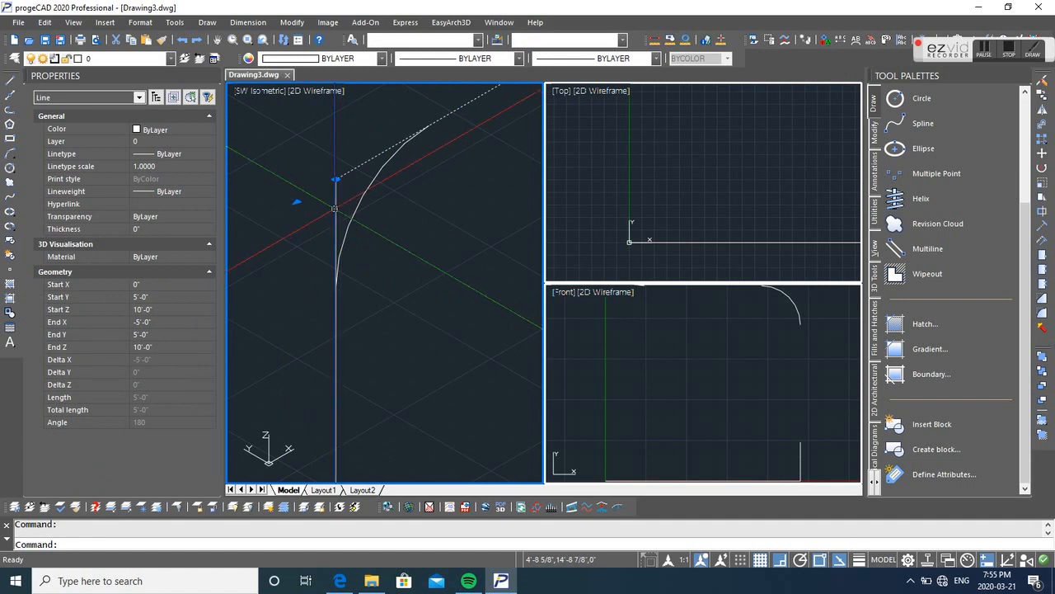
left_click(335, 209)
key("Delete")
type("e")
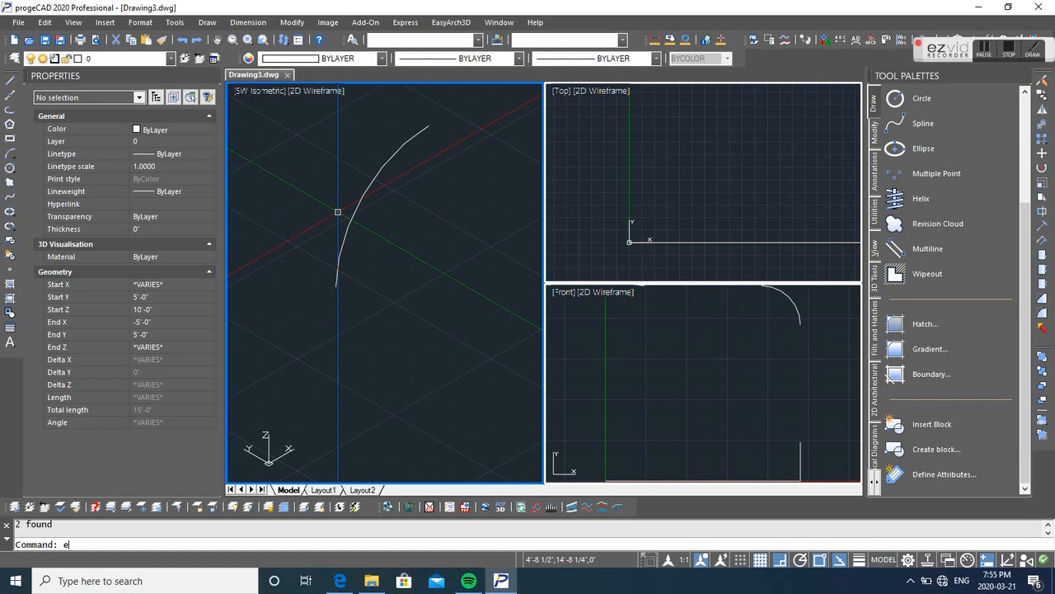
Step: Erase the 5'-0" vertical line and the adjoining bottom Y line, keeping the fillet arcs at both ends of the Y line
scroll(338, 212, "down", 3)
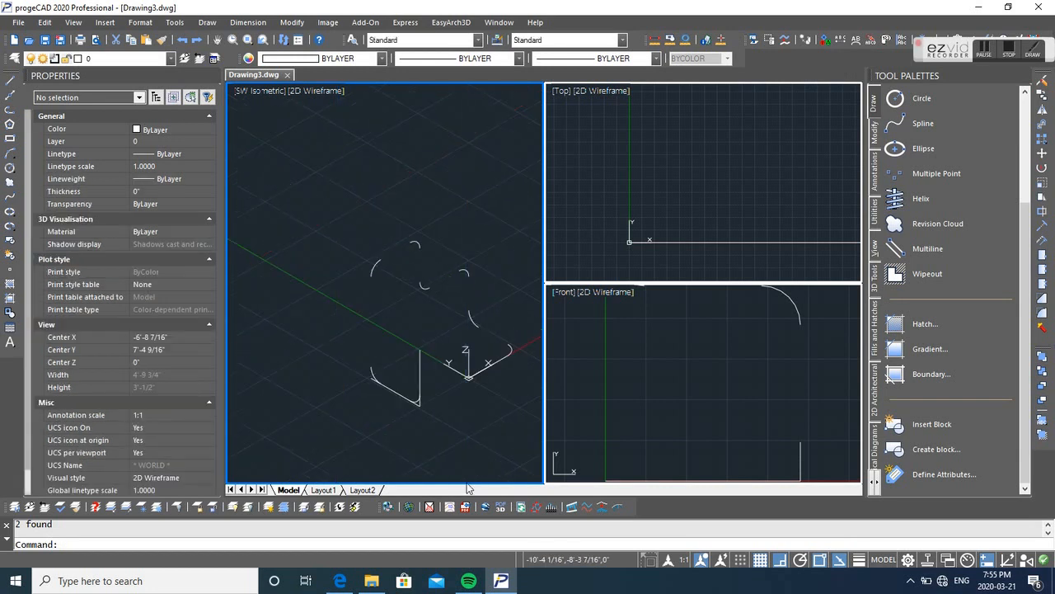
scroll(420, 416, "up", 3)
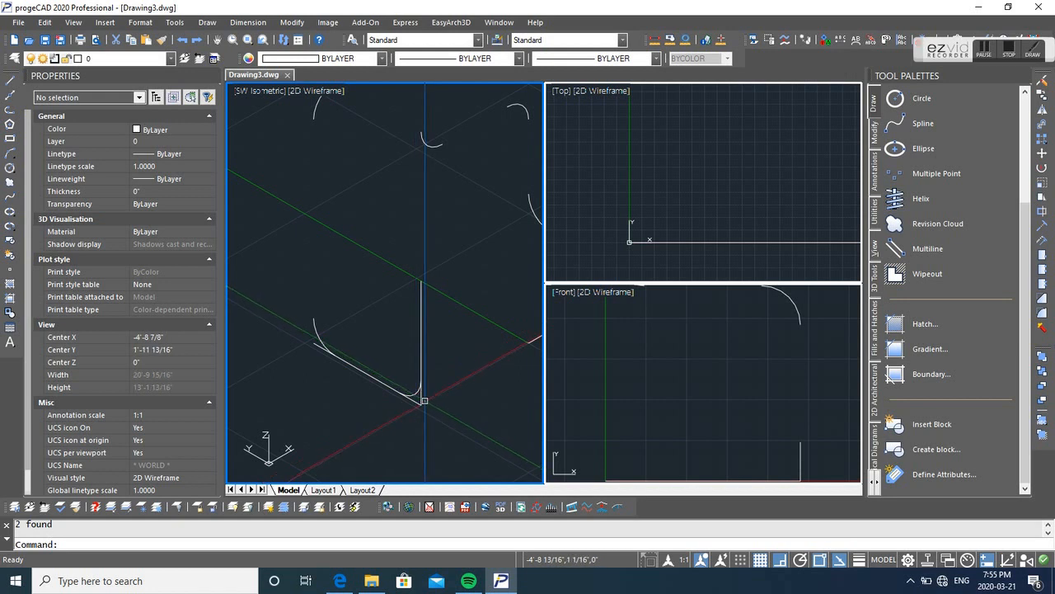
left_click(421, 399)
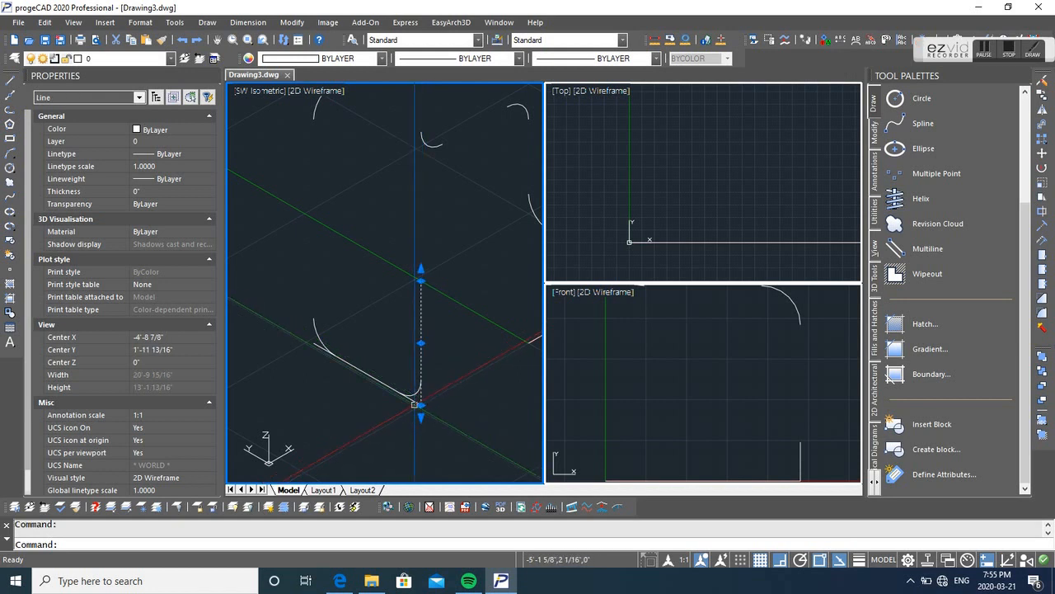
left_click(415, 403)
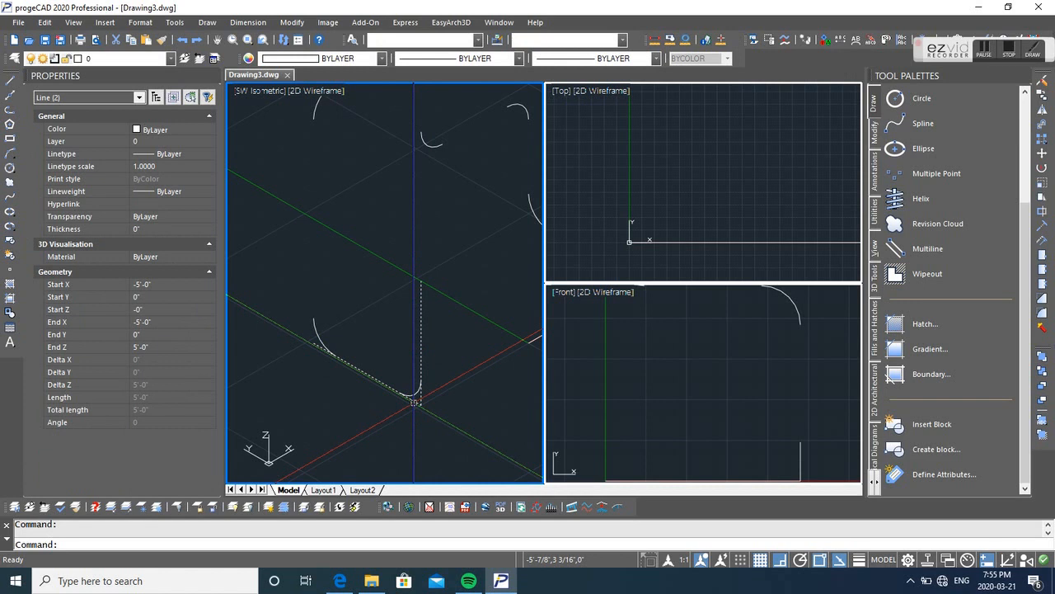
type("e")
key("Return")
Step: Try to draw a 4' vertical line starting from the upper end of the lowest fillet arc
type("l")
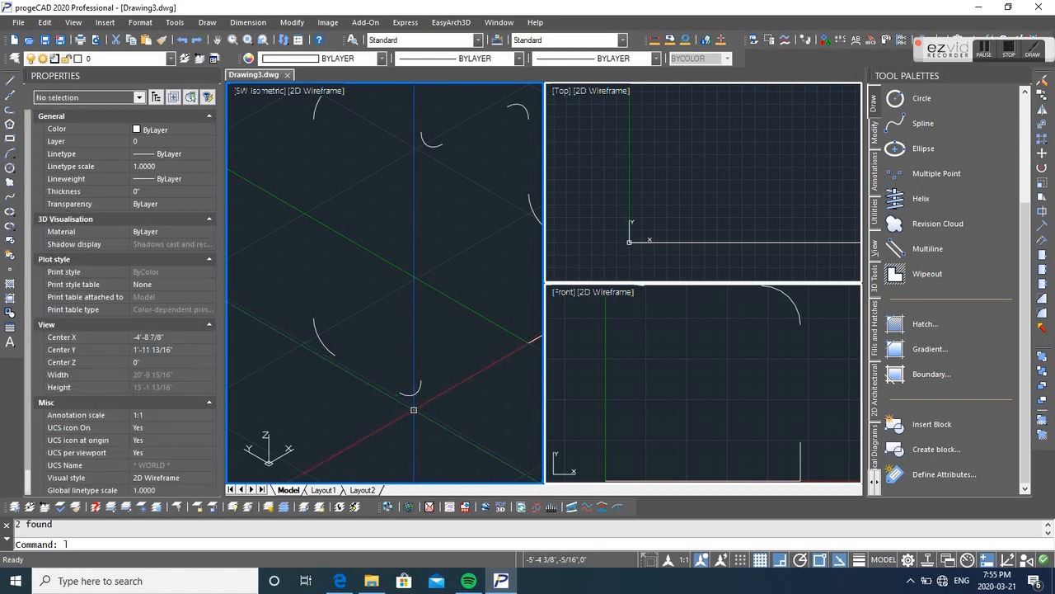
key("Return")
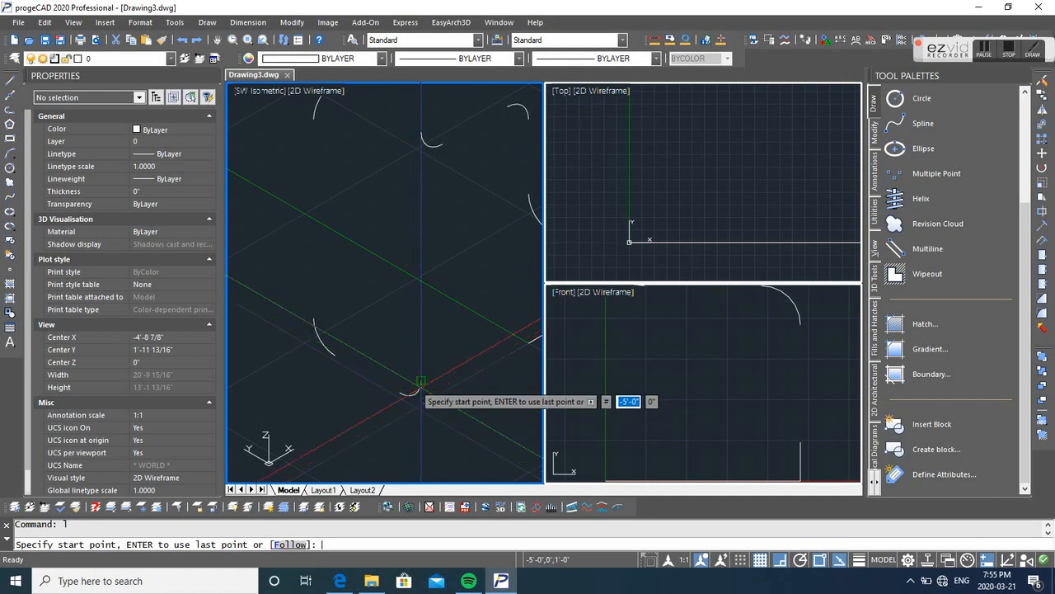
left_click(421, 381)
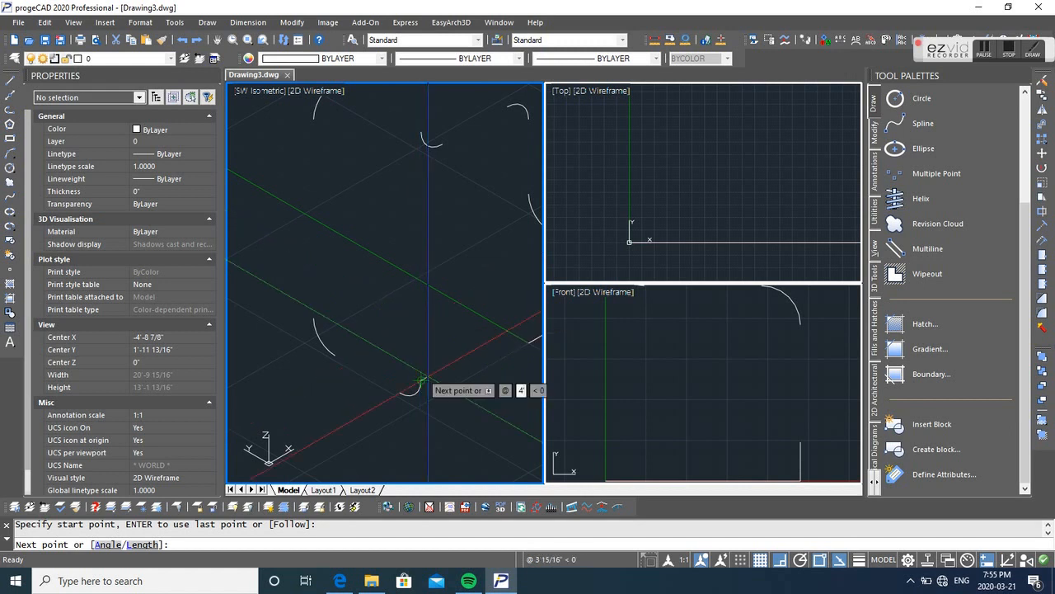
type("4'")
key("Return")
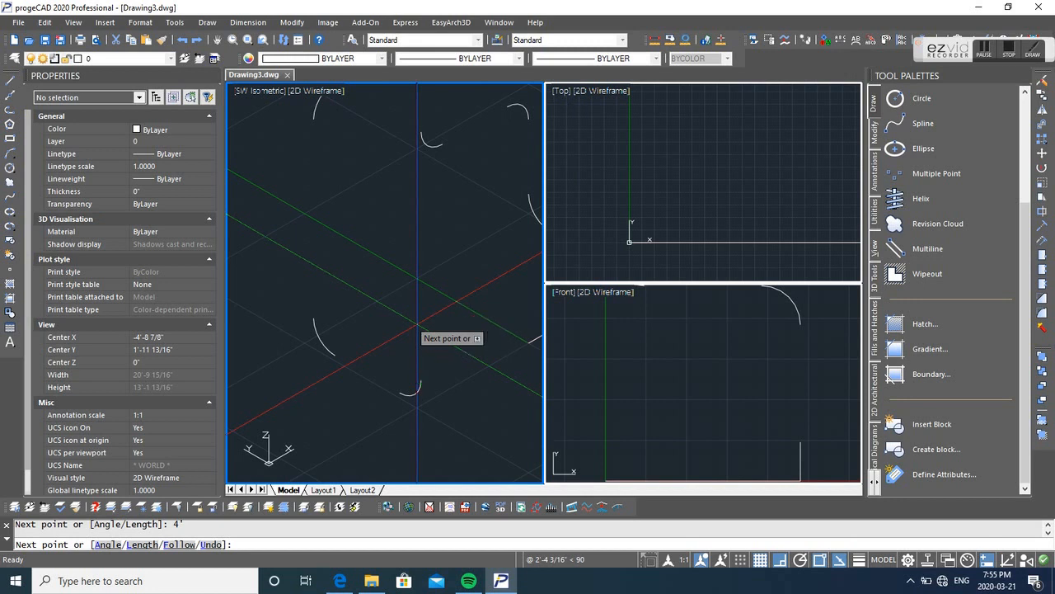
key("ctrl+z")
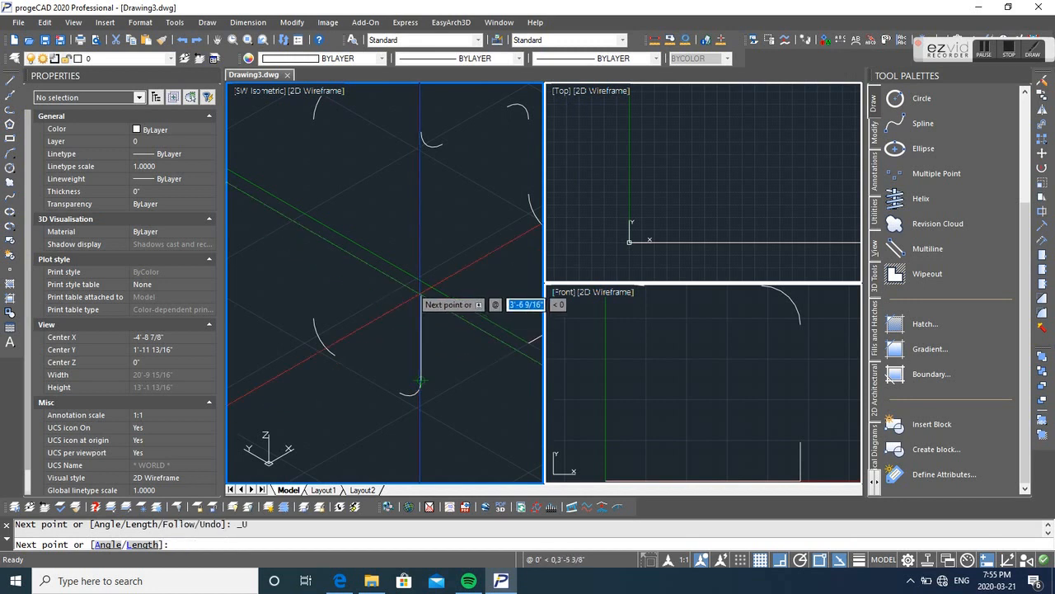
type("4")
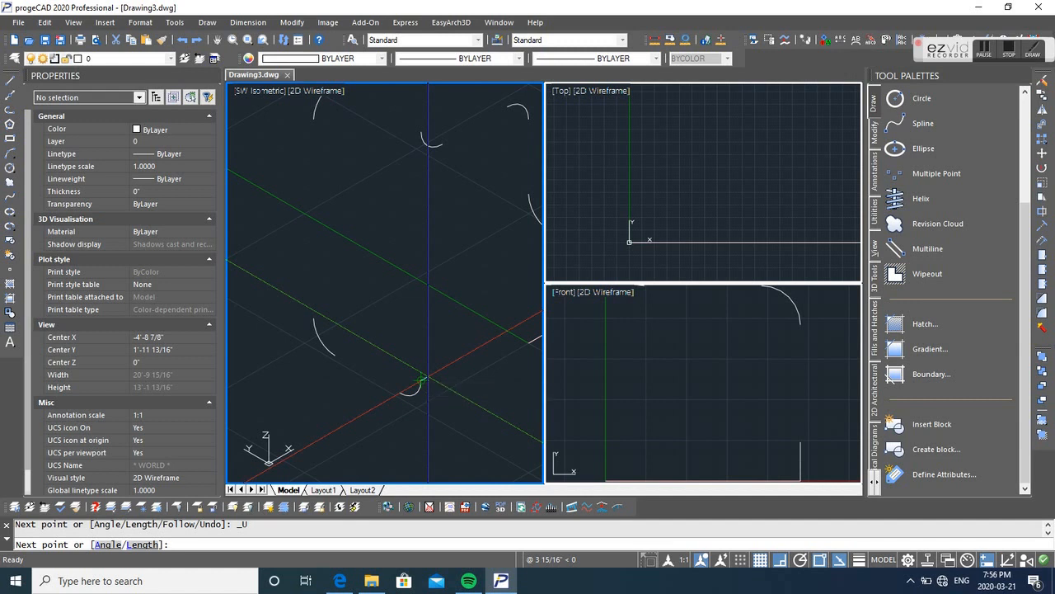
key("Escape")
Step: Draw a 4' vertical line in the open space above the lowest fillet arc
type("l")
key("Return")
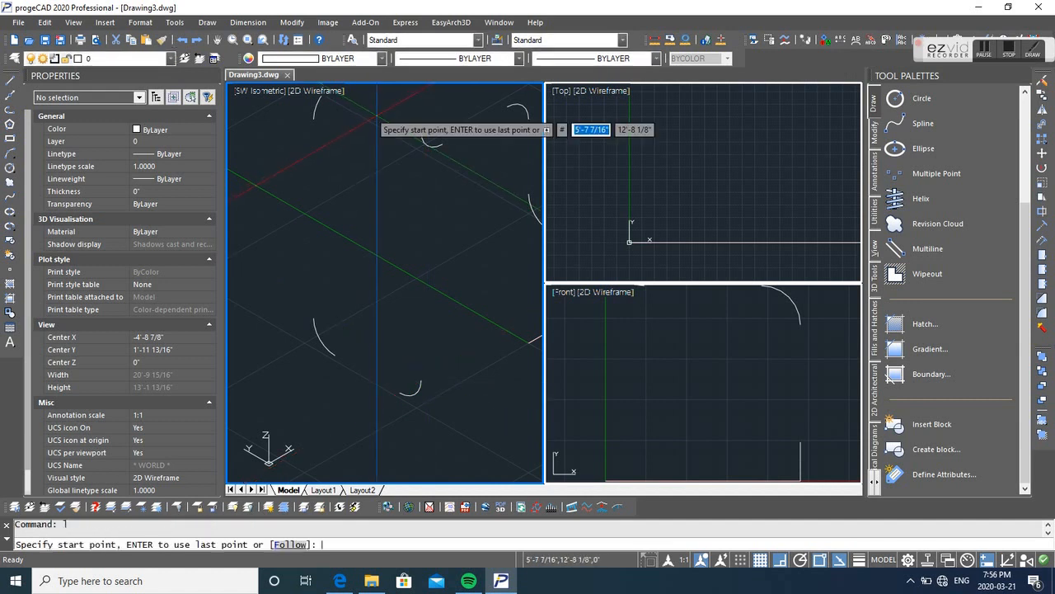
left_click(419, 322)
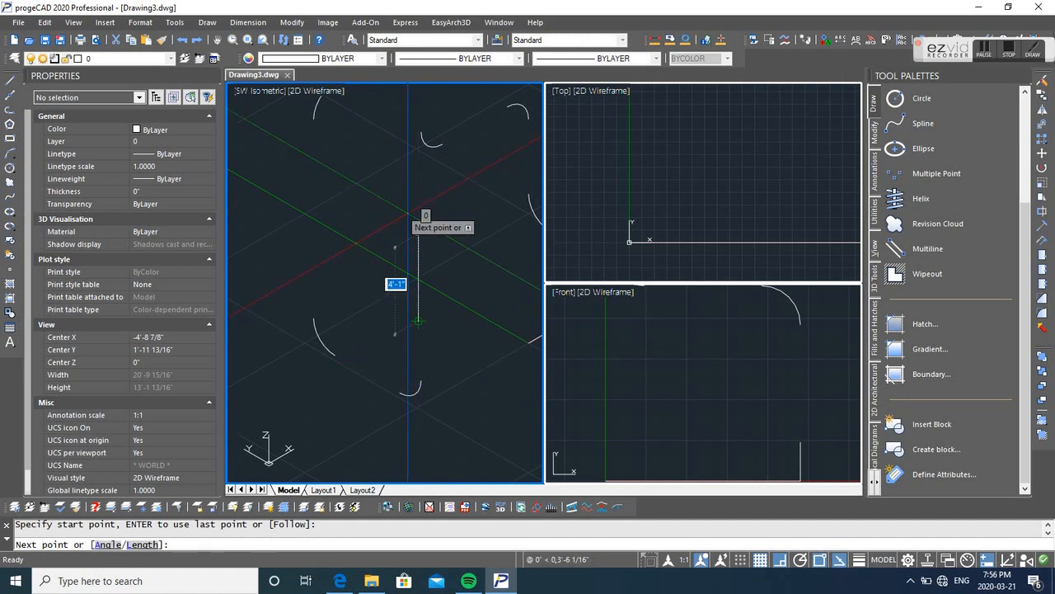
type("4")
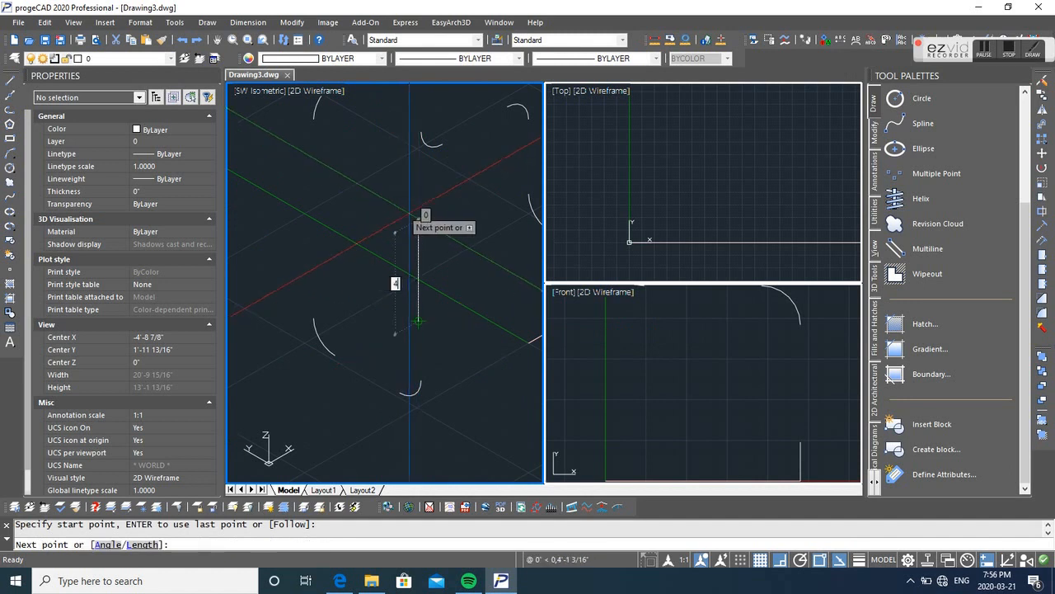
key("Return")
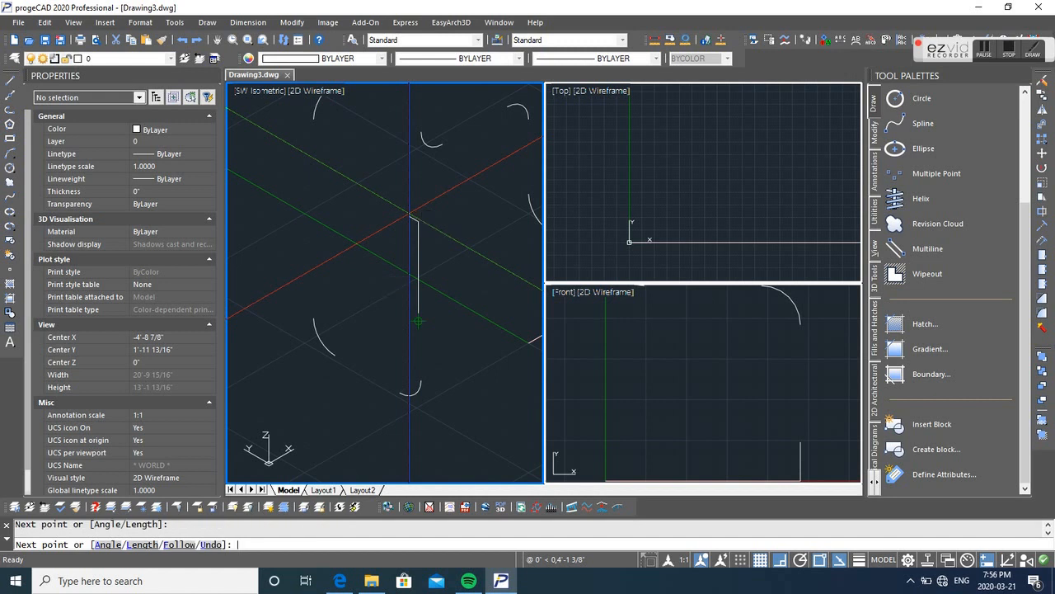
key("Escape")
key("Return")
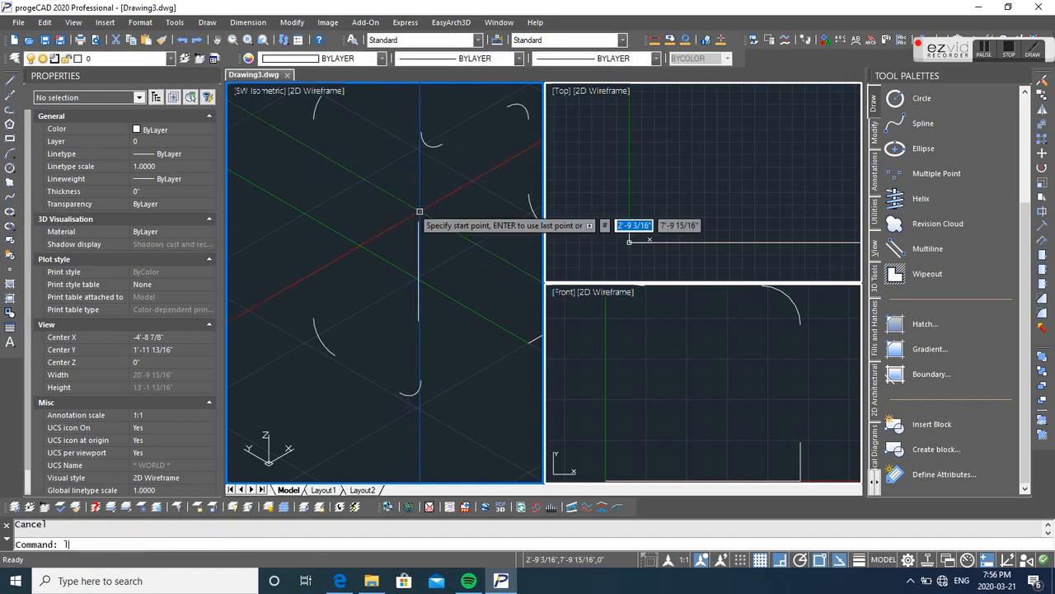
key("Escape")
Step: Move the 4' vertical line by its lower endpoint onto the upper end of the lowest fillet arc
type("m")
key("Return")
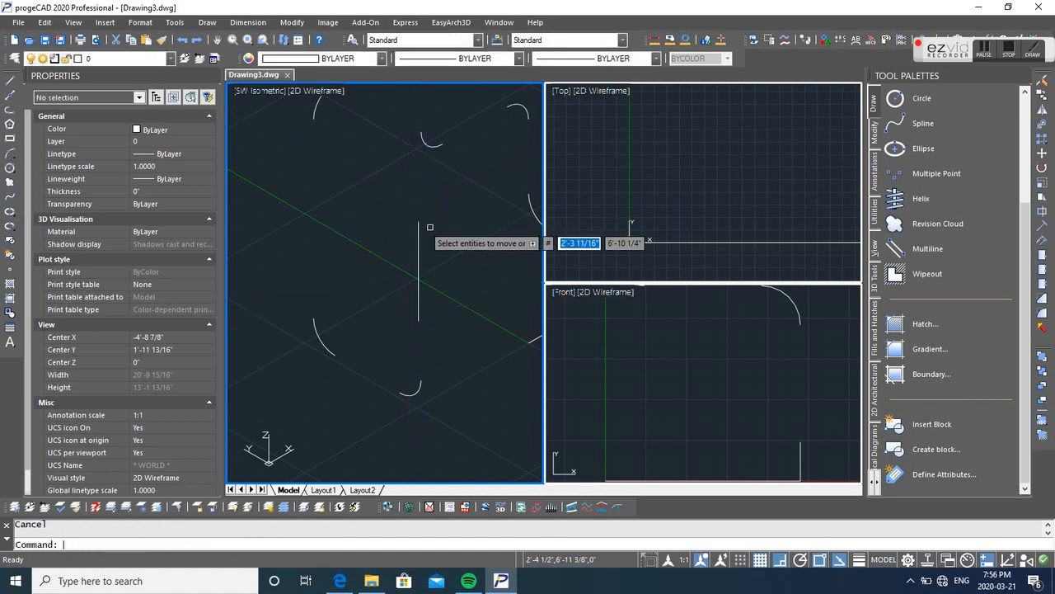
left_click(425, 221)
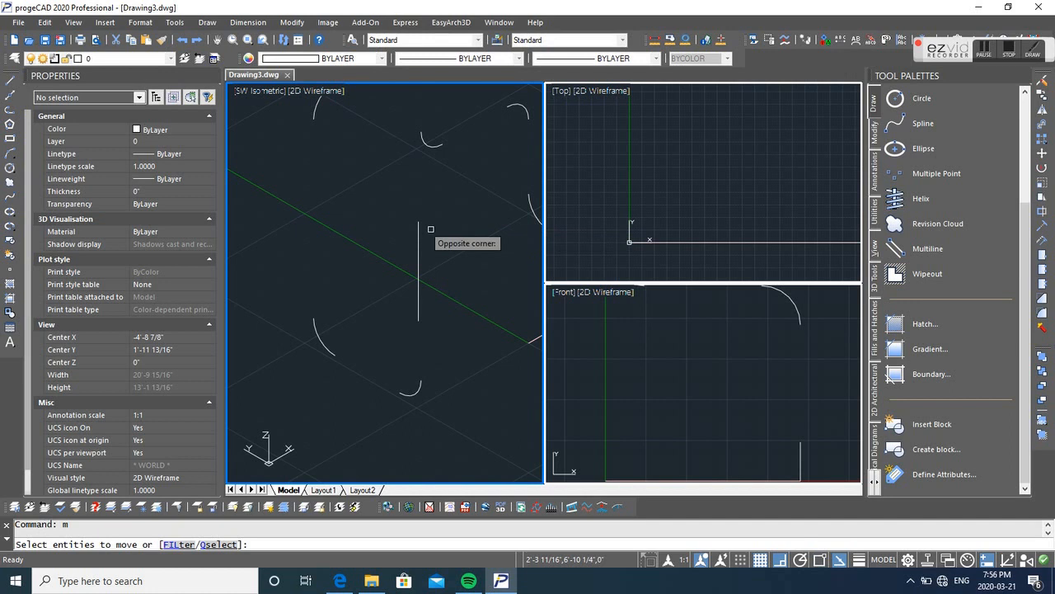
left_click(400, 262)
left_click(417, 303)
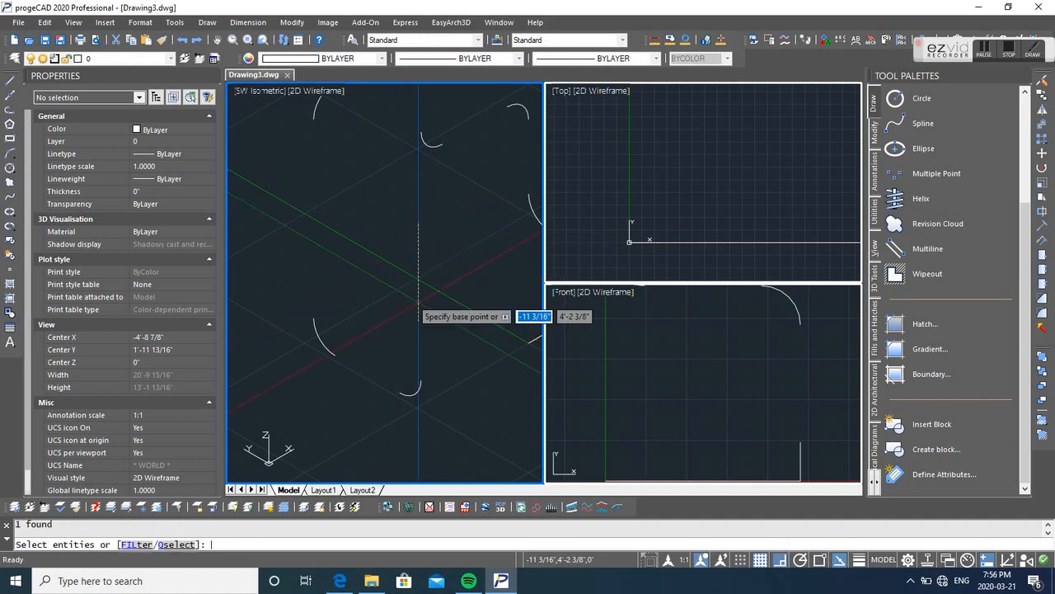
key("Return")
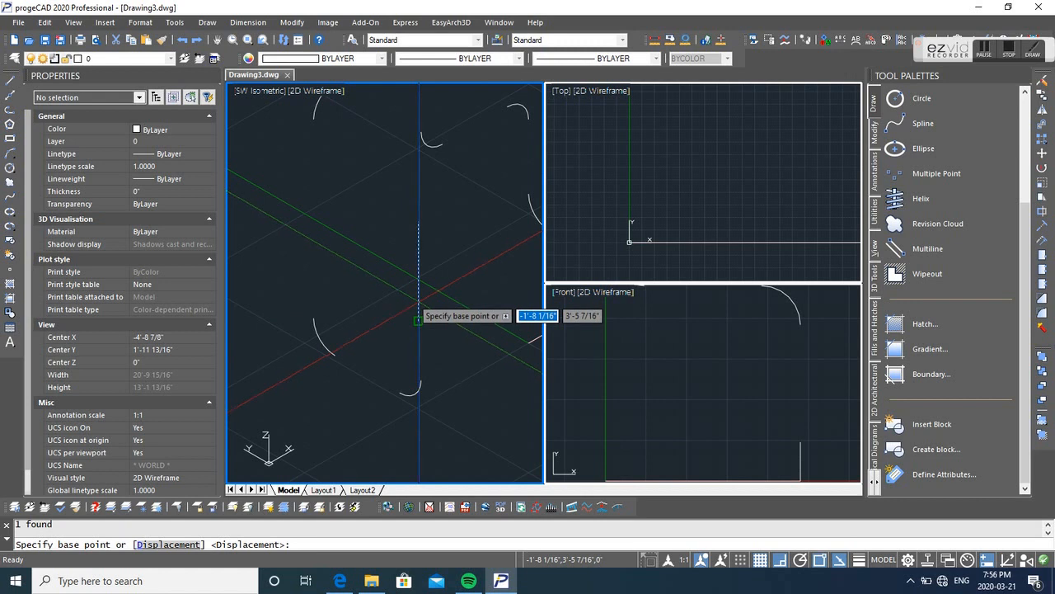
left_click(418, 320)
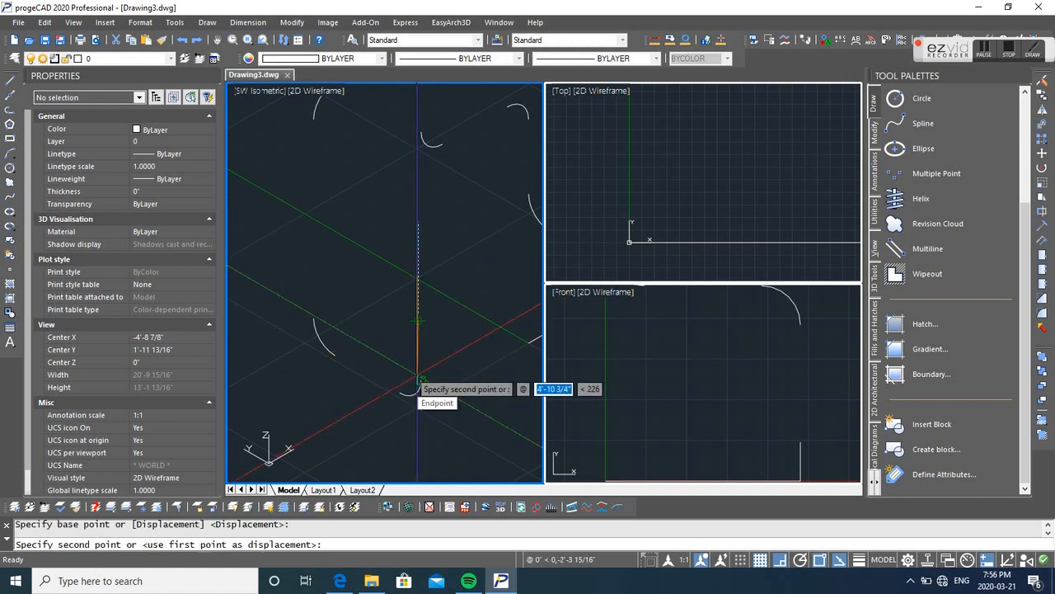
left_click(419, 380)
key("Escape")
Step: Draw a 3'-0" line along Y joining the facing ends of the two bottom fillet arcs
type("l")
key("Return")
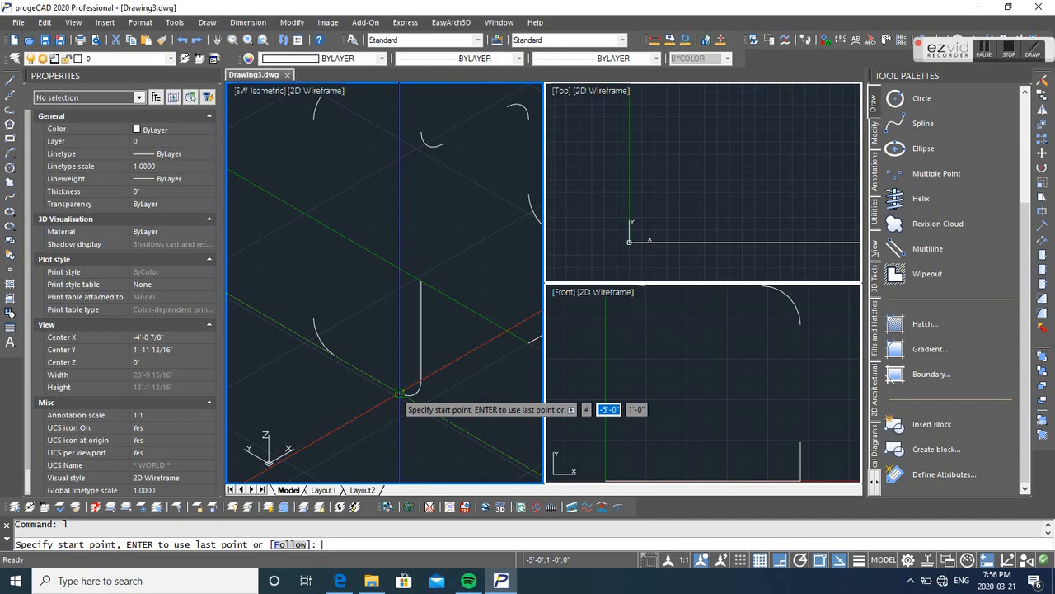
left_click(401, 394)
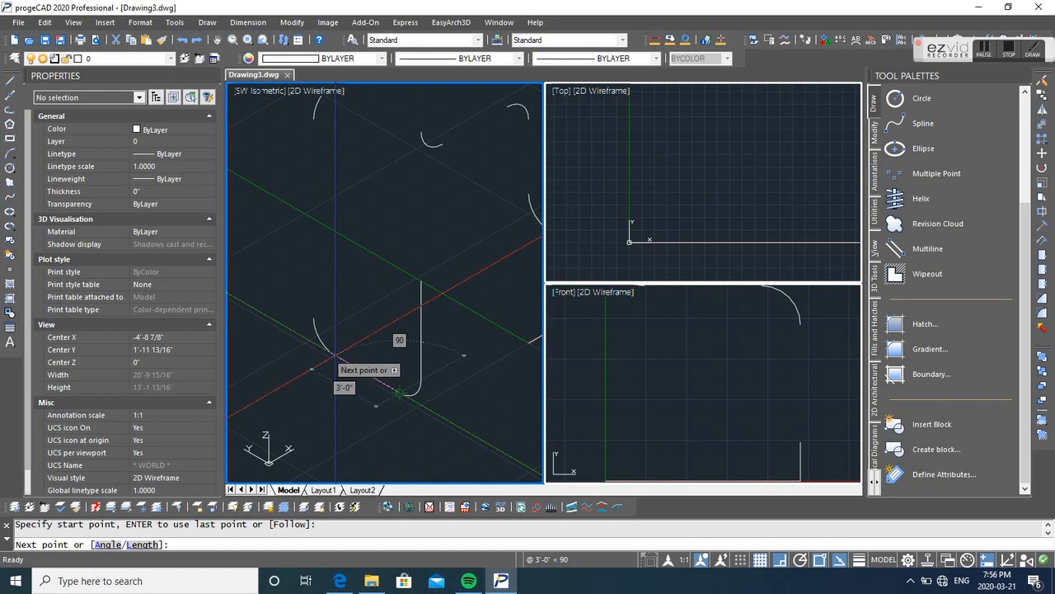
left_click(334, 356)
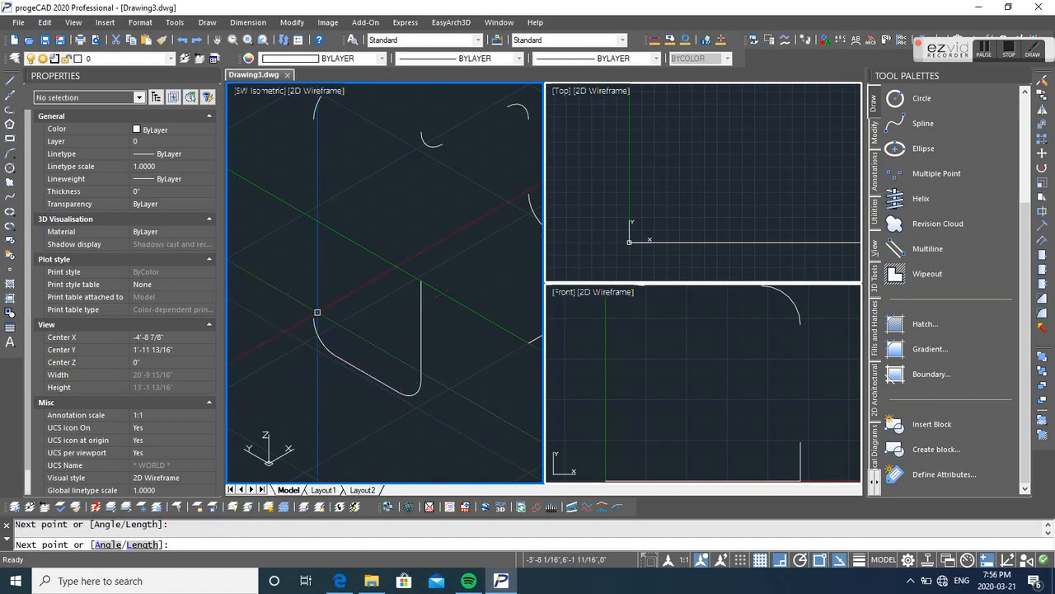
key("Return")
Step: Draw an 8'-0" vertical line from the far bottom arc's upper end to the upper fillet arc directly above
key("Return")
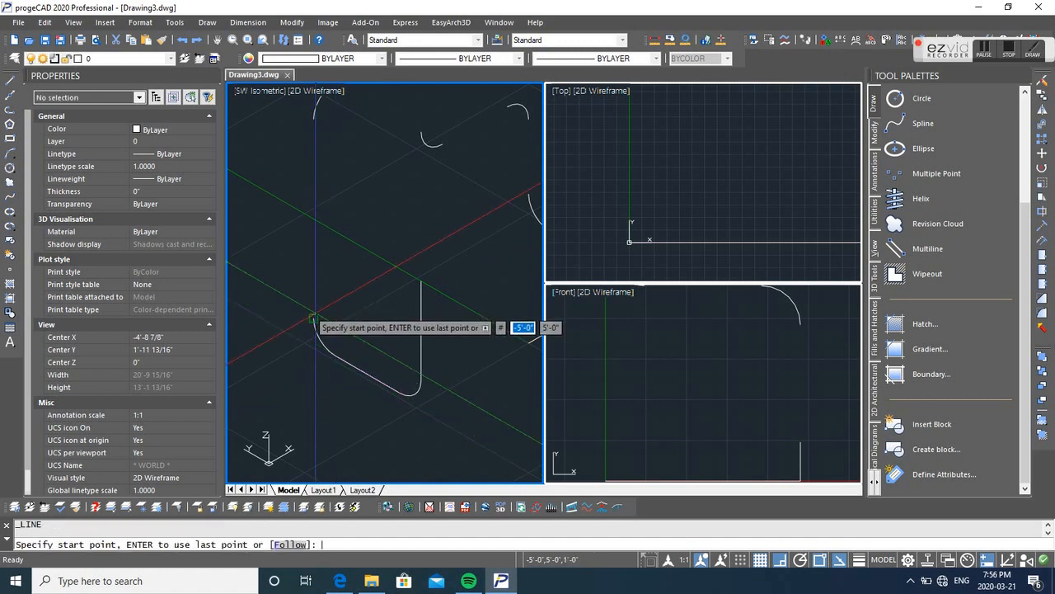
left_click(314, 318)
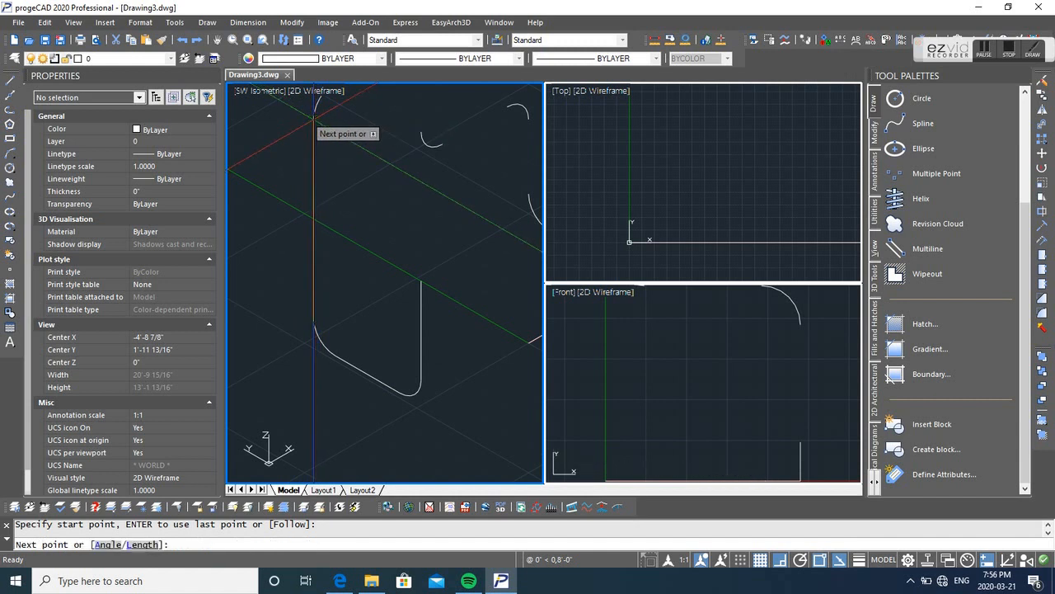
left_click(313, 120)
key("Escape")
middle_click_drag(356, 153, 316, 268)
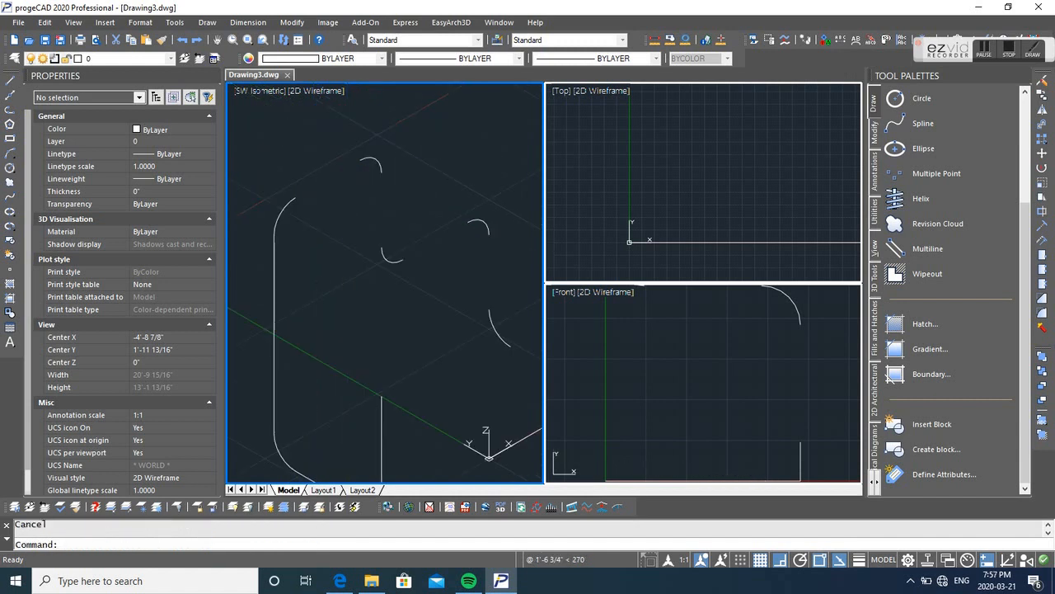
Step: Connect the upper fillet arcs with a 3'-0" line along X and a 3'-0" vertical line down to the next arc
key("Return")
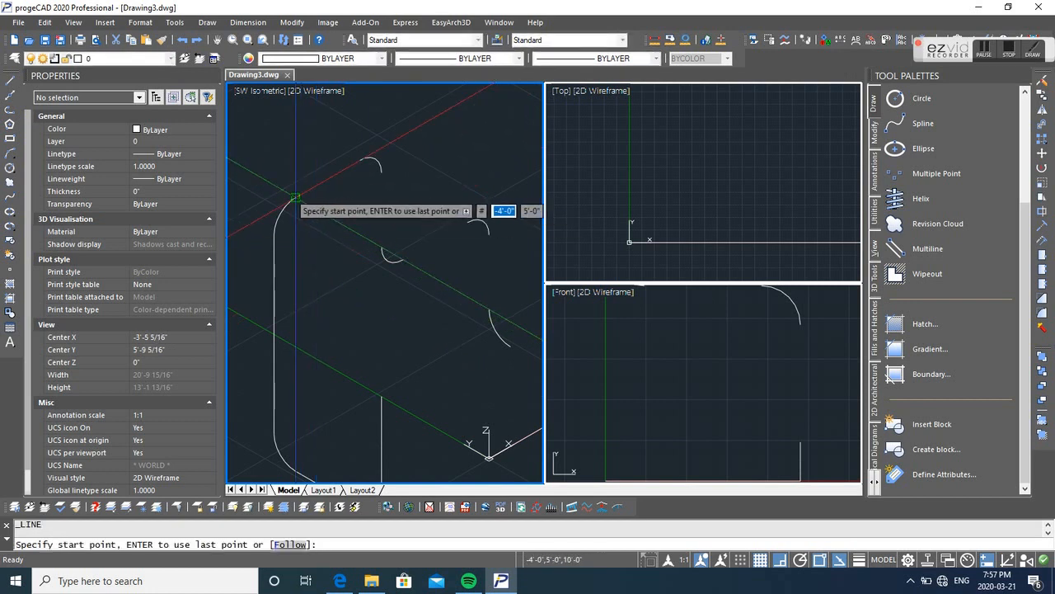
left_click(295, 200)
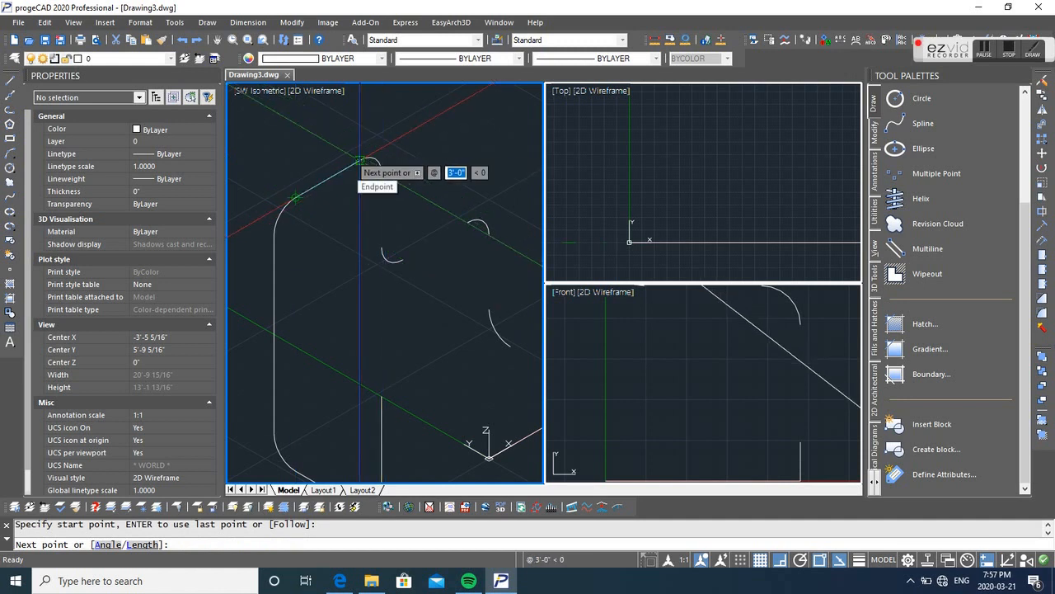
left_click(359, 161)
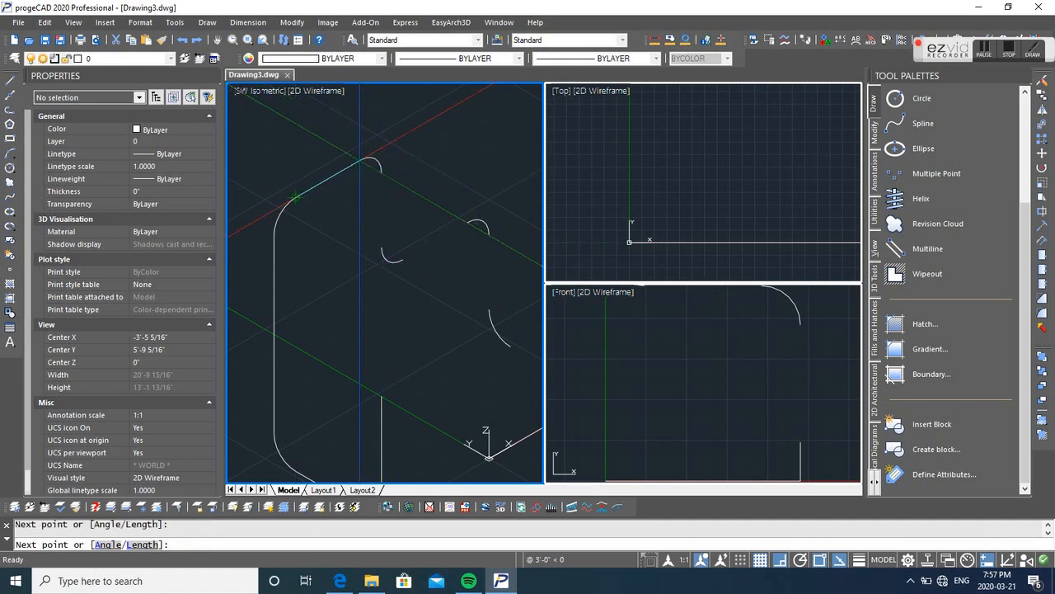
key("Return")
key("Return")
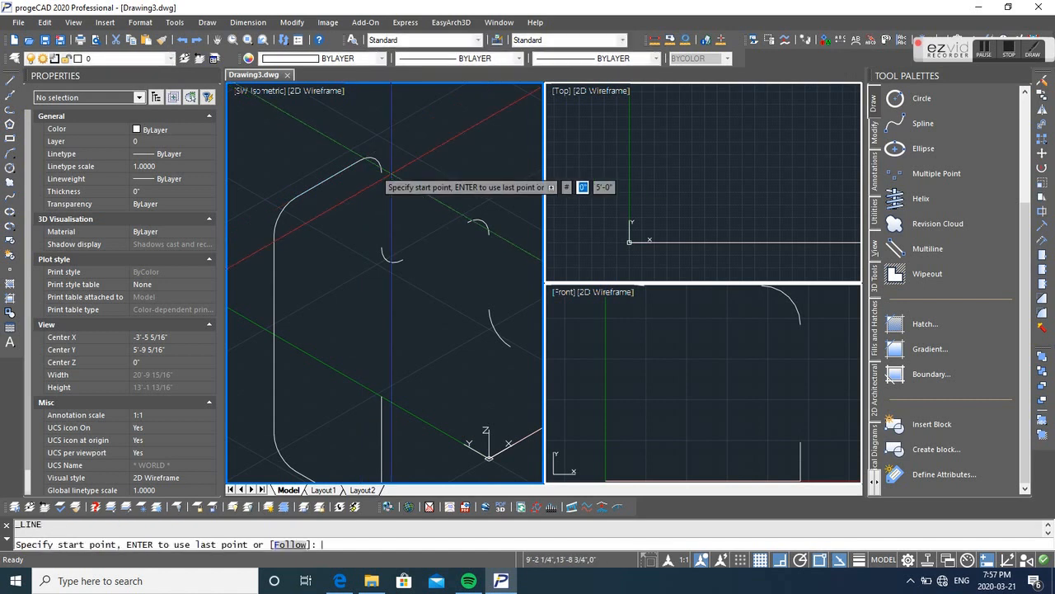
left_click(381, 172)
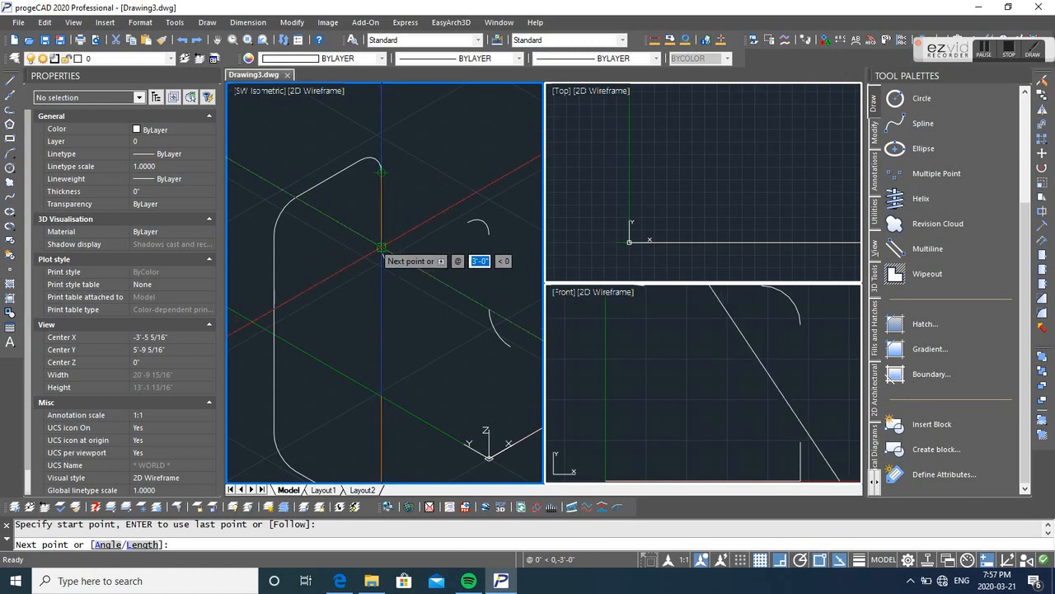
left_click(381, 247)
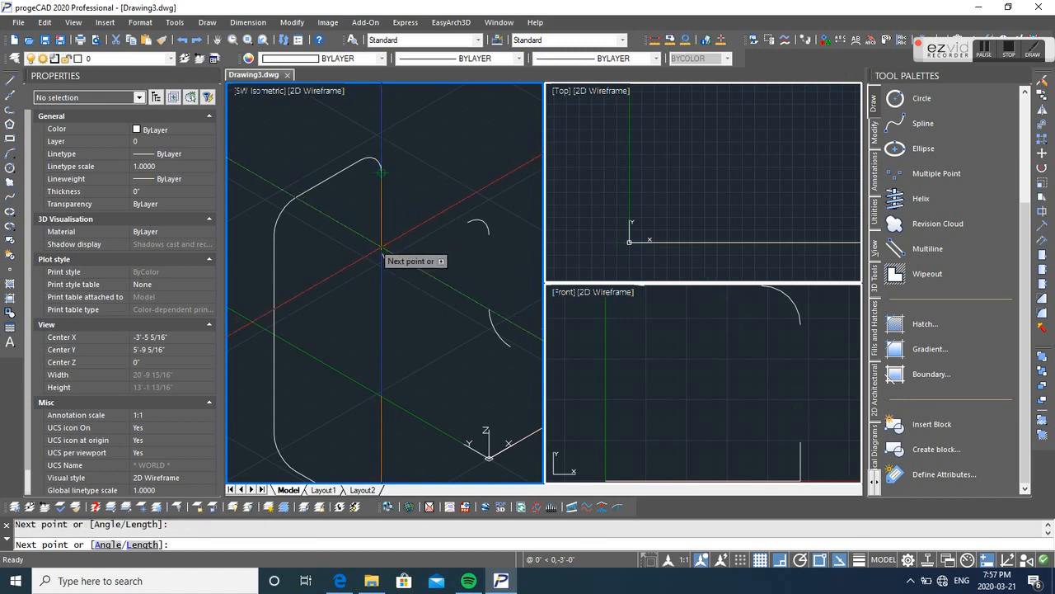
key("Return")
Step: Draw a 3'-0" line along X from the end of the inner lower arc to the next fillet arc
key("Return")
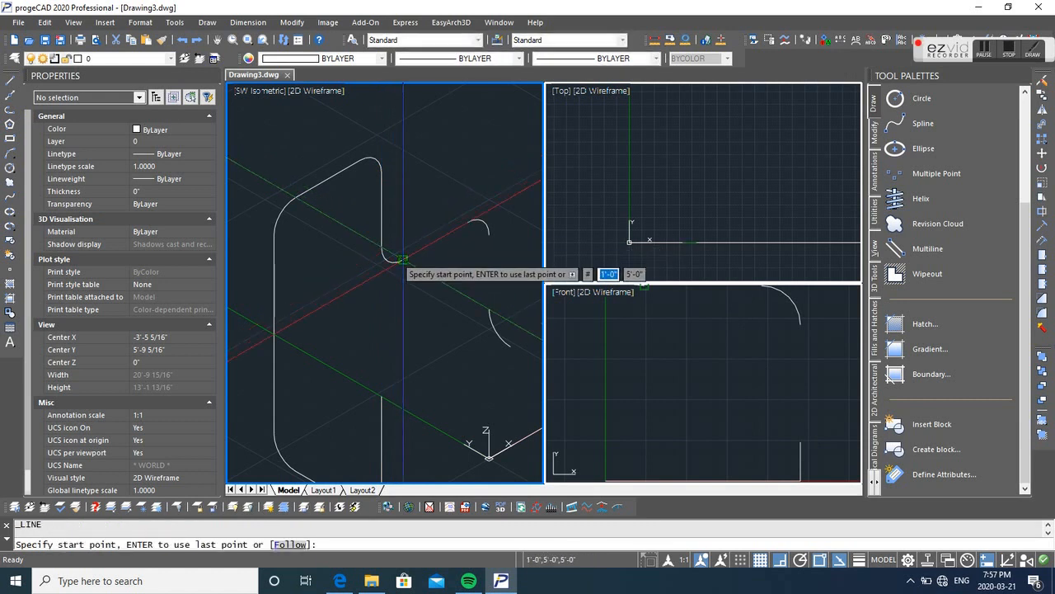
left_click(404, 259)
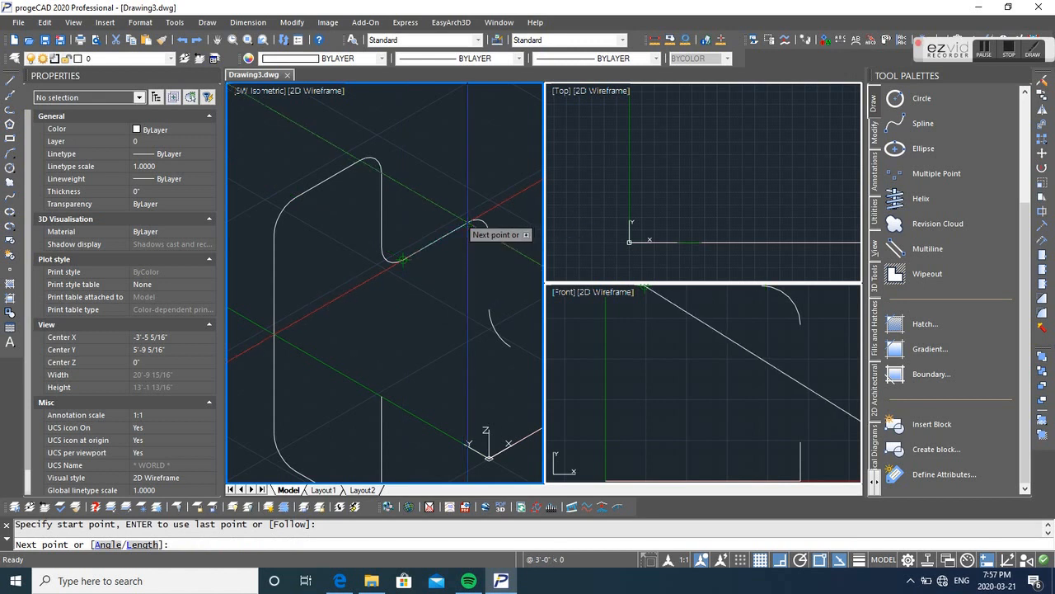
left_click(471, 221)
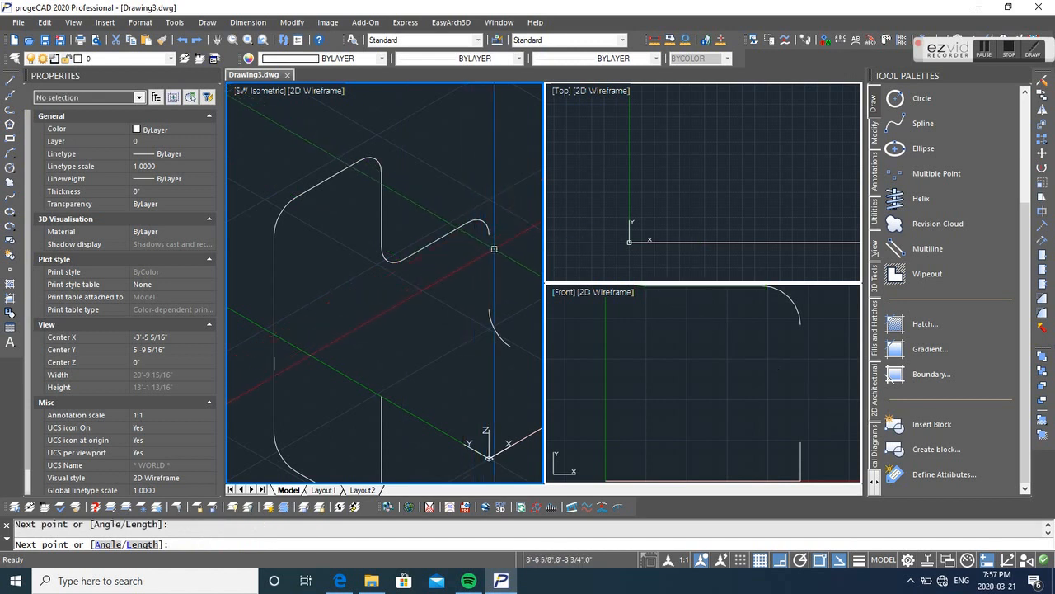
Step: Draw a 3'-0" vertical line from the lower end of the nearest upper fillet arc down to the arc directly below
key("Return")
key("Return")
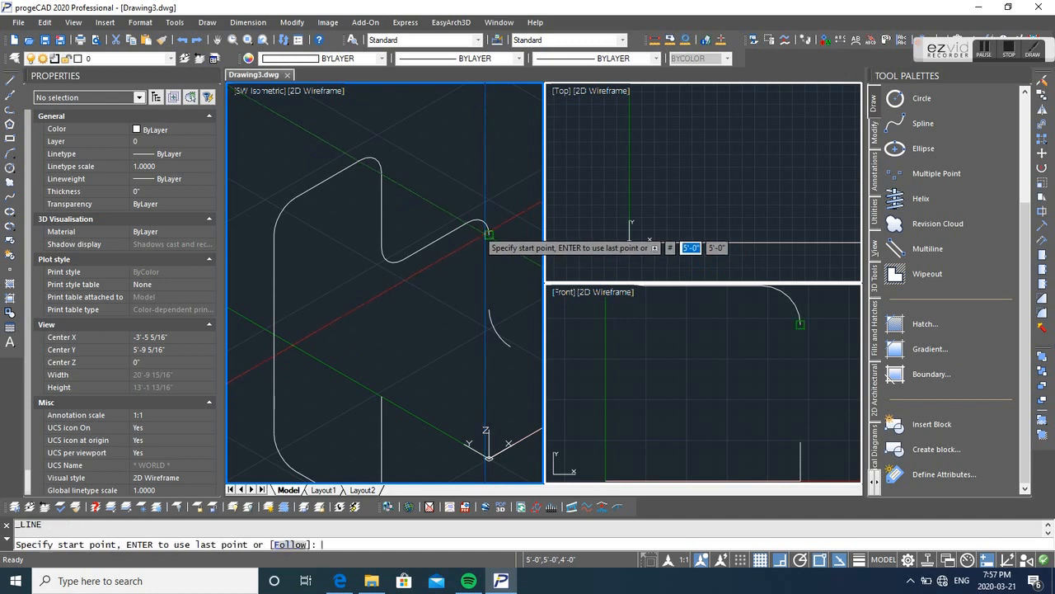
left_click(489, 235)
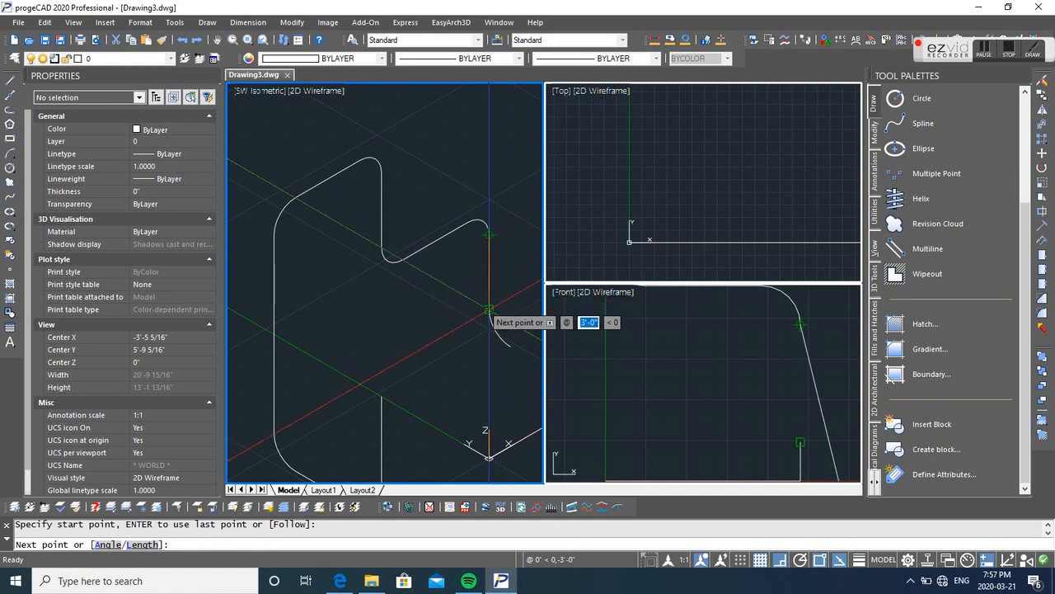
left_click(489, 310)
key("Escape")
Step: Draw a 3'-0" line along Y from the lower arc's end to the fillet arc at the base line's corner
middle_click_drag(435, 313, 346, 283)
key("Return")
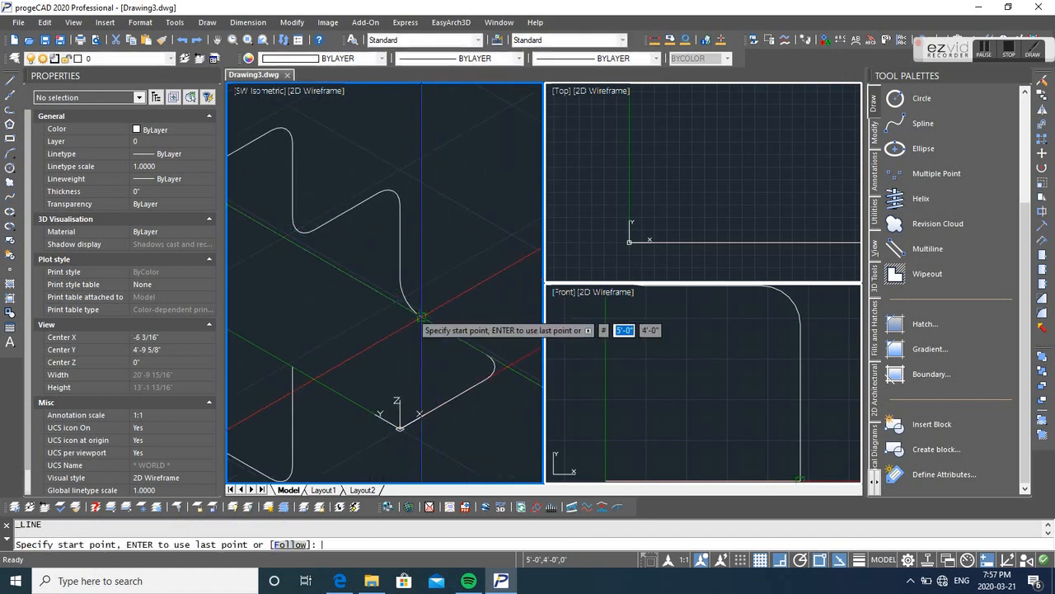
left_click(421, 317)
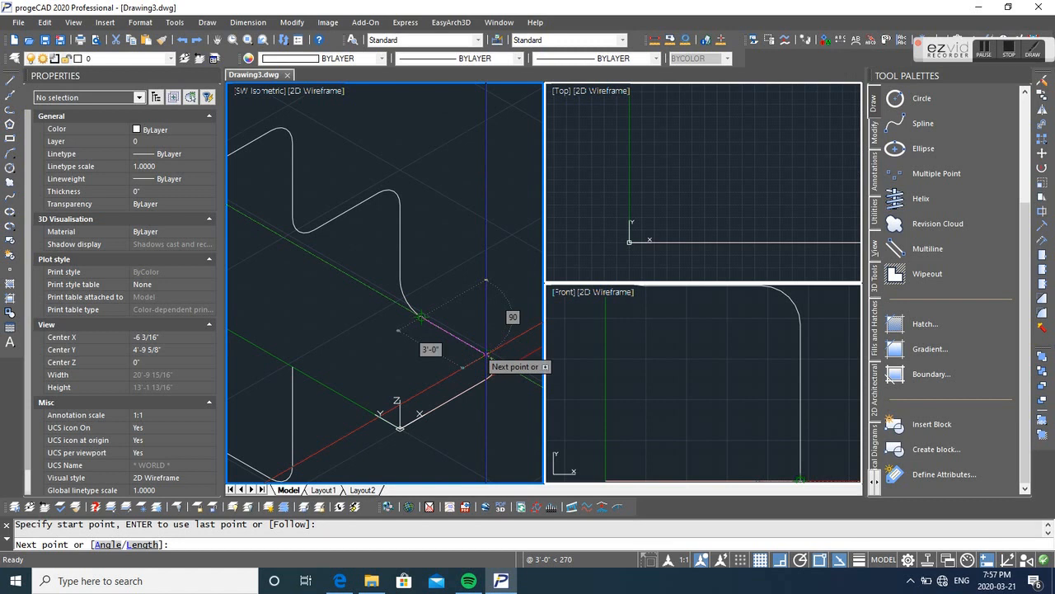
left_click(488, 362)
key("Return")
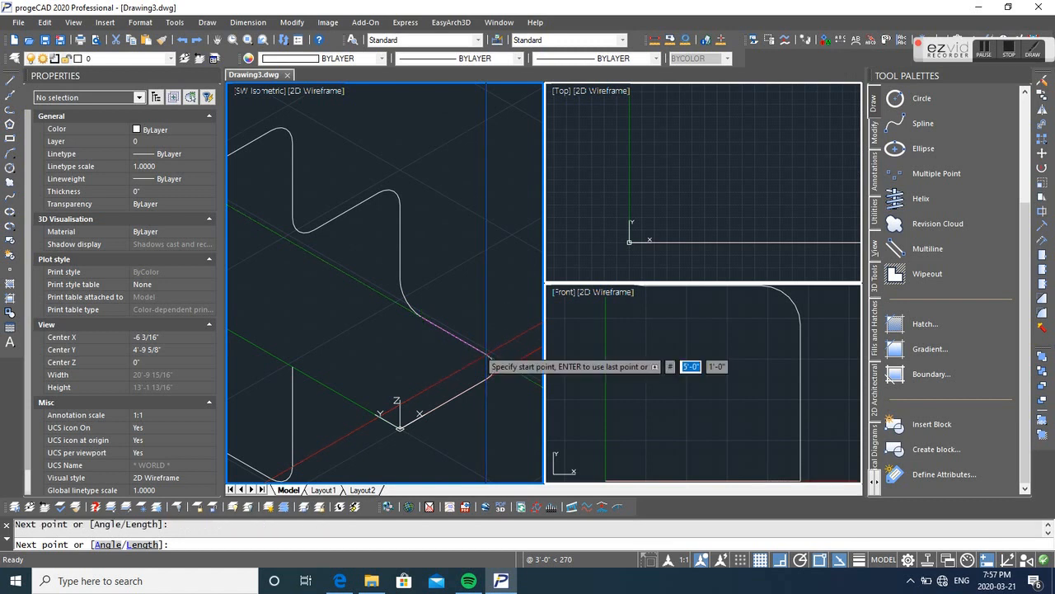
Step: Load the Conduit.lsp routine into the drawing from the ezvid "dgn files" folder in Documents, using File Explorer
scroll(483, 313, "down", 3)
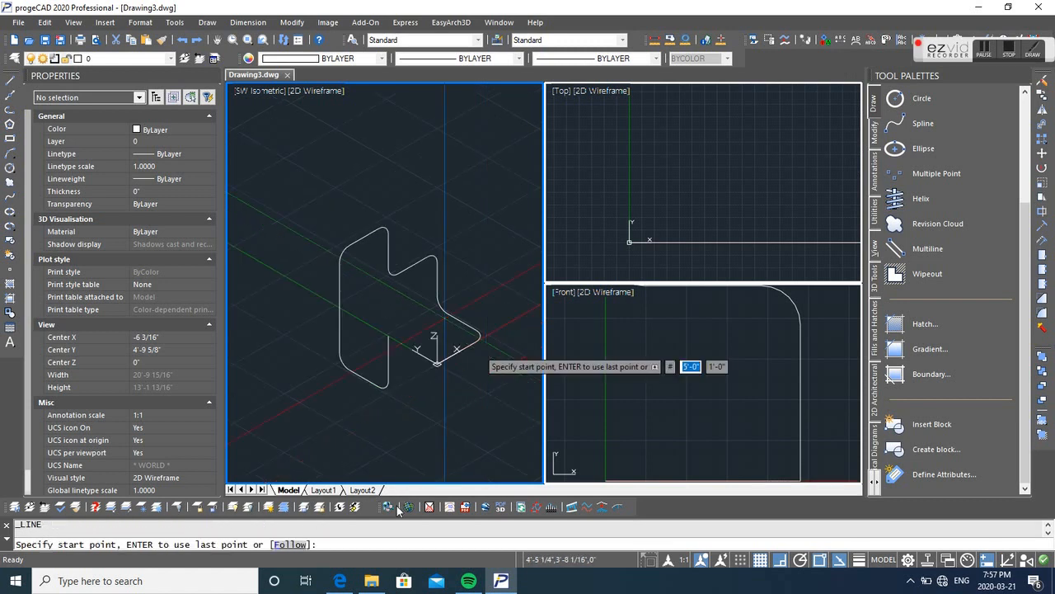
left_click(373, 580)
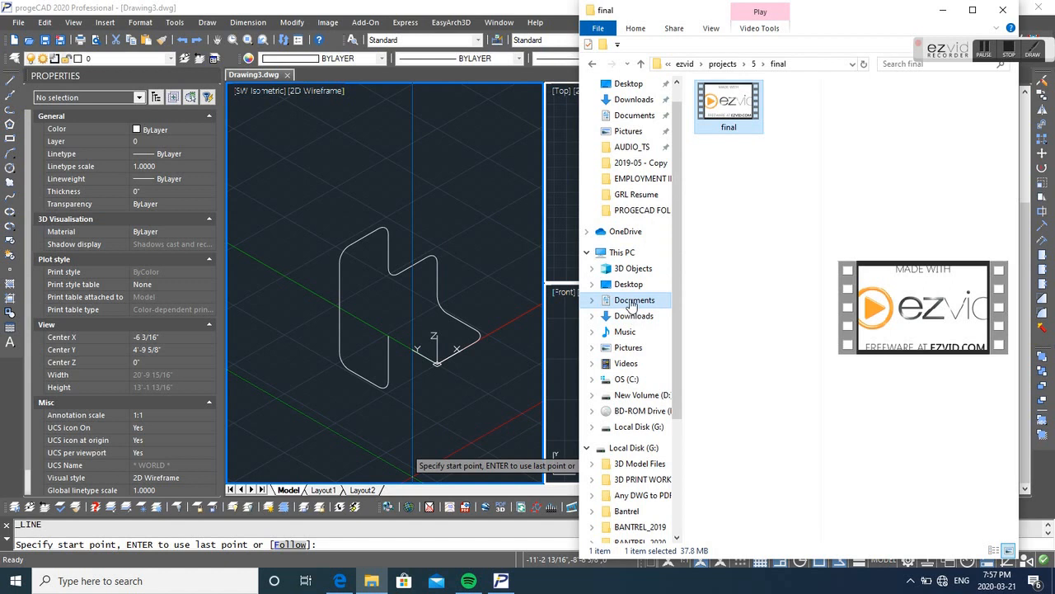
left_click(633, 300)
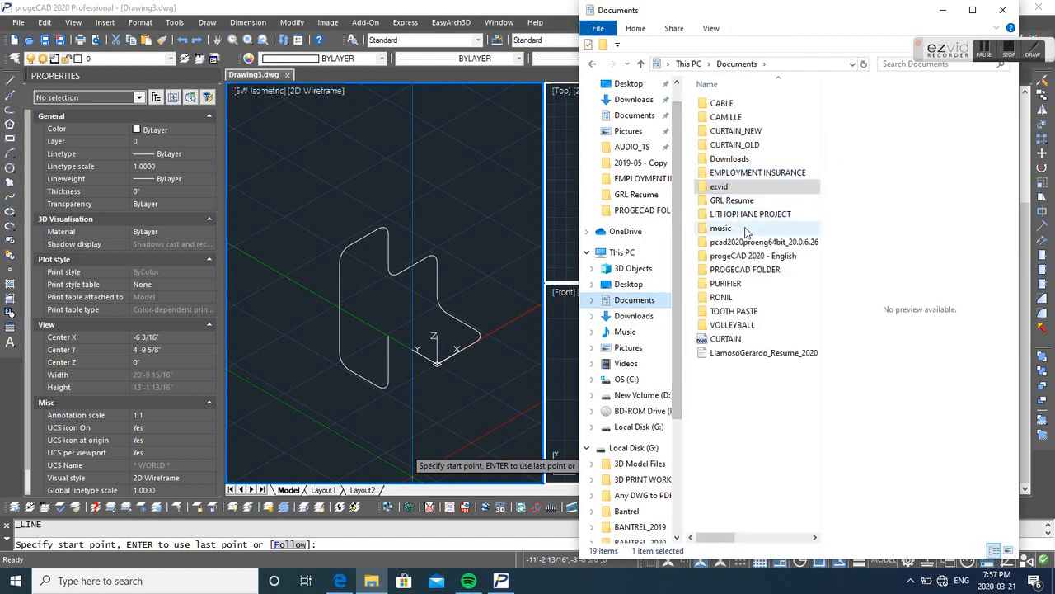
double_click(727, 188)
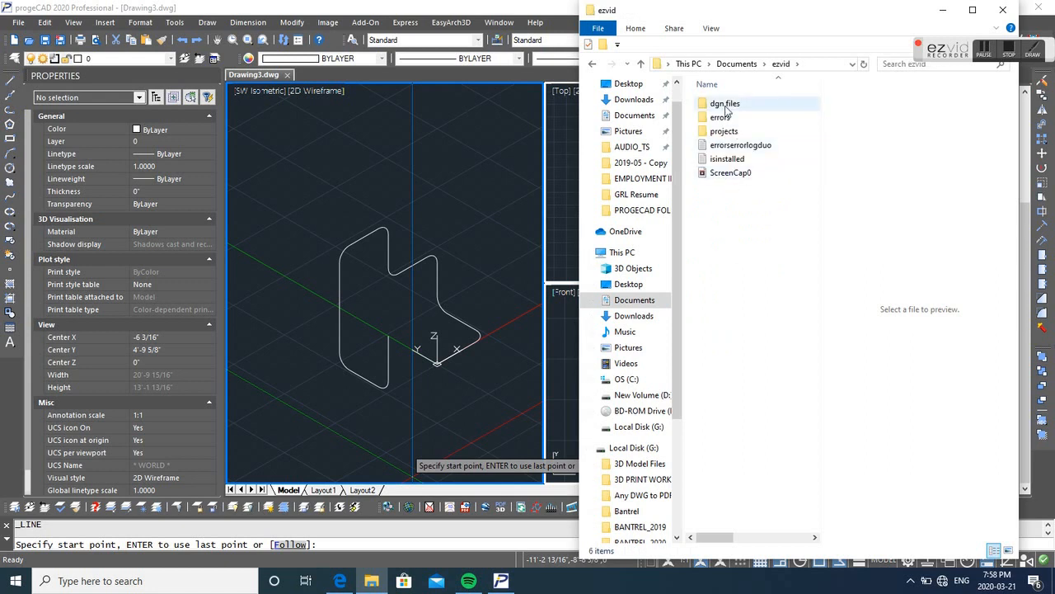
double_click(728, 108)
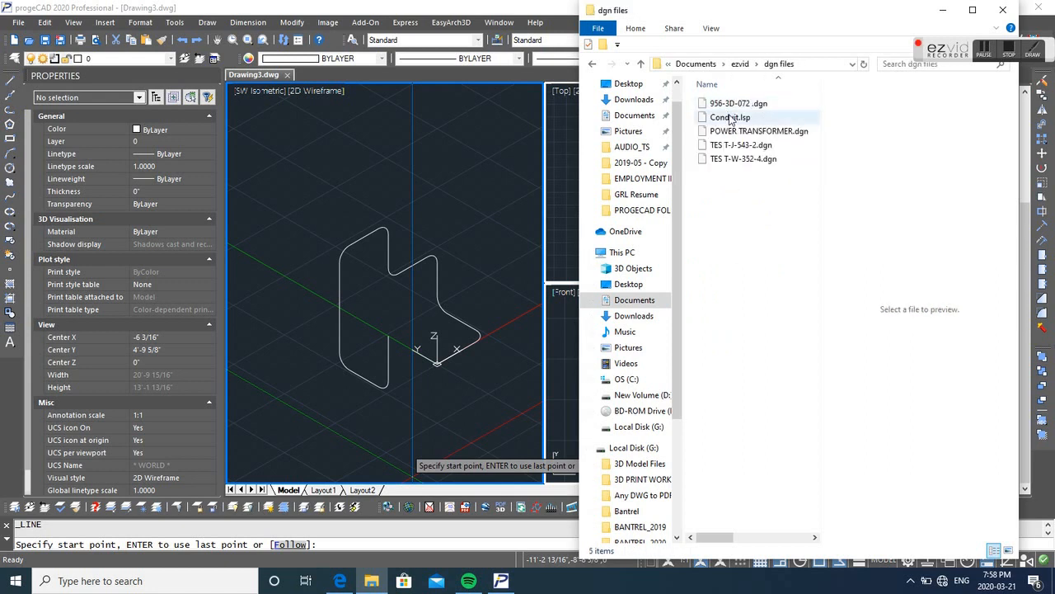
left_click(734, 120)
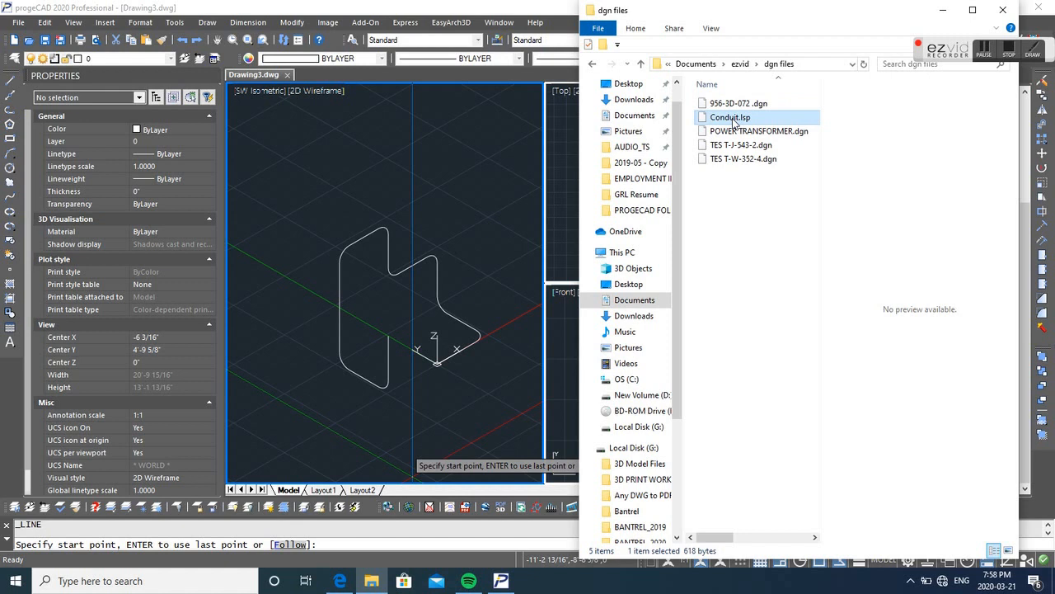
mouse_move(734, 122)
left_mouse_down()
mouse_move(482, 304)
mouse_move(463, 305)
left_mouse_up()
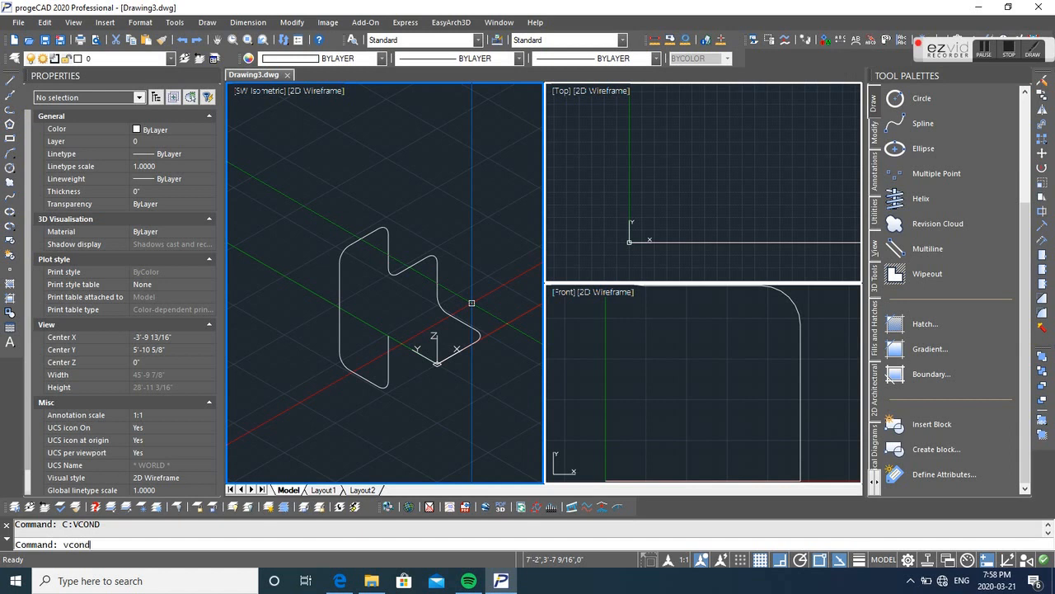
key("Return")
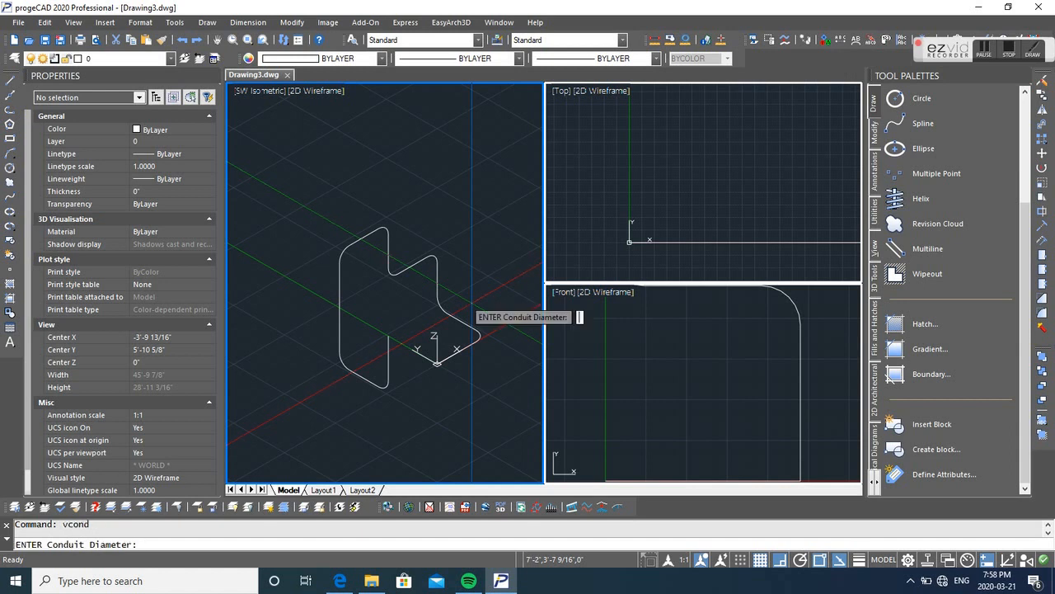
key("Return")
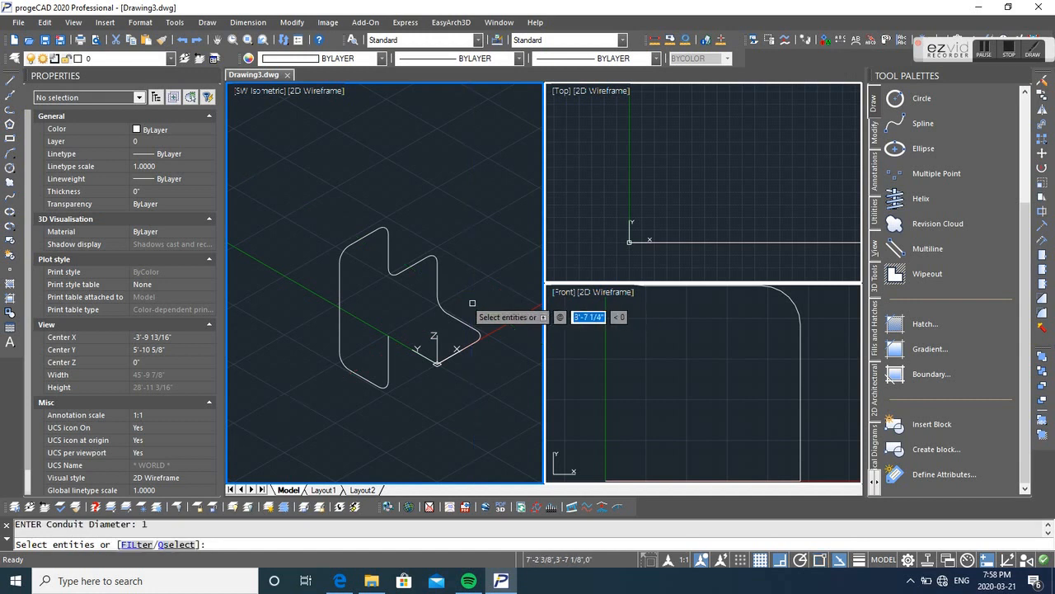
left_click(502, 418)
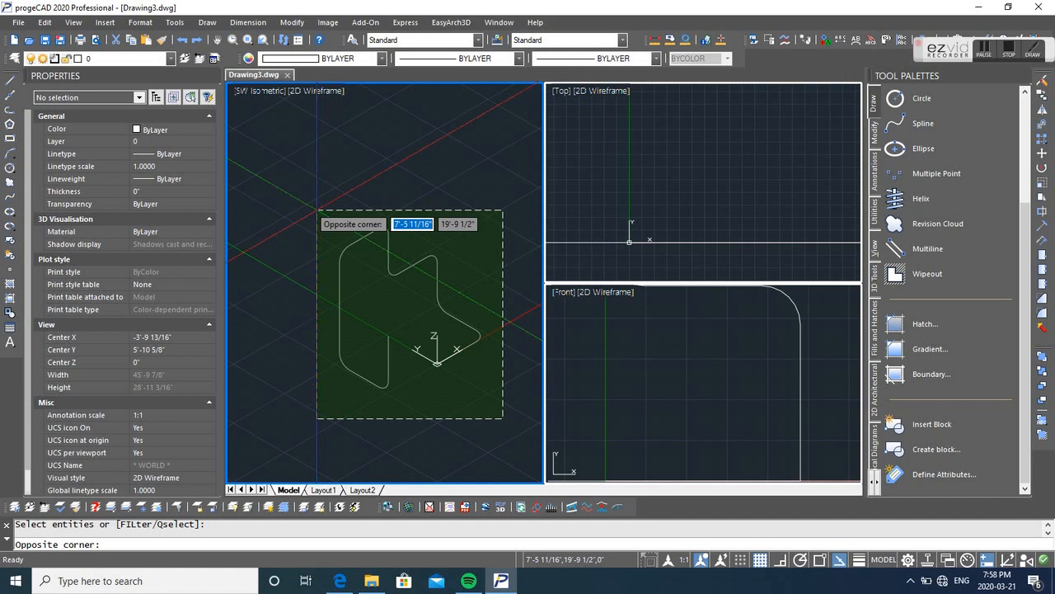
key("Escape")
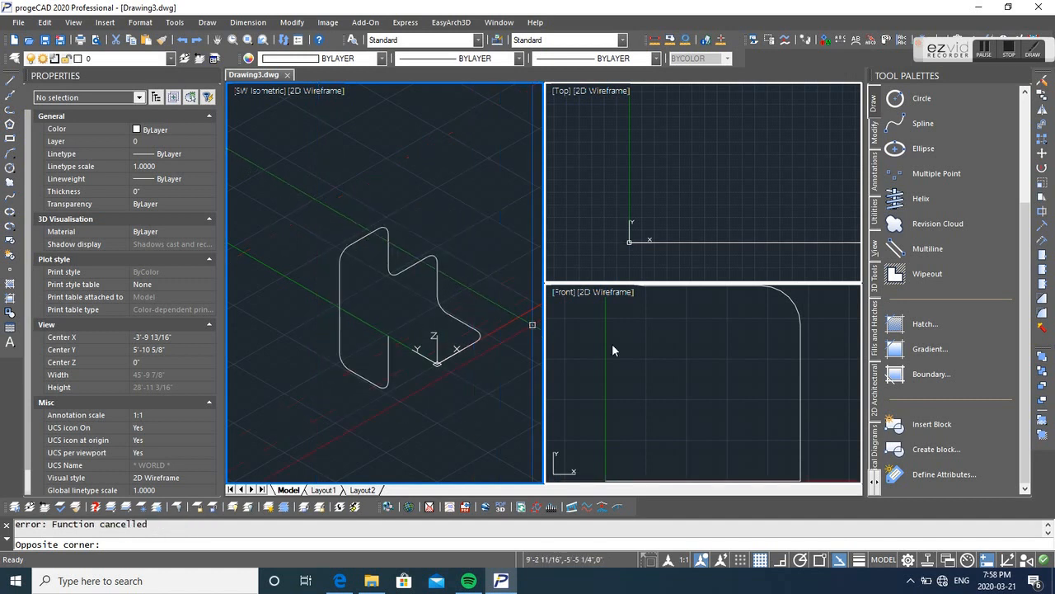
Step: Zoom the Top and Front viewports to the drawing extents
left_click(661, 220)
middle_click(663, 221)
middle_click(663, 221)
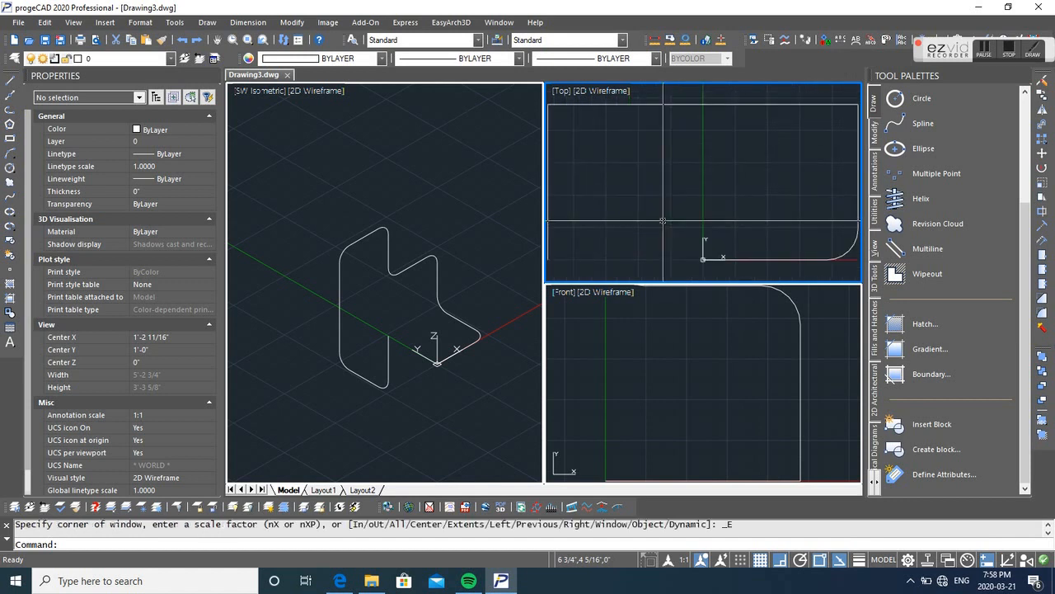
left_click(696, 361)
middle_click(696, 357)
middle_click(697, 357)
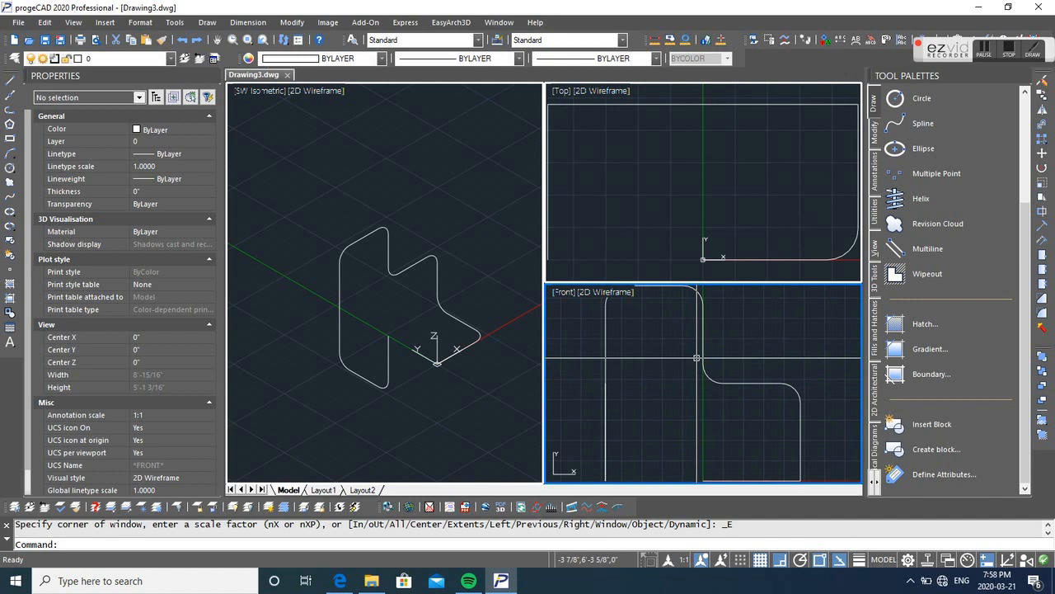
Step: Run VCOND in the SW Isometric viewport with a conduit diameter of 1 on all lines and arcs of the path
left_click(485, 379)
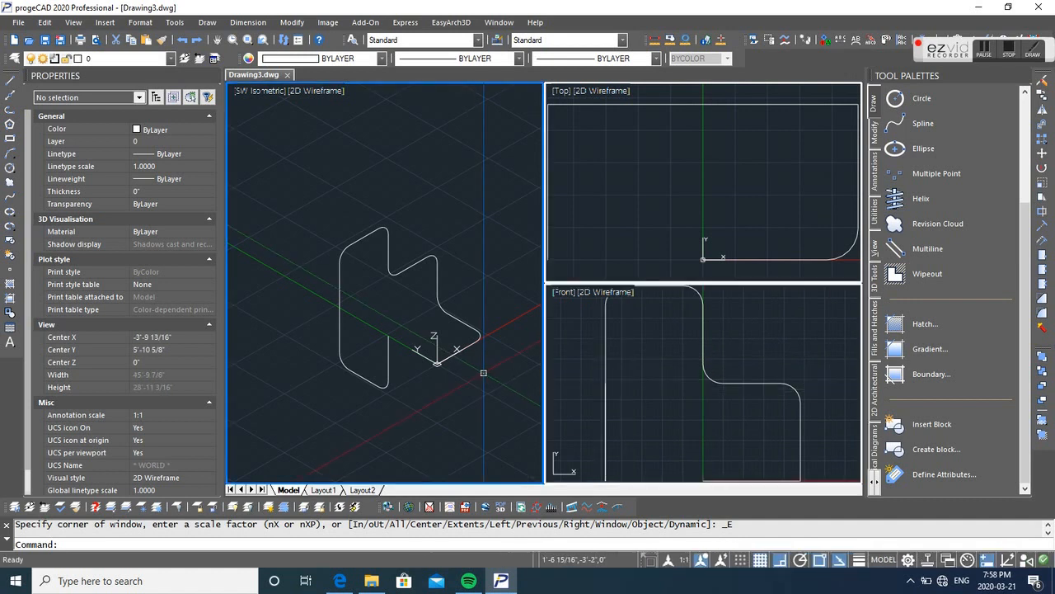
type("vcond")
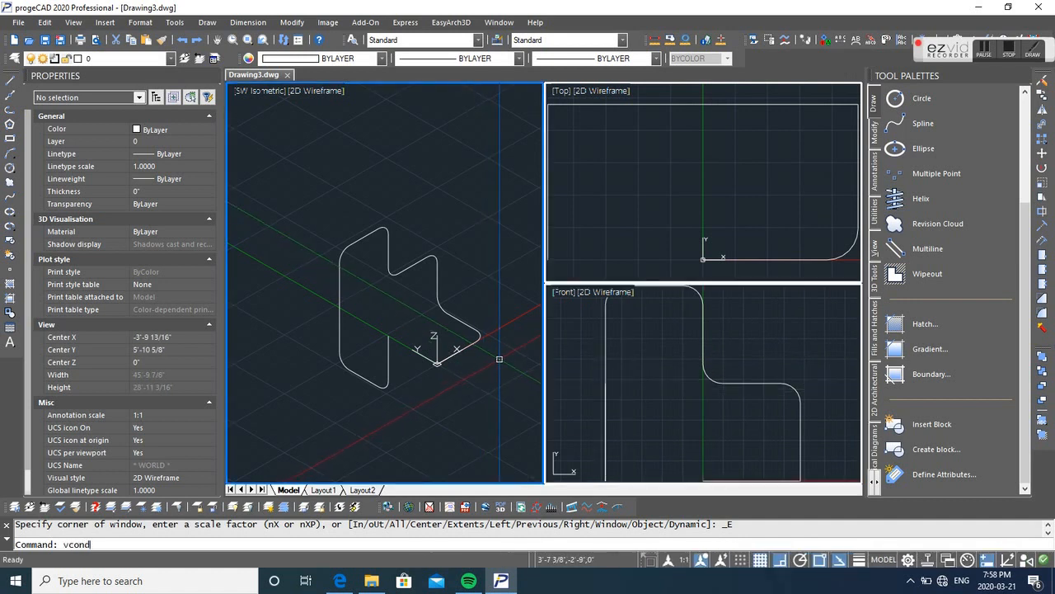
key("Return")
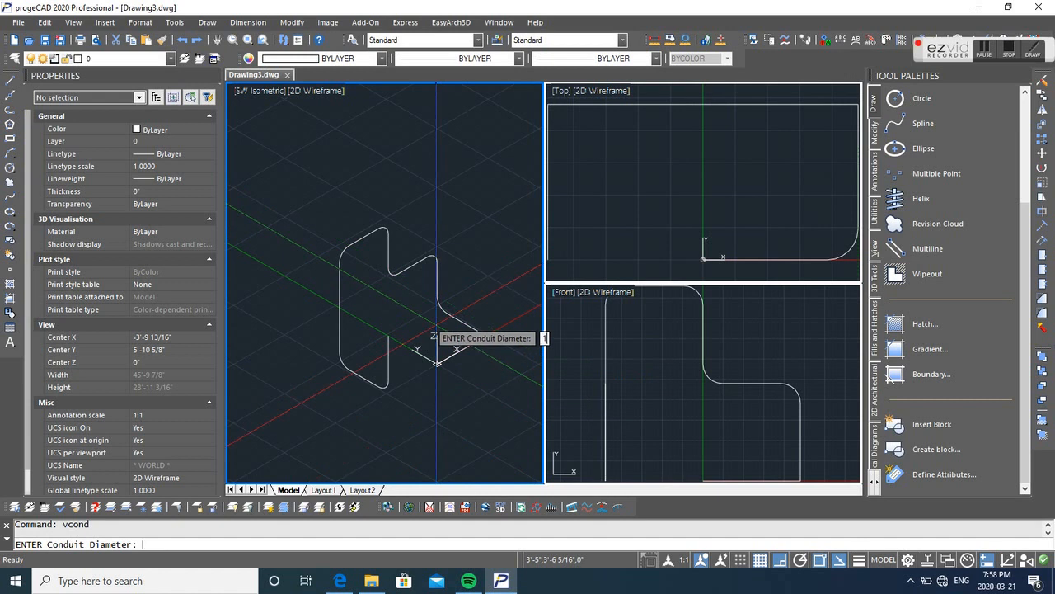
key("Return")
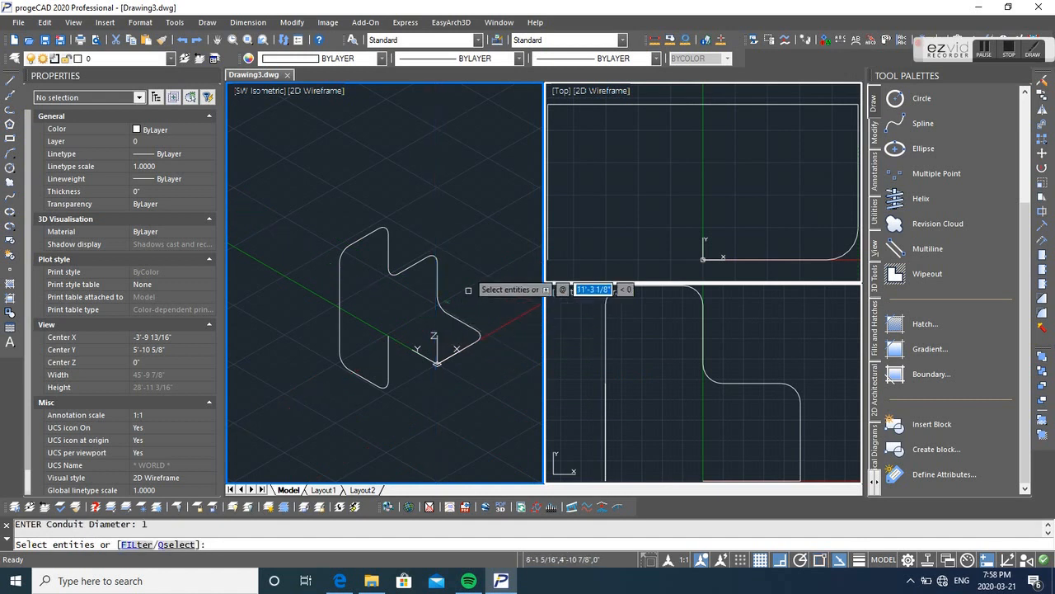
left_click(512, 189)
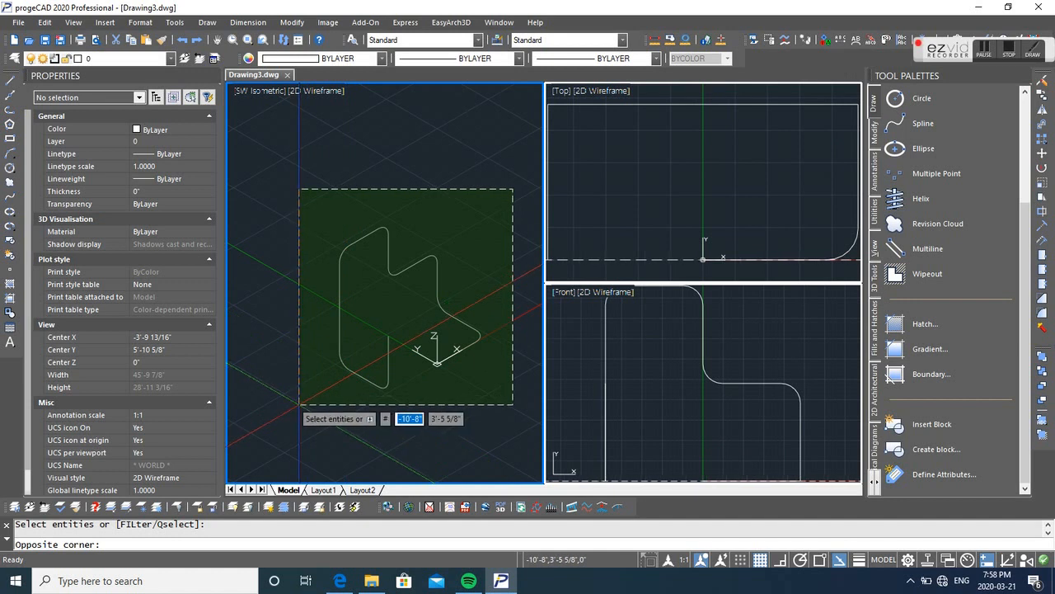
left_click(299, 404)
key("Return")
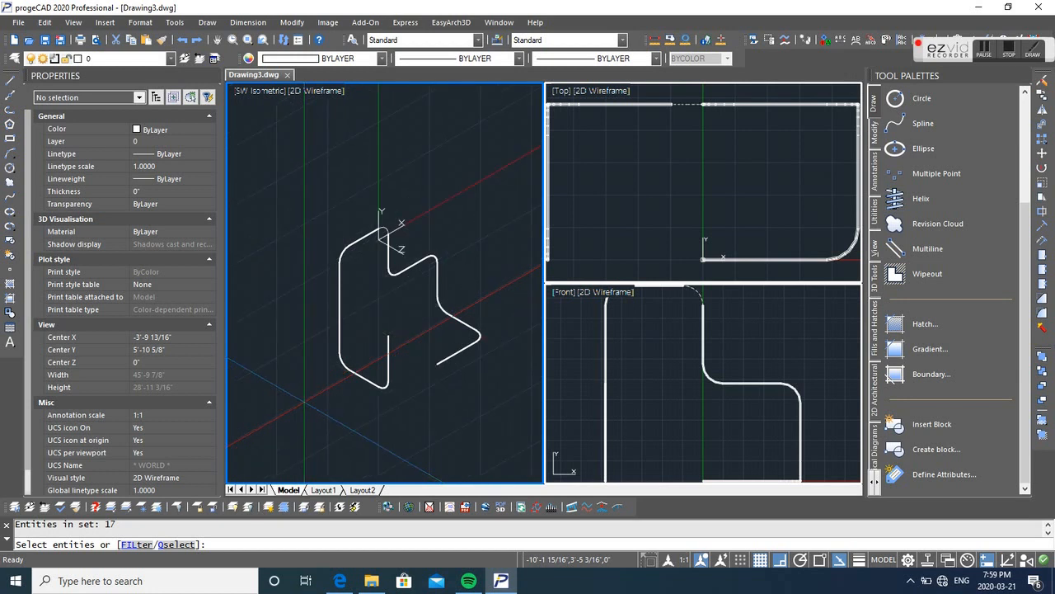
left_click(435, 360)
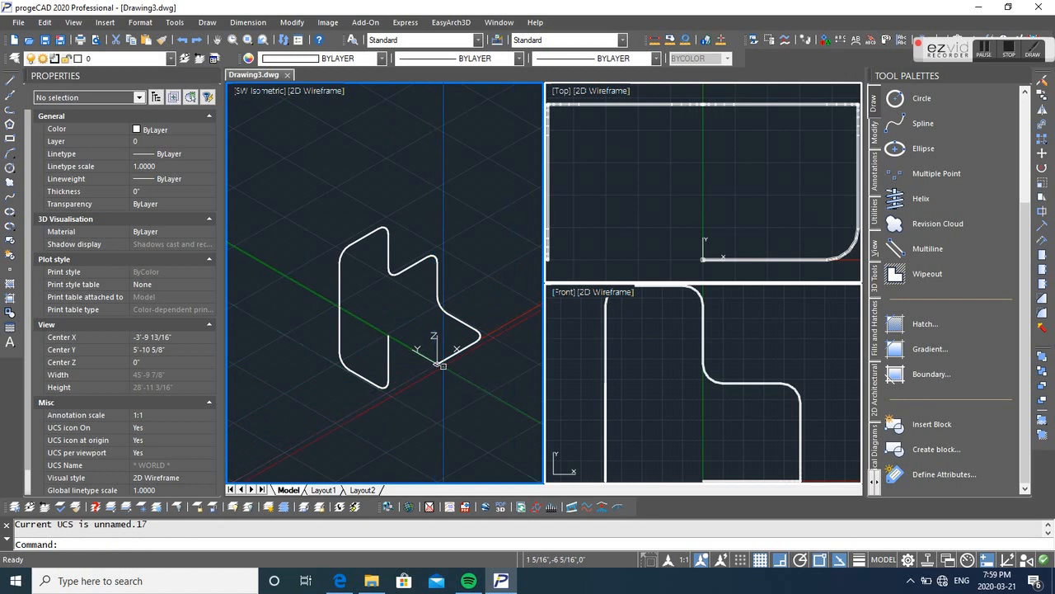
Step: Set the SW Isometric viewport's visual style to Realistic
scroll(444, 363, "up", 3)
scroll(444, 365, "up", 2)
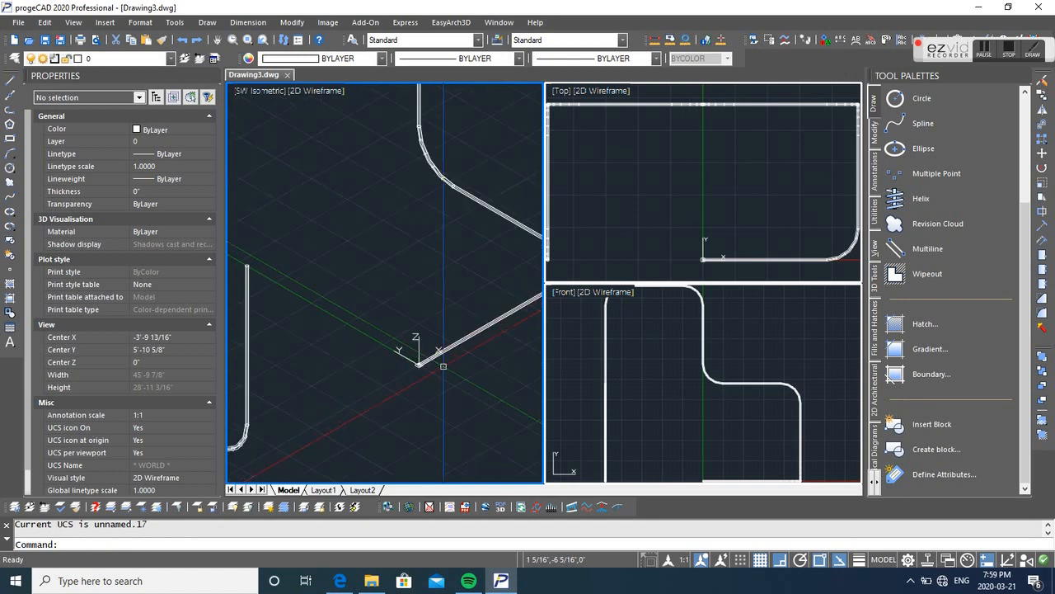
scroll(444, 365, "up", 2)
scroll(443, 365, "up", 3)
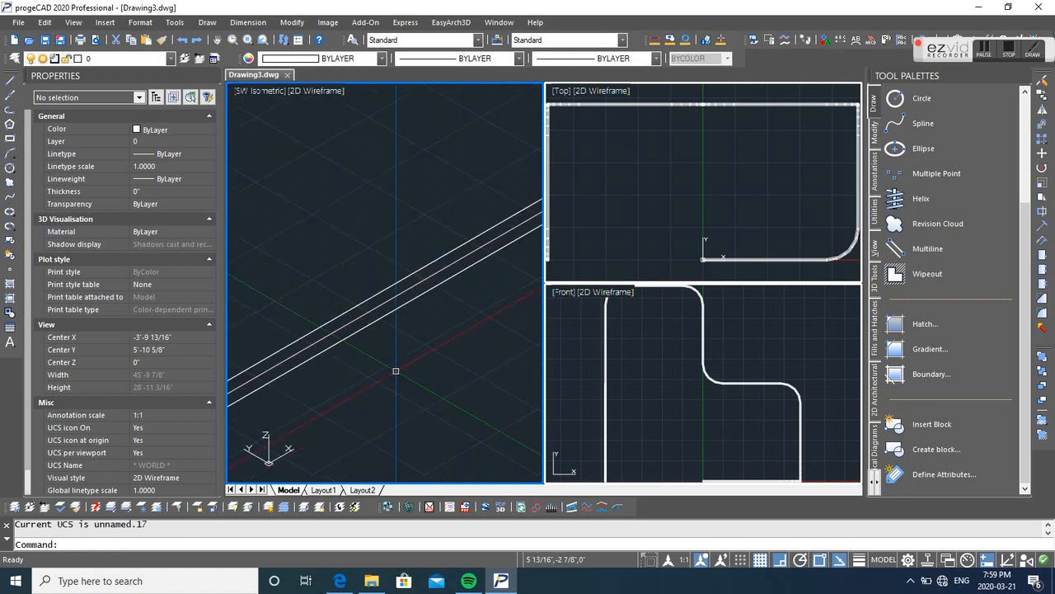
scroll(399, 364, "down", 4)
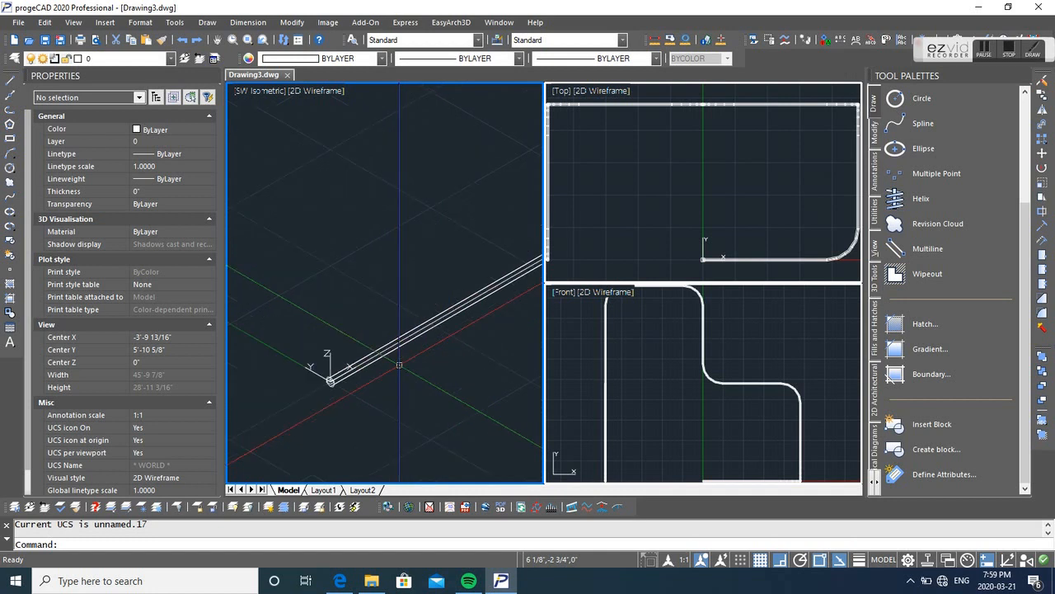
left_click(316, 90)
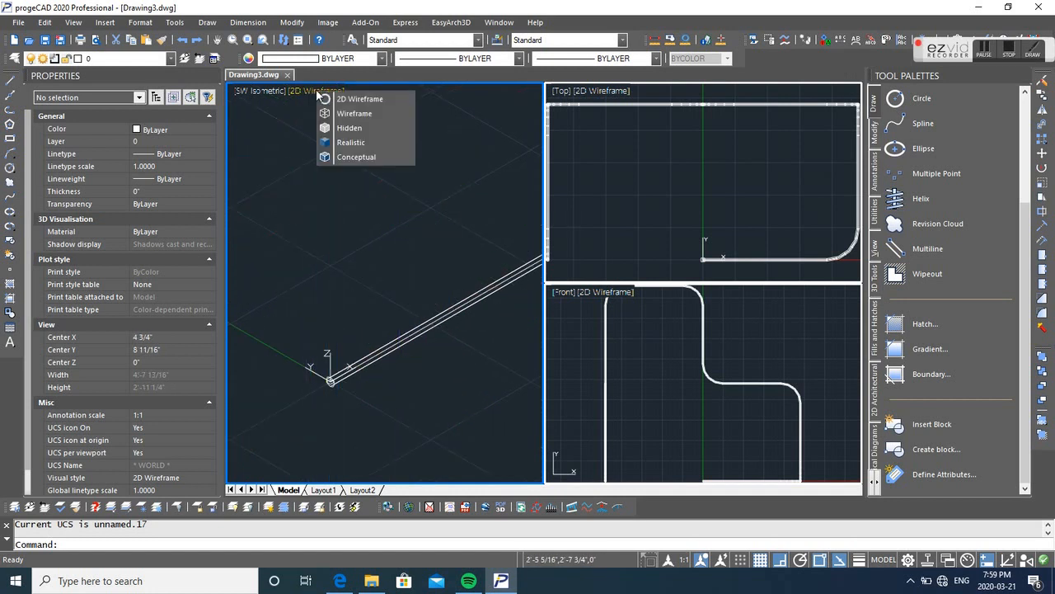
left_click(352, 143)
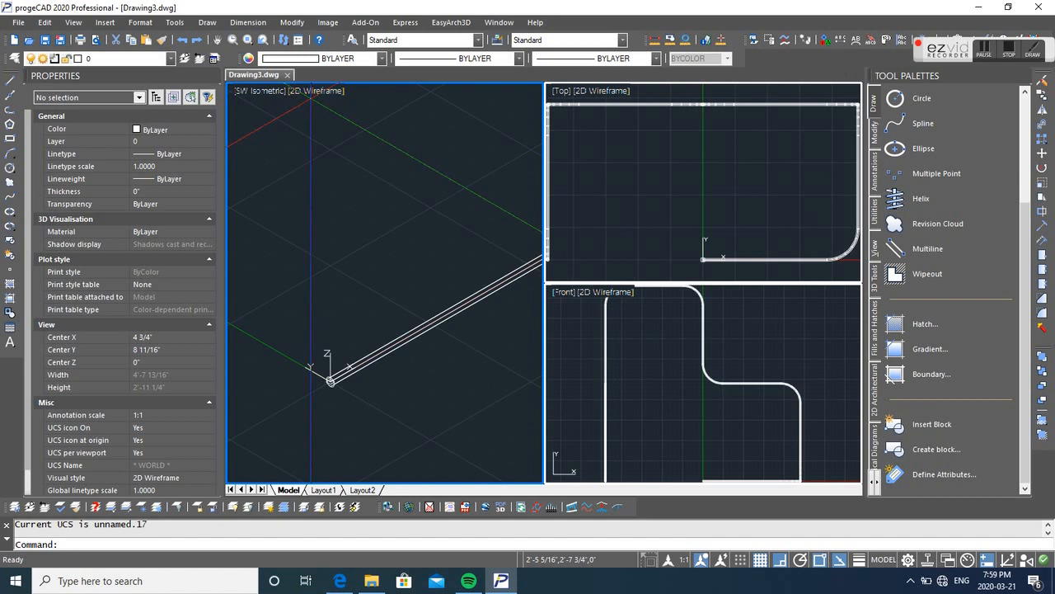
Step: Inspect the shaded conduit along its runs up to the upper bend and regenerate the drawing display there
middle_click_drag(428, 367, 329, 413)
middle_click_drag(426, 359, 304, 415)
middle_click_drag(379, 205, 431, 363)
middle_click_drag(374, 284, 457, 354)
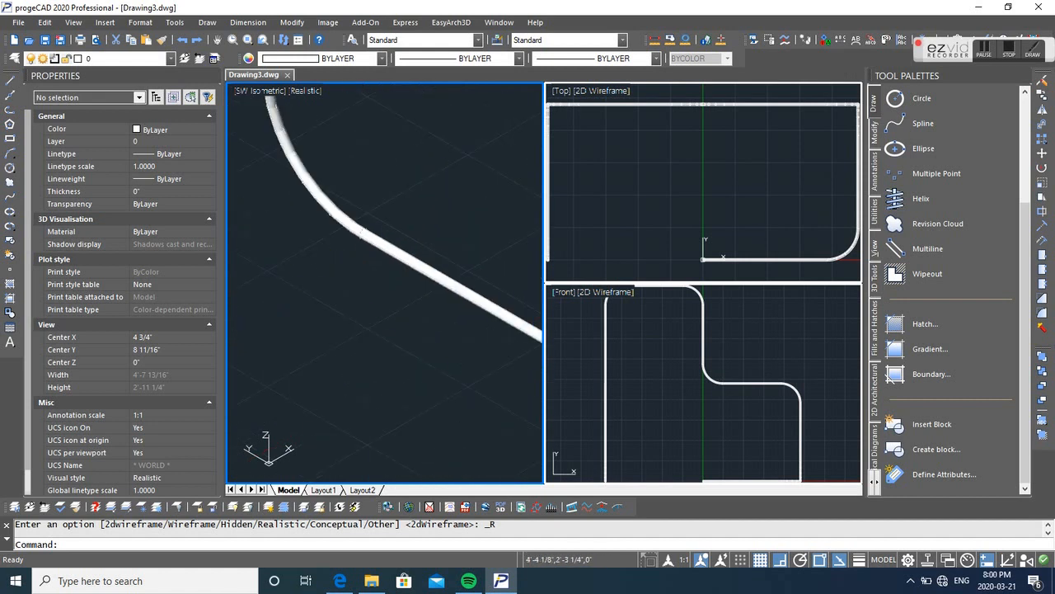
middle_click_drag(400, 300, 419, 332)
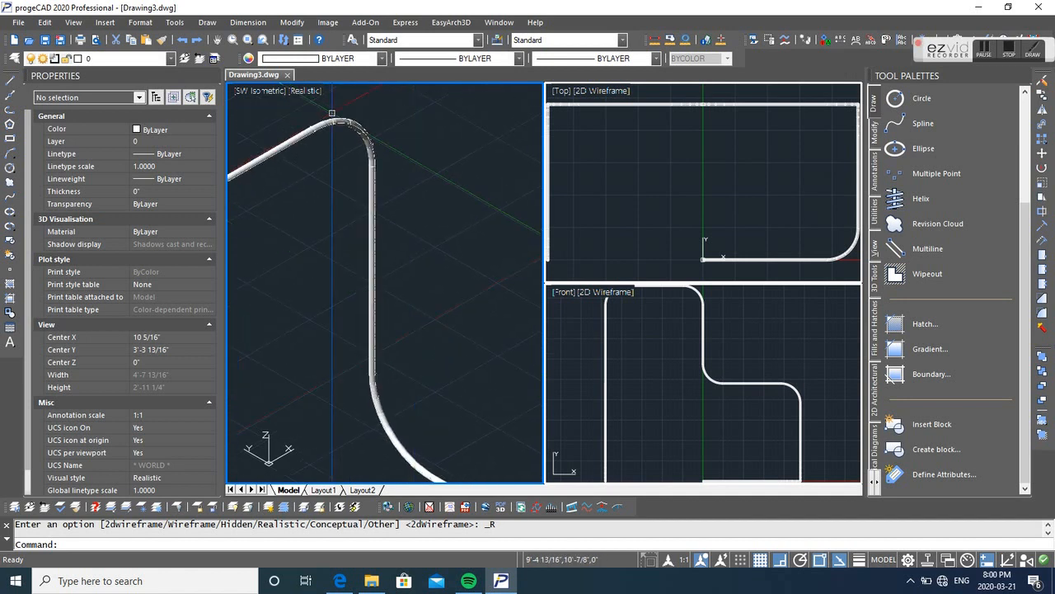
scroll(332, 113, "up", 2)
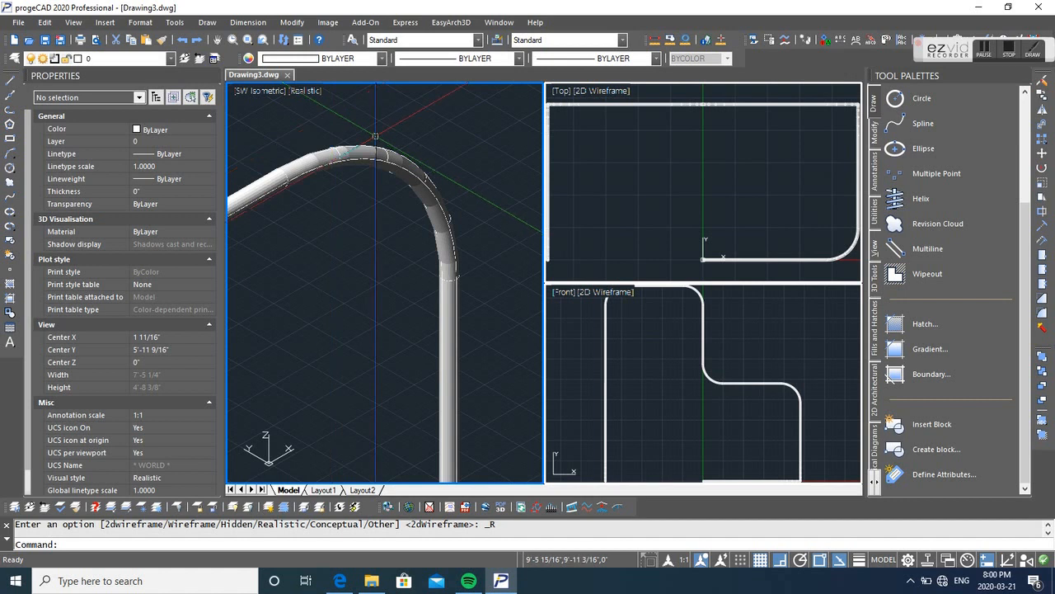
scroll(375, 135, "up", 2)
scroll(375, 135, "up", 2)
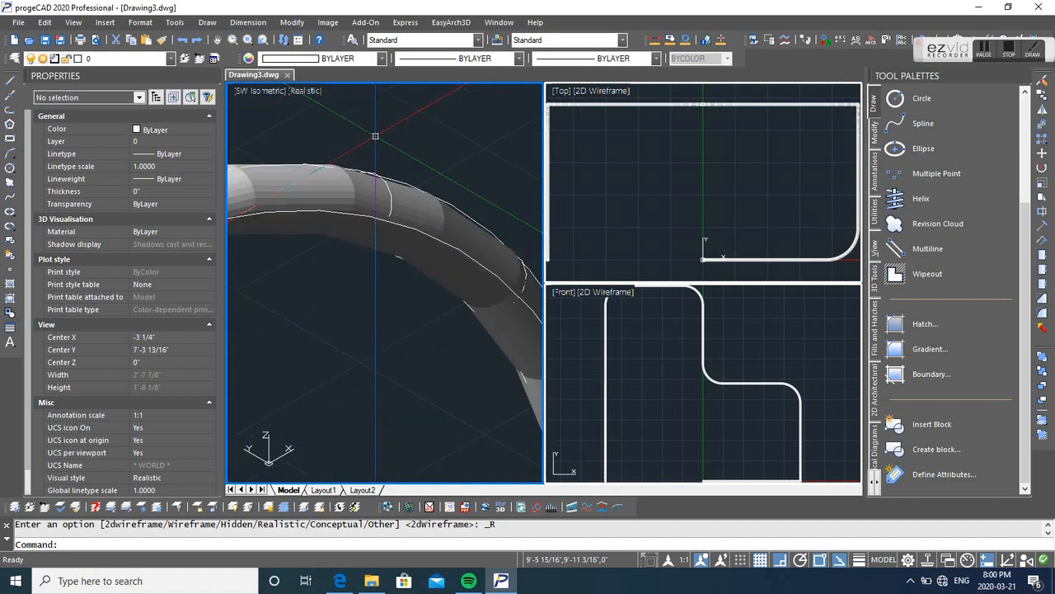
type("re")
key("Return")
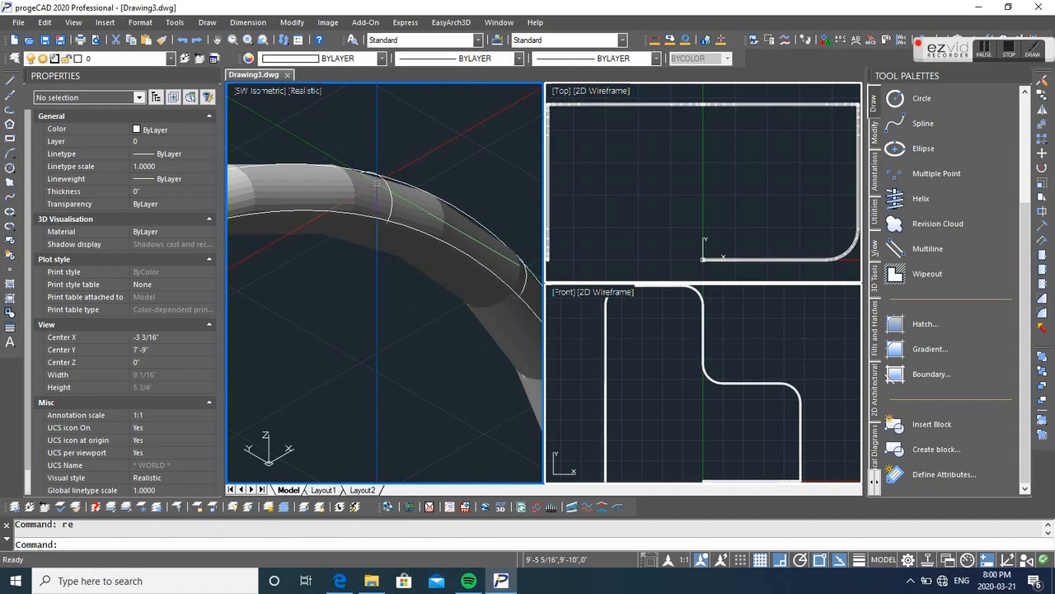
Step: Set VIEWRES to keep fast zooms on with a curve display quality of 10000, and regenerate the SW Isometric viewport
scroll(376, 183, "down", 1)
type("v")
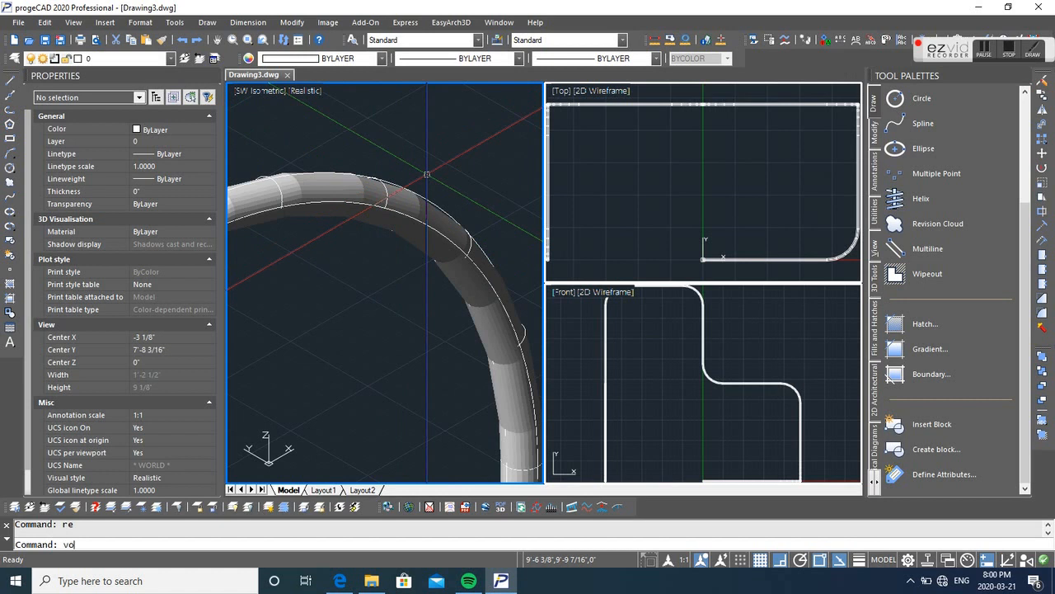
type("iewres")
key("Return")
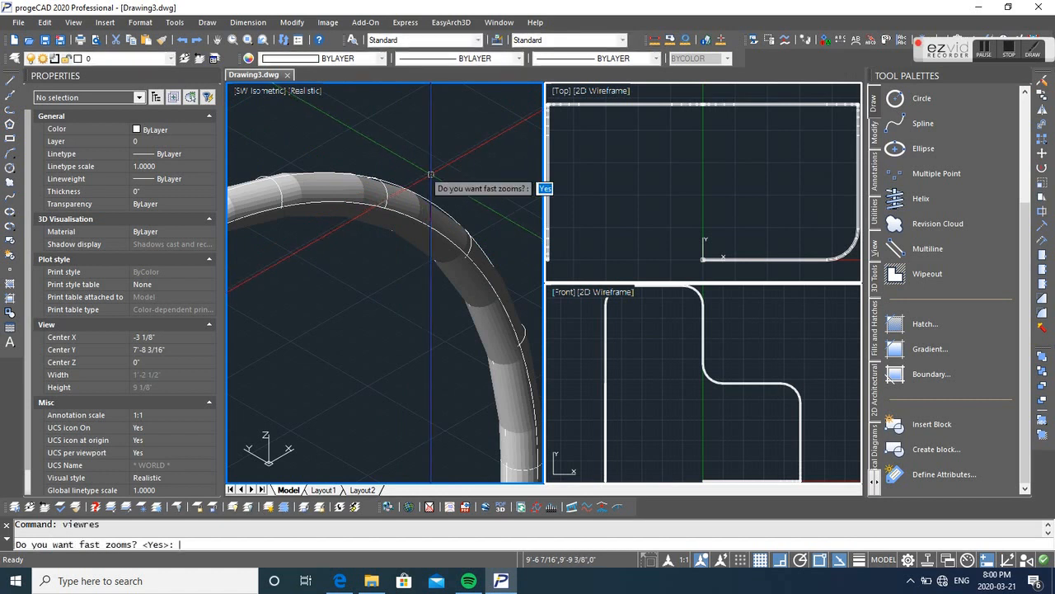
key("Return")
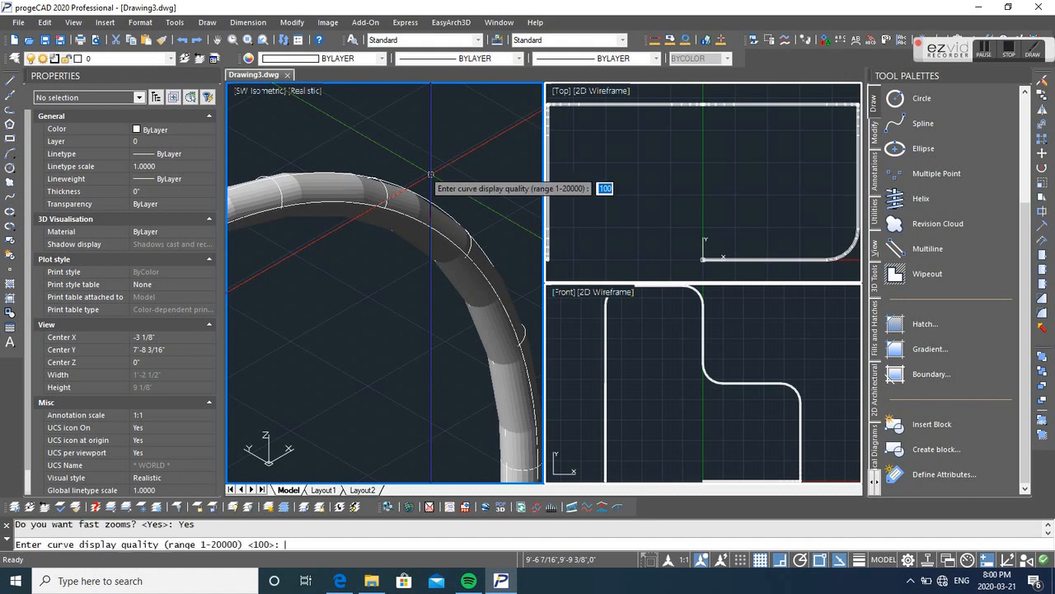
type("1")
type("0000")
key("Return")
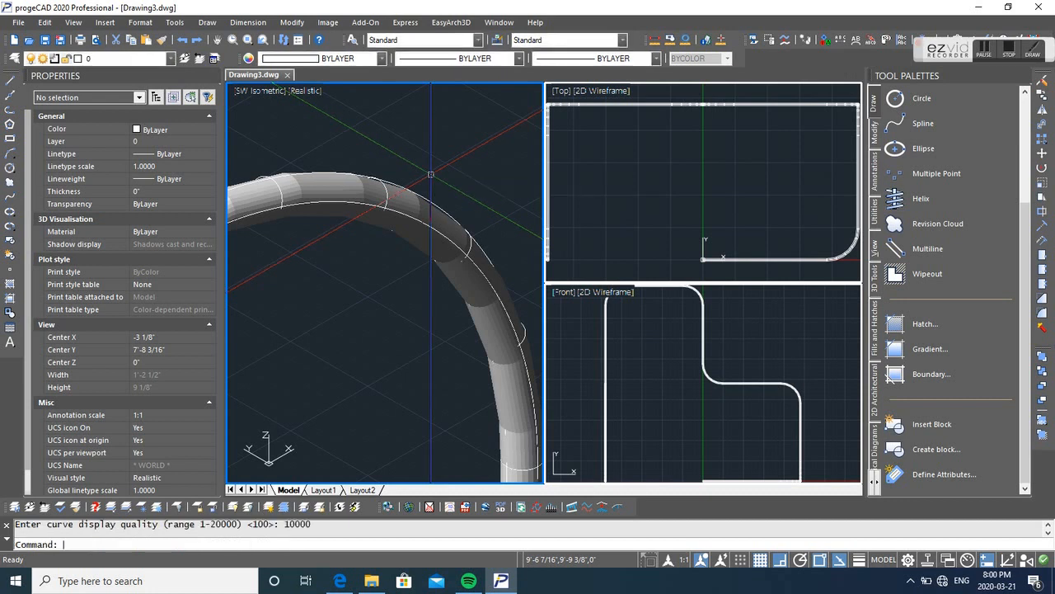
type("re")
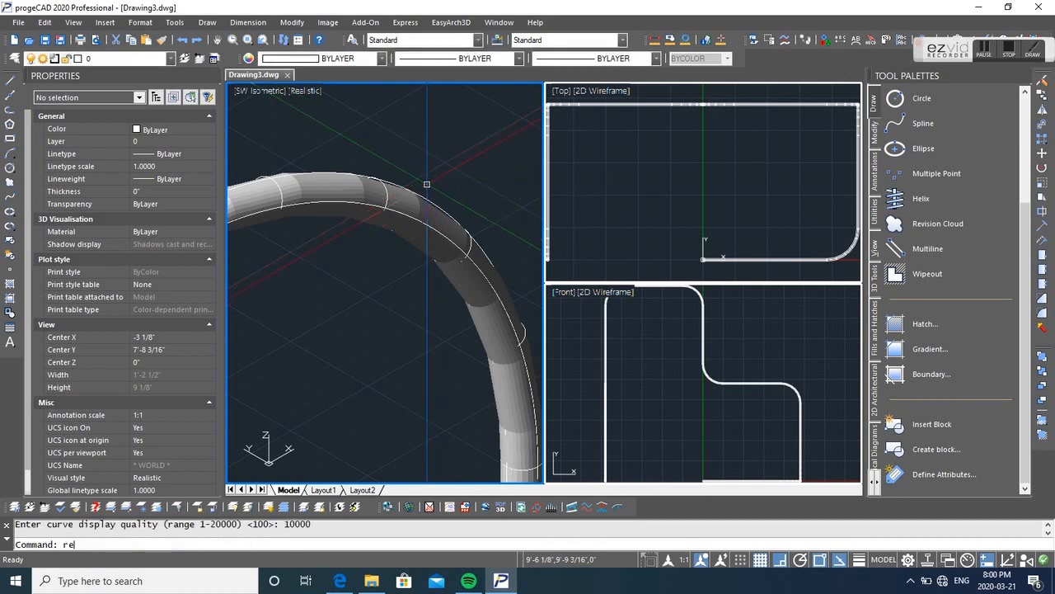
key("Return")
Step: Examine the shaded conduit's bends and straight runs along the whole path in the SW Isometric viewport
scroll(418, 175, "down", 5)
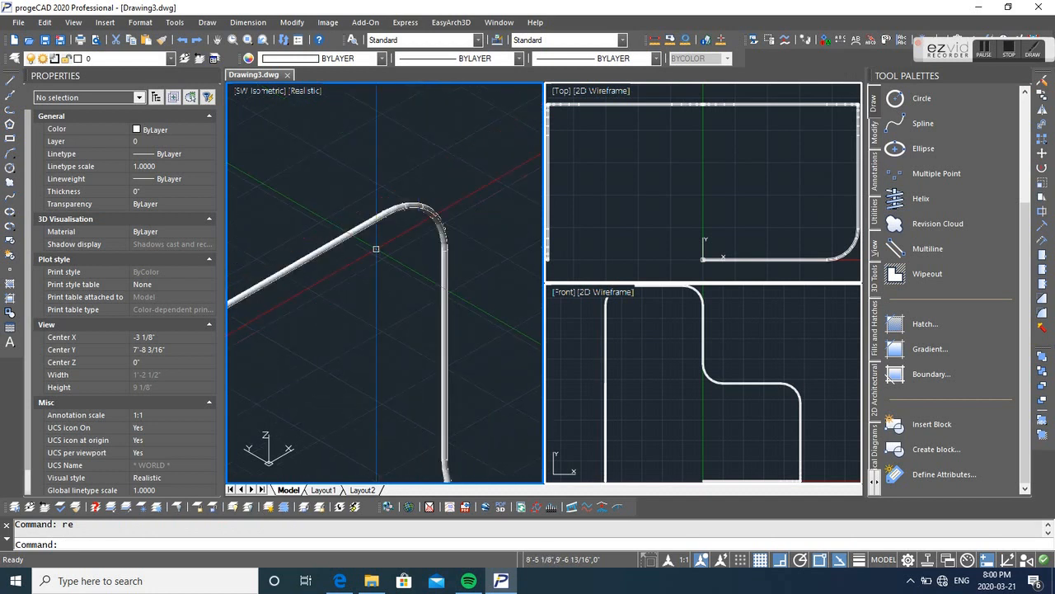
middle_click_drag(382, 258, 478, 208)
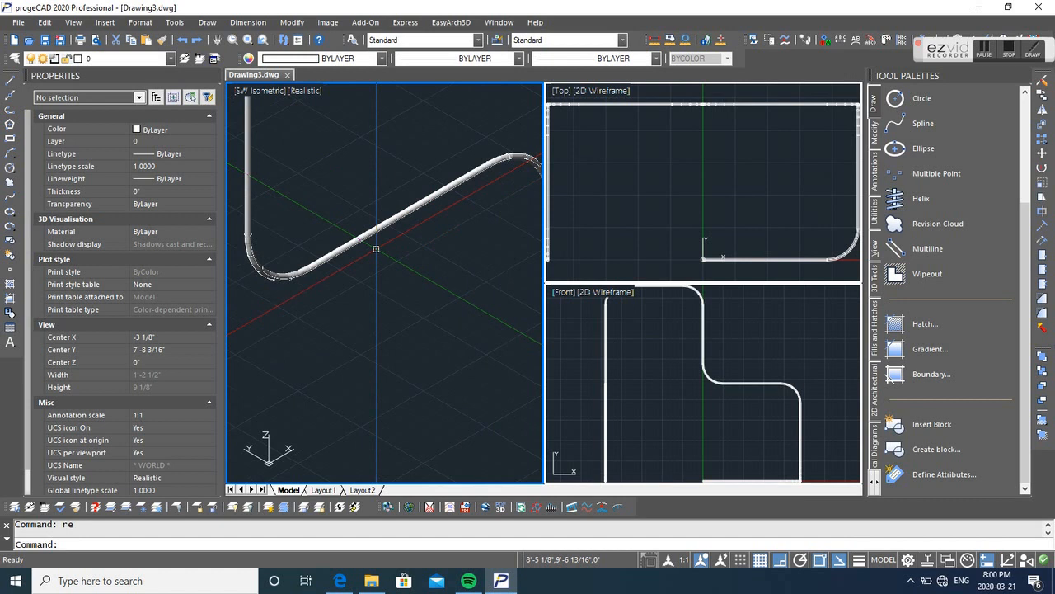
middle_click_drag(306, 254, 461, 330)
middle_click_drag(349, 260, 467, 207)
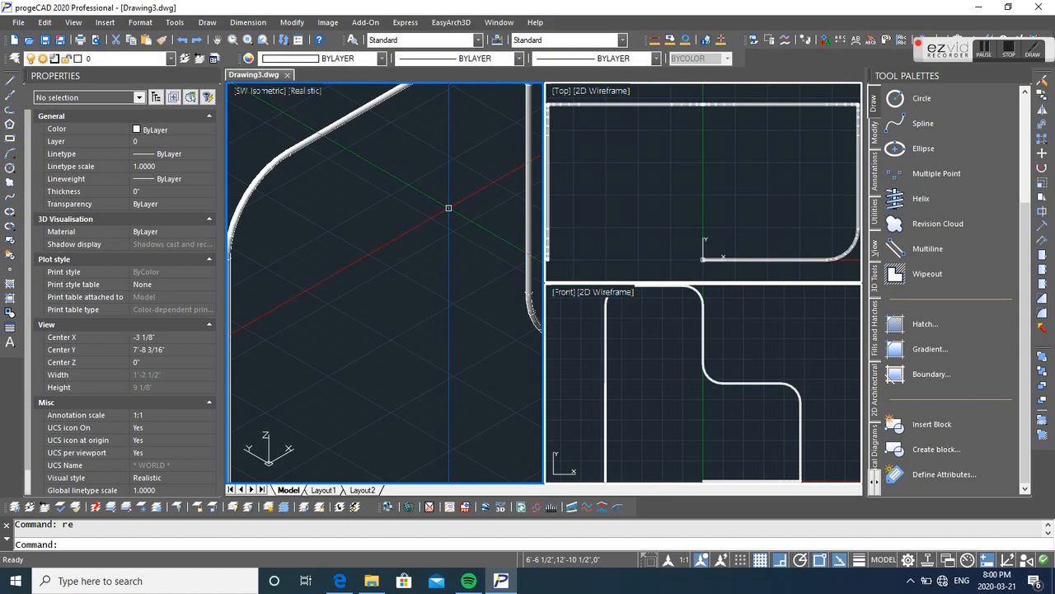
scroll(449, 208, "down", 5)
middle_click_drag(460, 269, 340, 221)
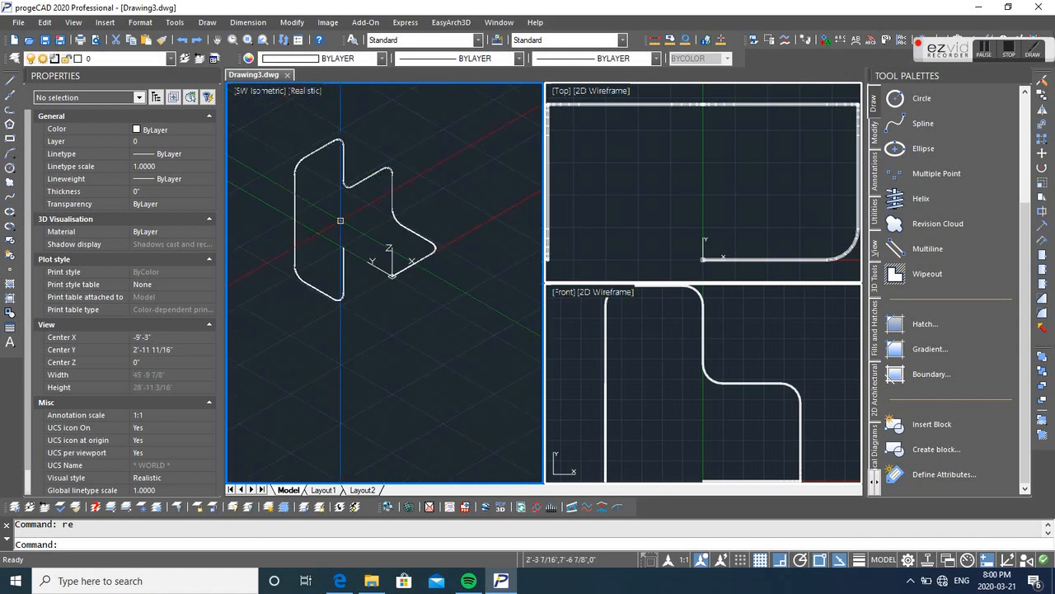
scroll(340, 221, "up", 5)
middle_click_drag(350, 207, 360, 239)
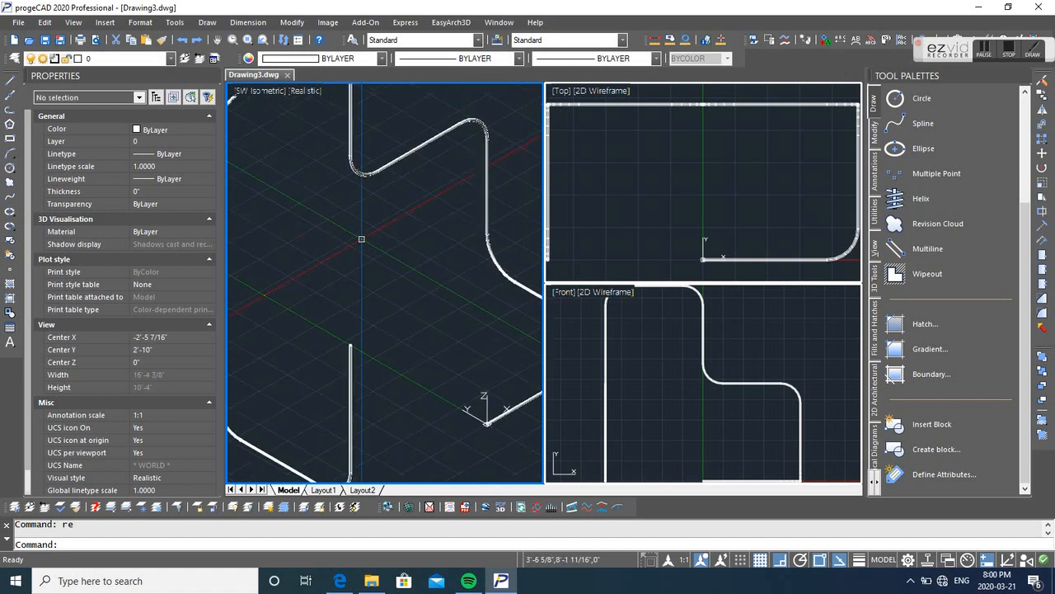
Step: Zoom the Top viewport to the drawing extents and make the Front viewport current
left_click(657, 227)
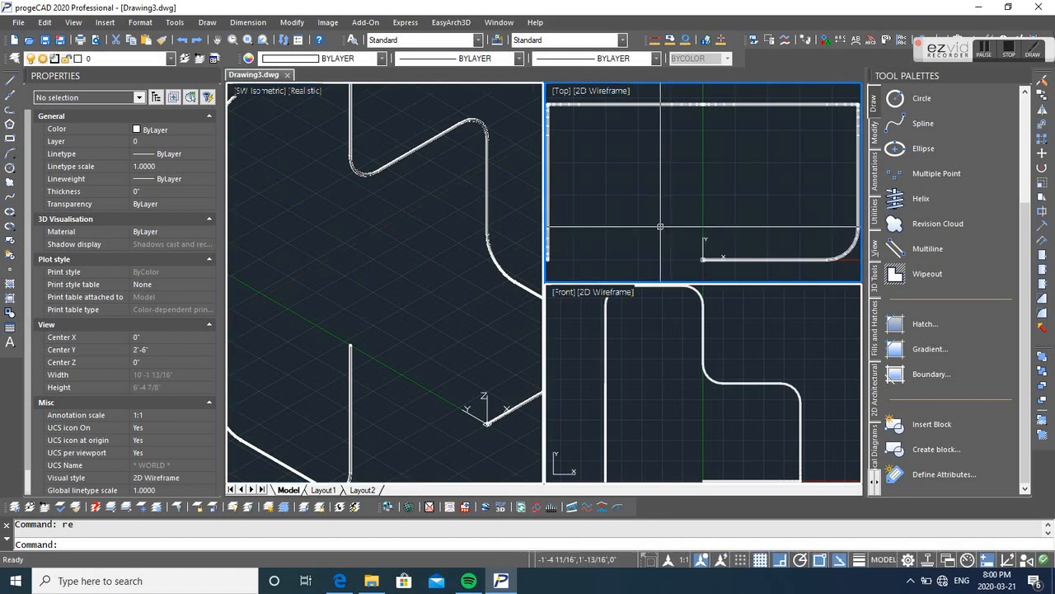
middle_click(661, 226)
middle_click(661, 226)
left_click(667, 405)
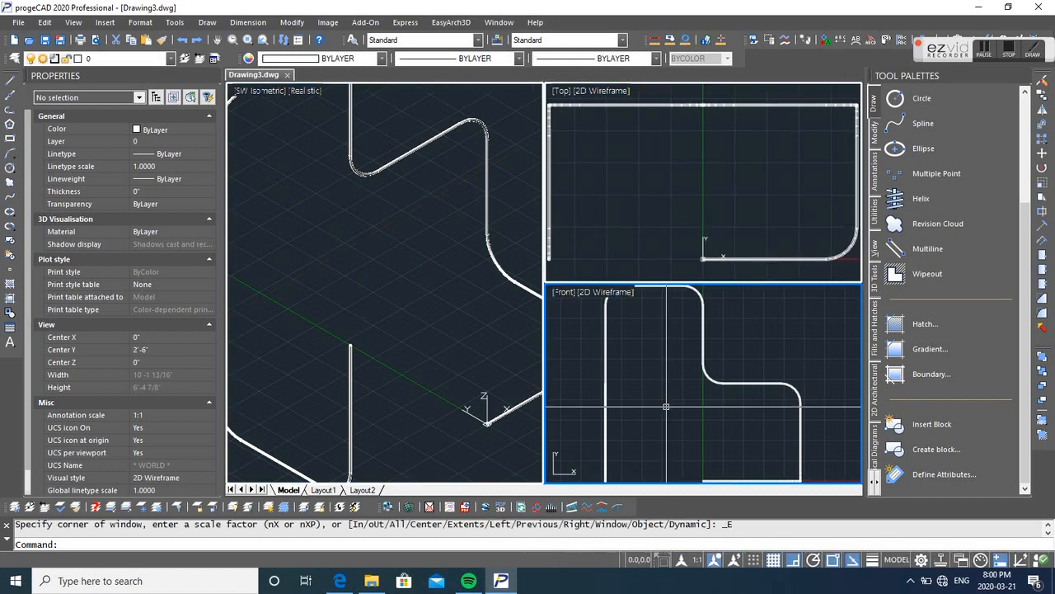